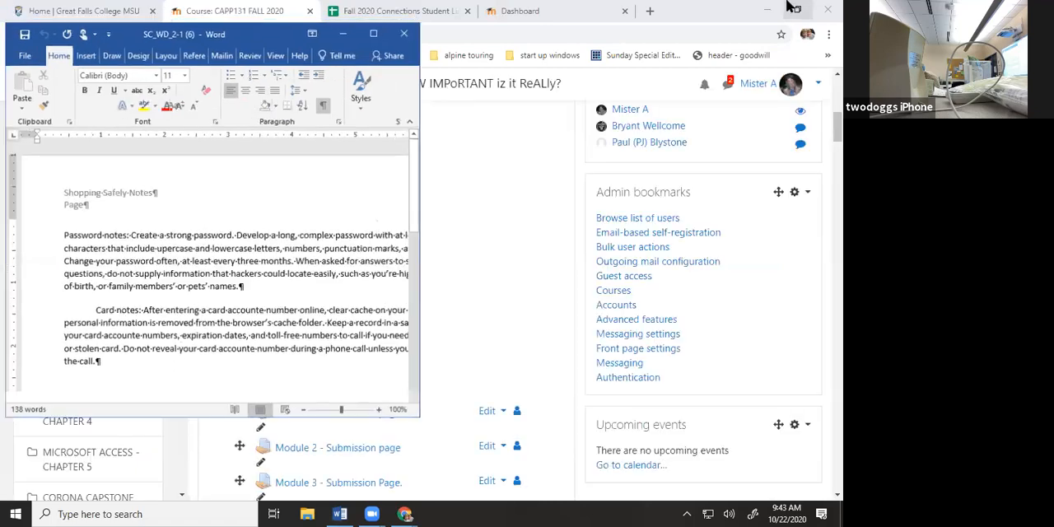
# Bring the assignment PDF into view and examine the Module 2 Apply Your Knowledge instructions, Figure 2-97 and the first tasks
pyautogui.click(775, 9)
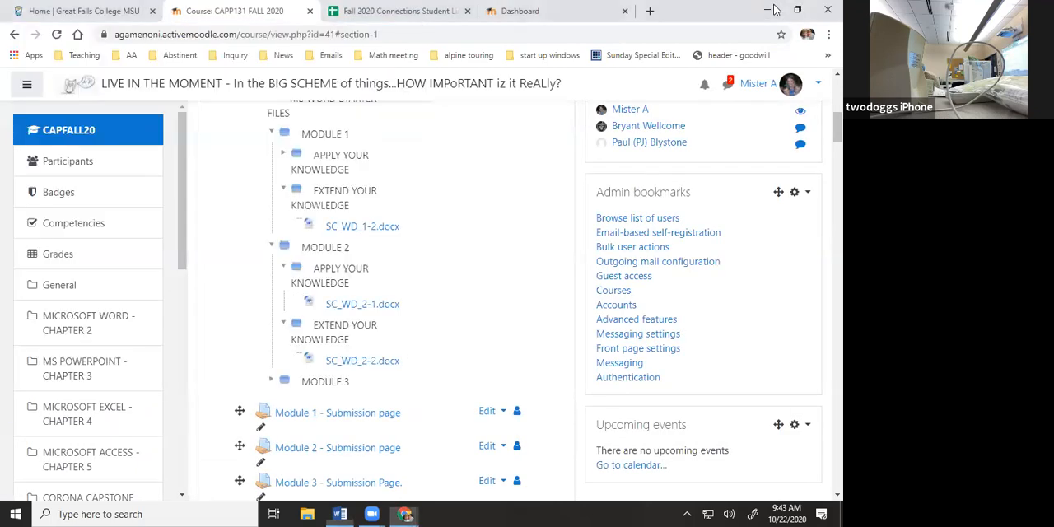
pyautogui.click(776, 9)
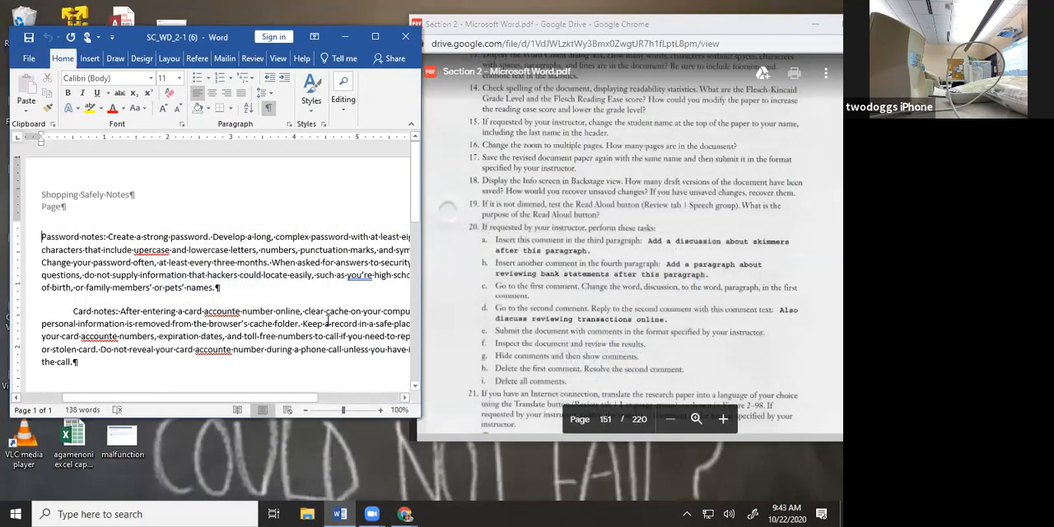
pyautogui.scroll(1, 754, 282)
pyautogui.scroll(3, 754, 282)
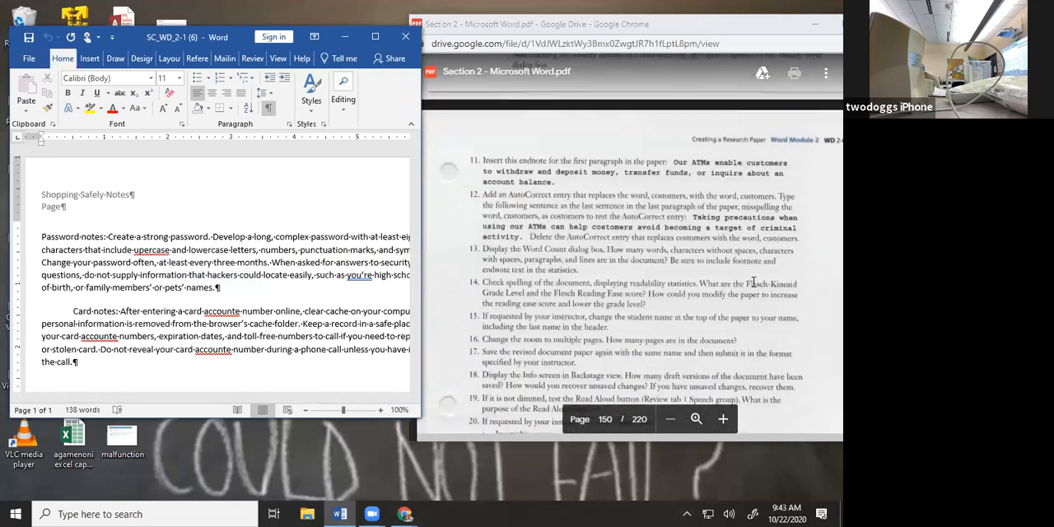
pyautogui.scroll(5, 829, 177)
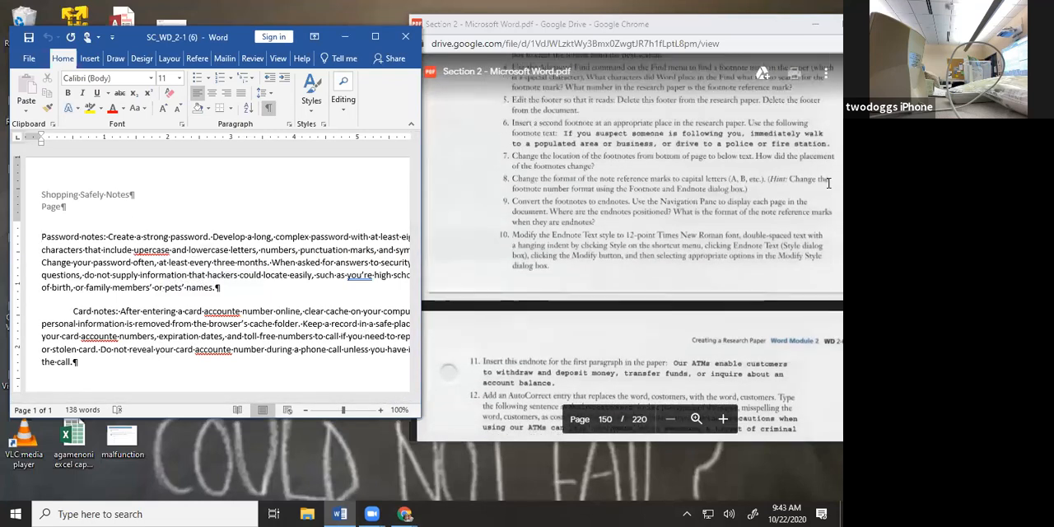
pyautogui.scroll(3, 829, 183)
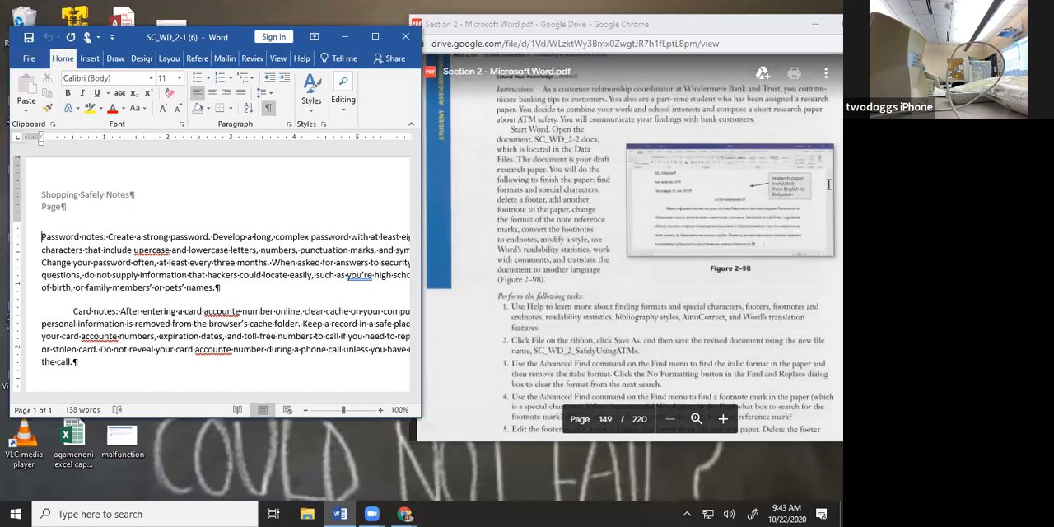
pyautogui.scroll(4, 829, 182)
pyautogui.scroll(1, 829, 182)
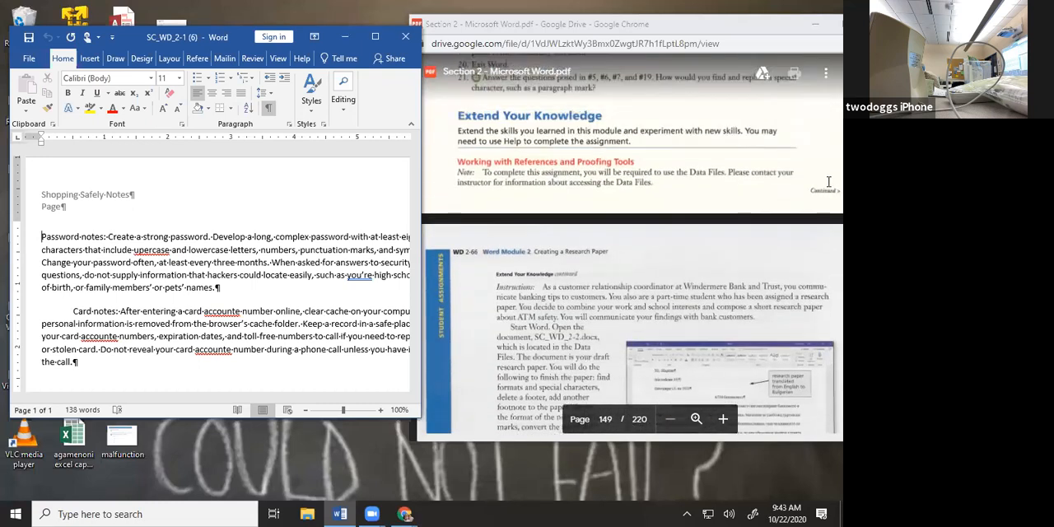
pyautogui.scroll(-10, 829, 181)
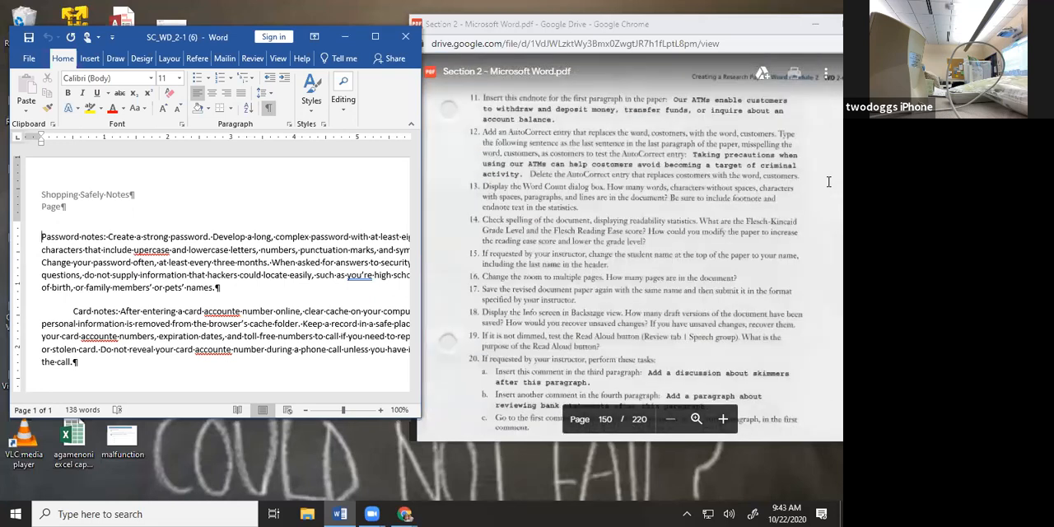
pyautogui.scroll(5, 829, 183)
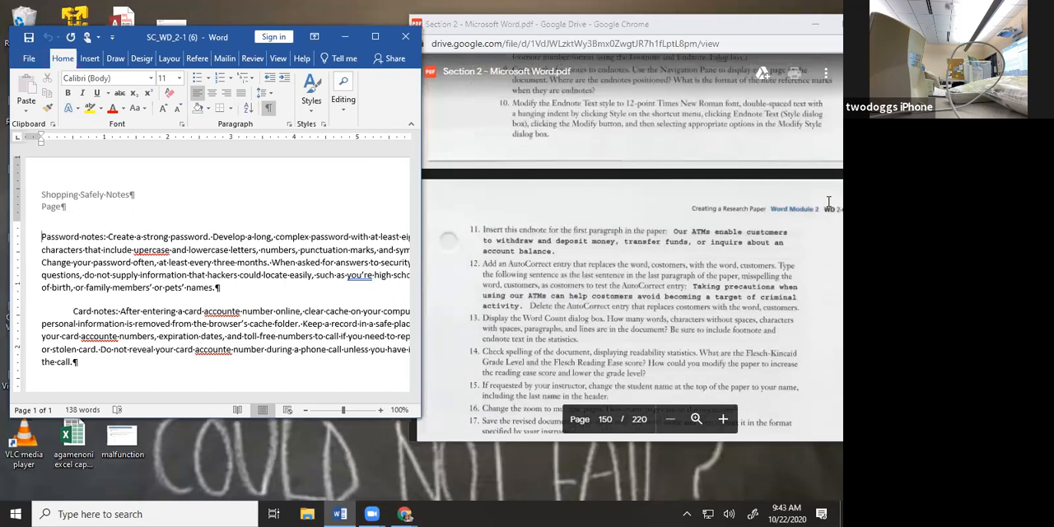
pyautogui.scroll(3, 828, 201)
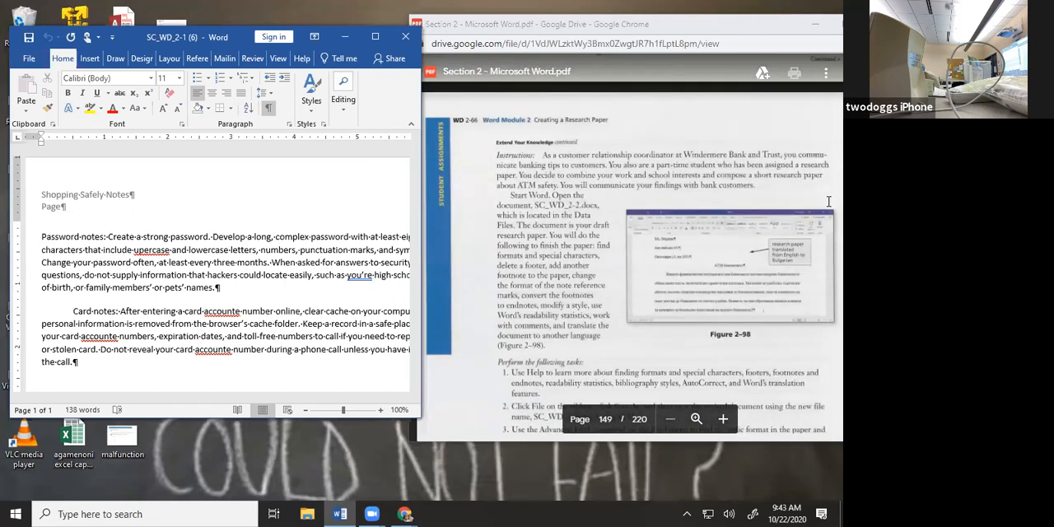
pyautogui.scroll(1, 829, 201)
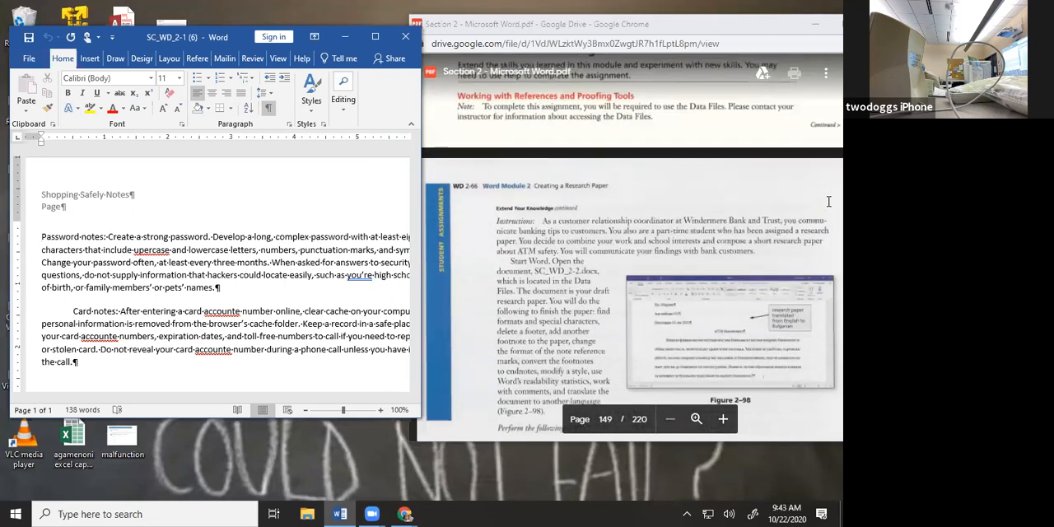
pyautogui.scroll(8, 828, 201)
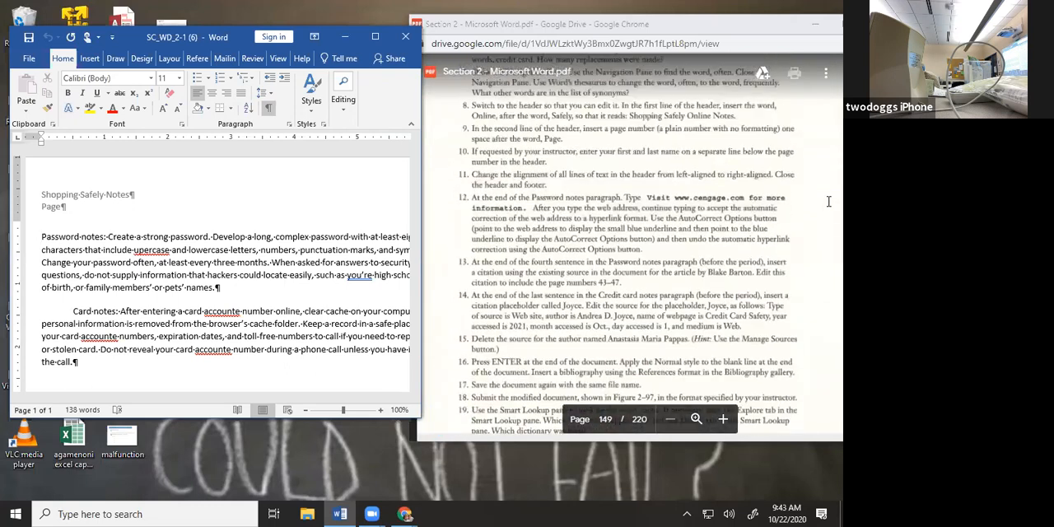
pyautogui.scroll(10, 829, 201)
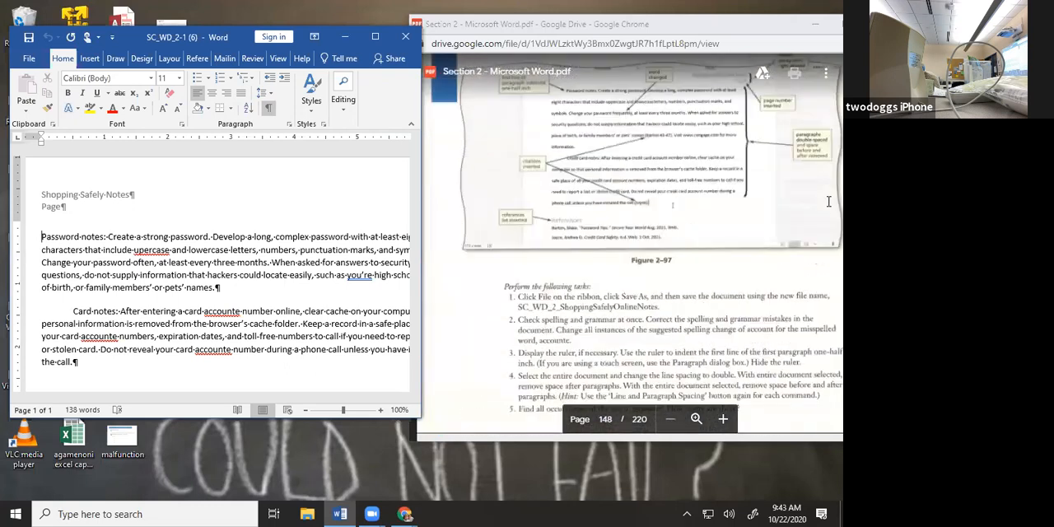
pyautogui.scroll(1, 828, 201)
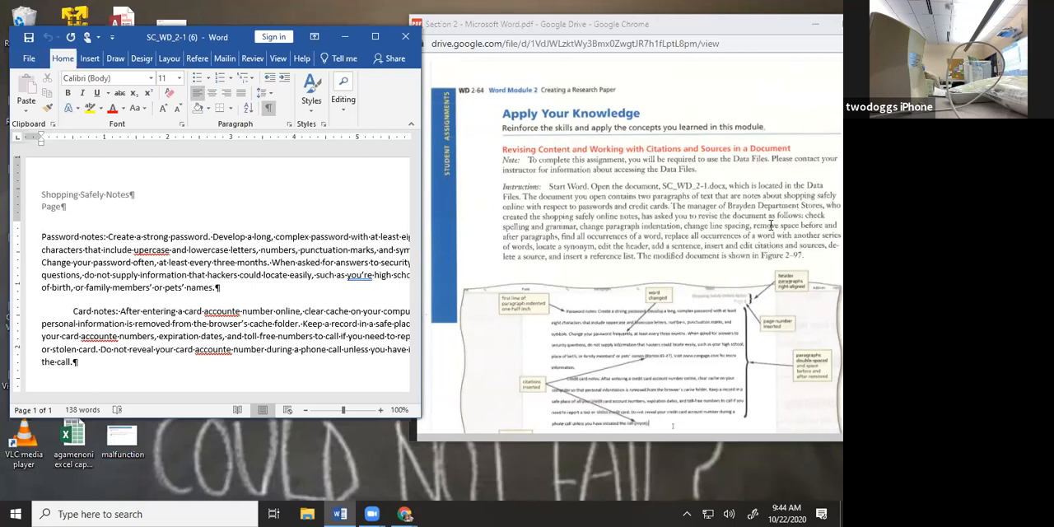
pyautogui.scroll(-3, 771, 224)
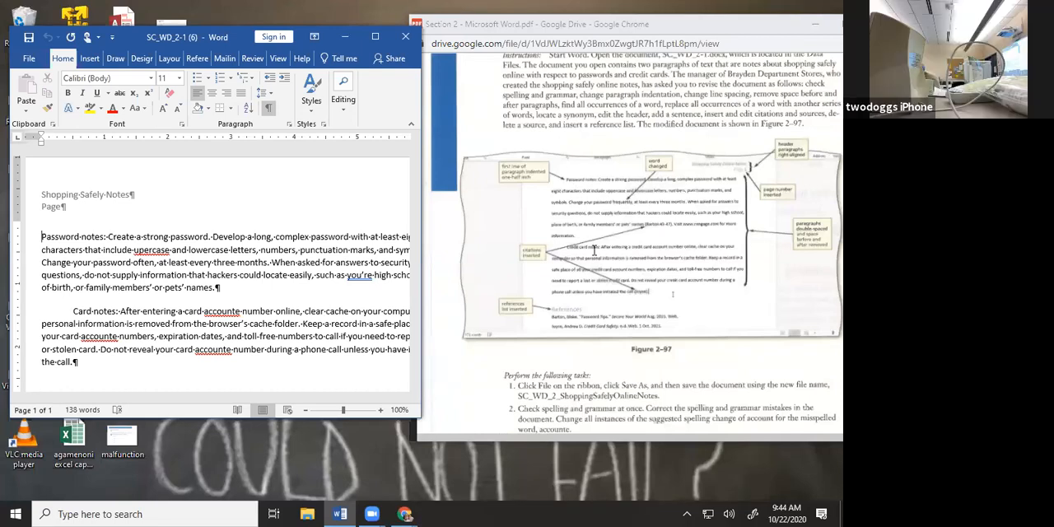
pyautogui.scroll(-3, 593, 249)
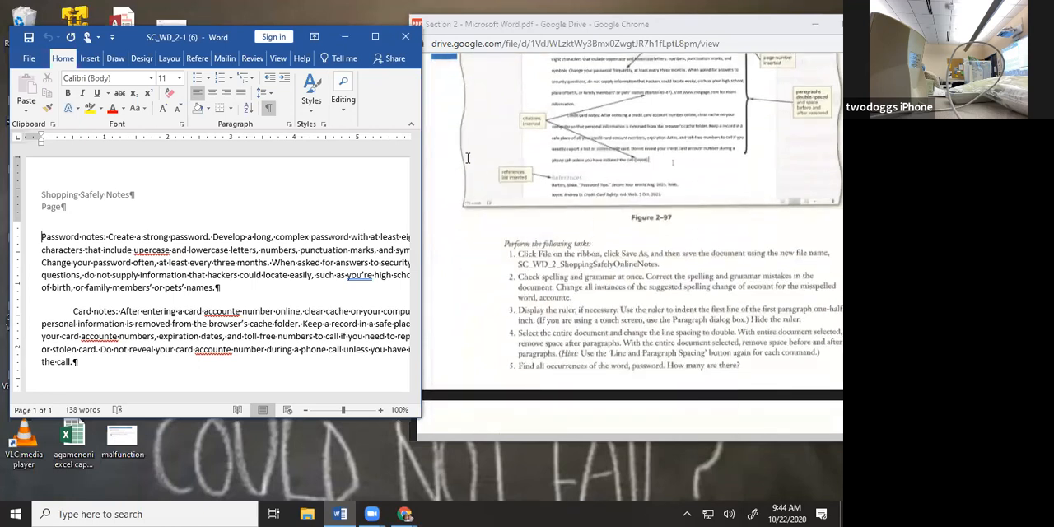
# Begin saving the document as a new copy and choose the Dropbox folder 2020-2021 School year > Capp 131 Fall > Word
pyautogui.click(27, 59)
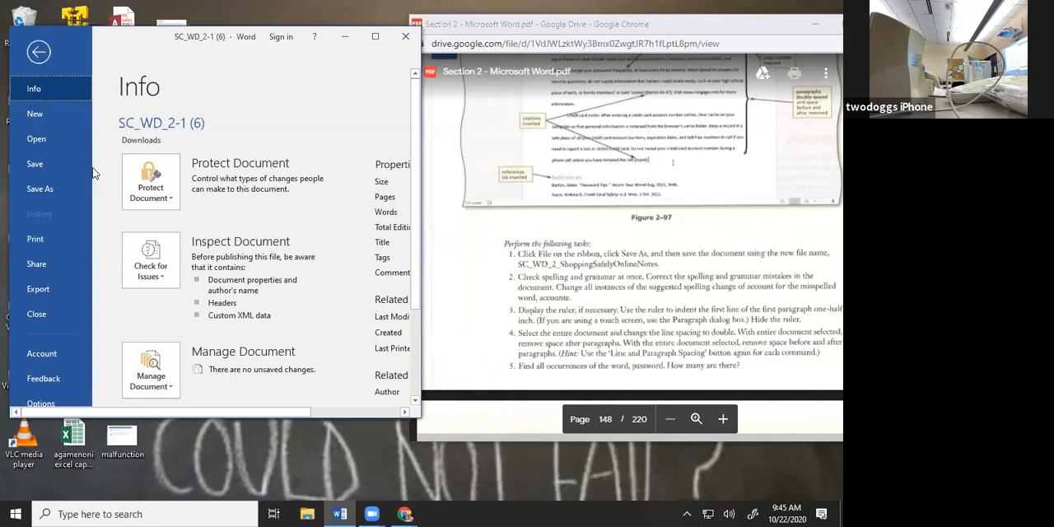
pyautogui.click(46, 192)
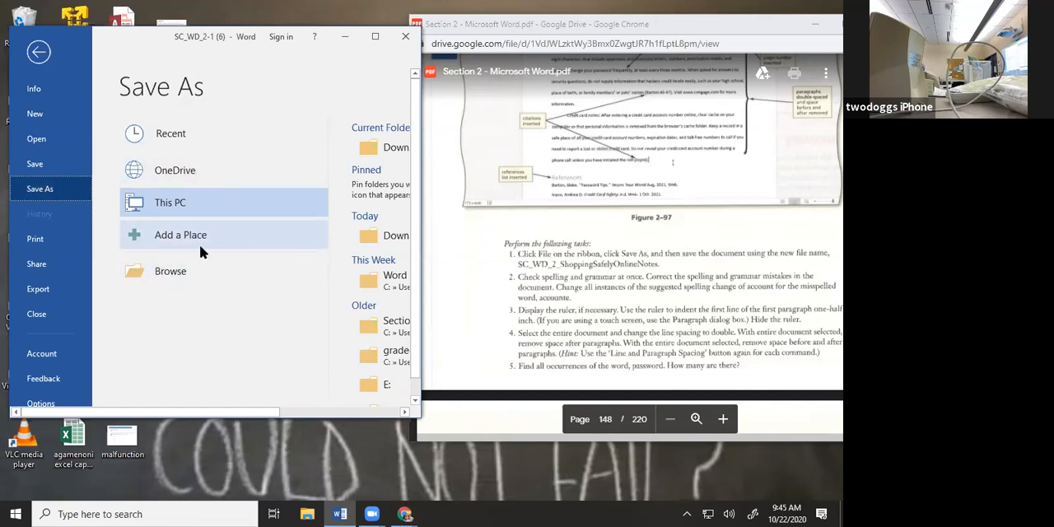
pyautogui.doubleClick(196, 202)
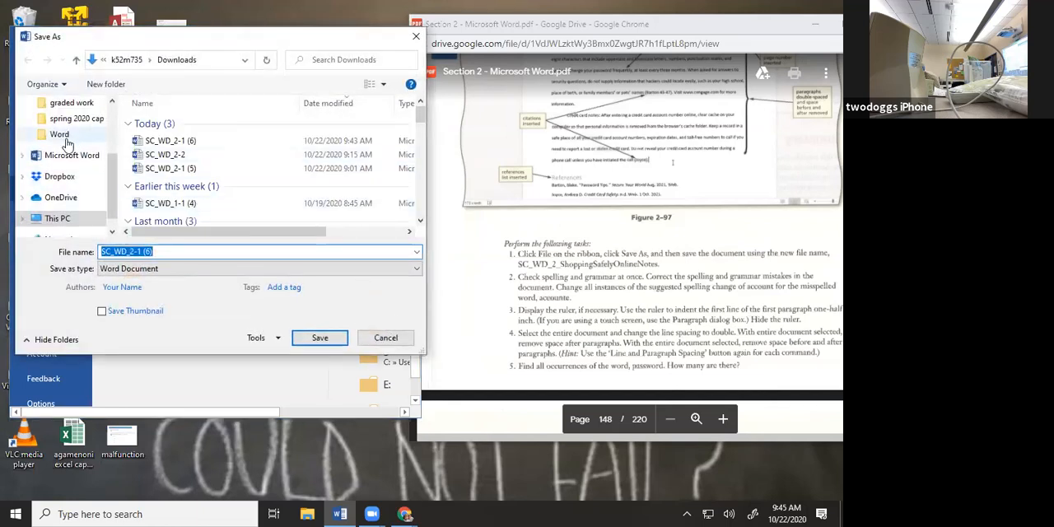
pyautogui.scroll(1, 55, 154)
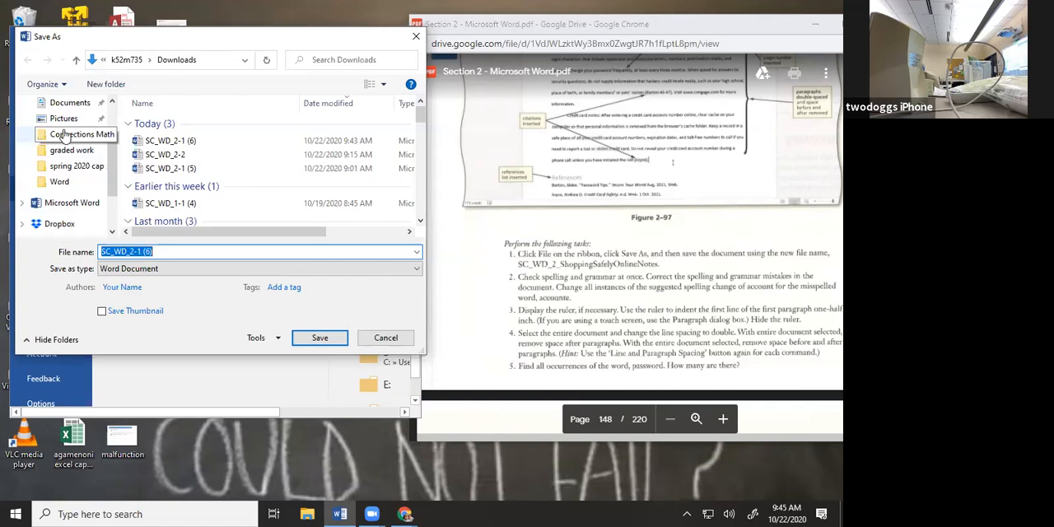
pyautogui.scroll(1, 64, 144)
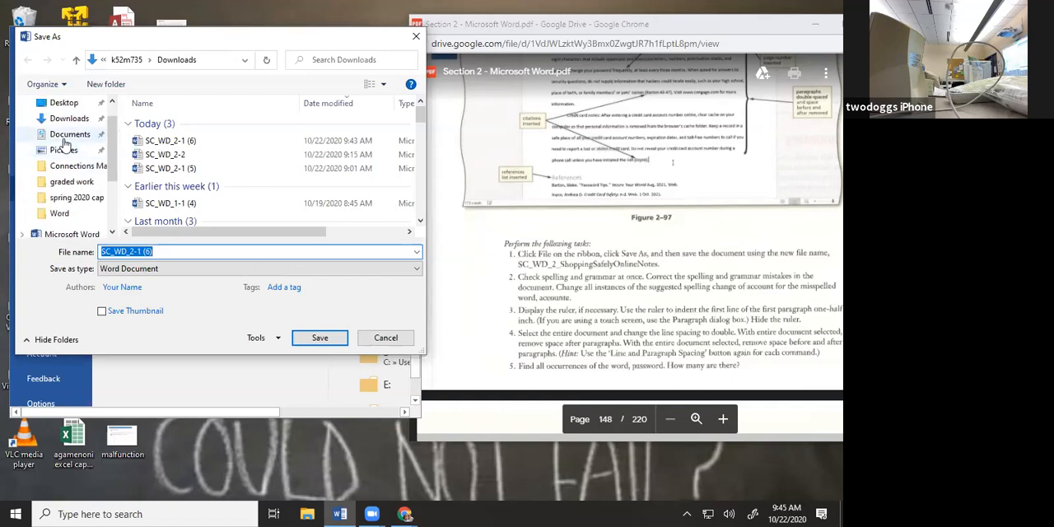
pyautogui.scroll(1, 65, 144)
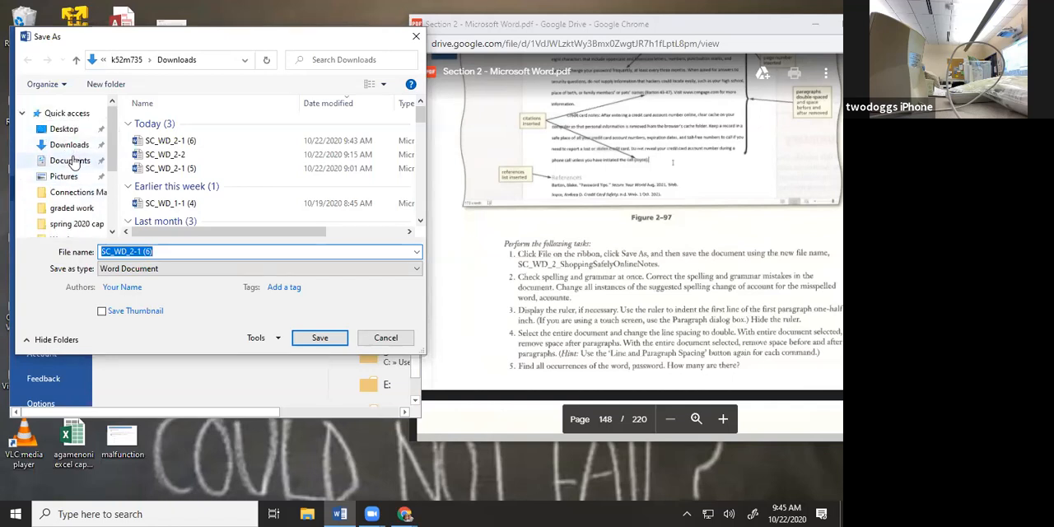
pyautogui.scroll(-1, 71, 157)
pyautogui.scroll(-1, 73, 169)
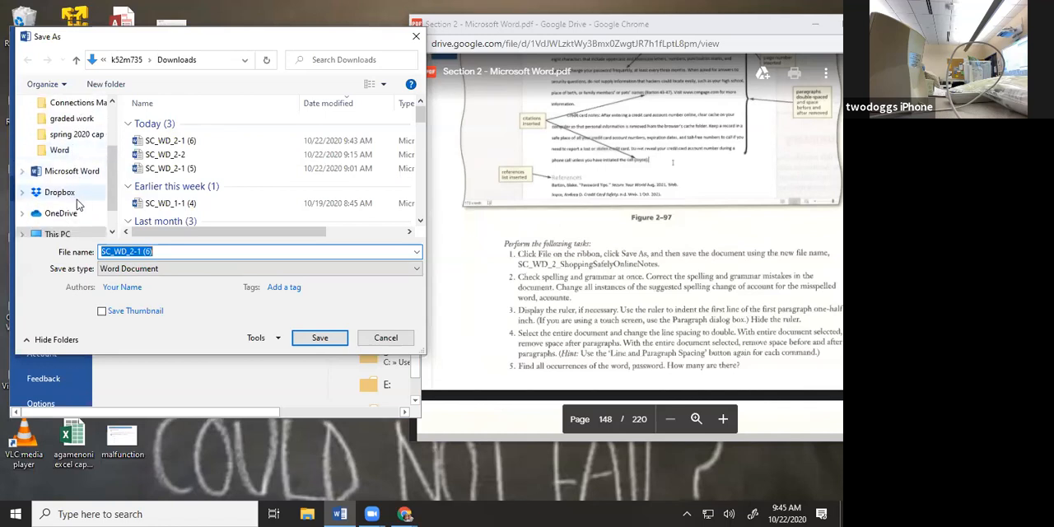
pyautogui.click(71, 195)
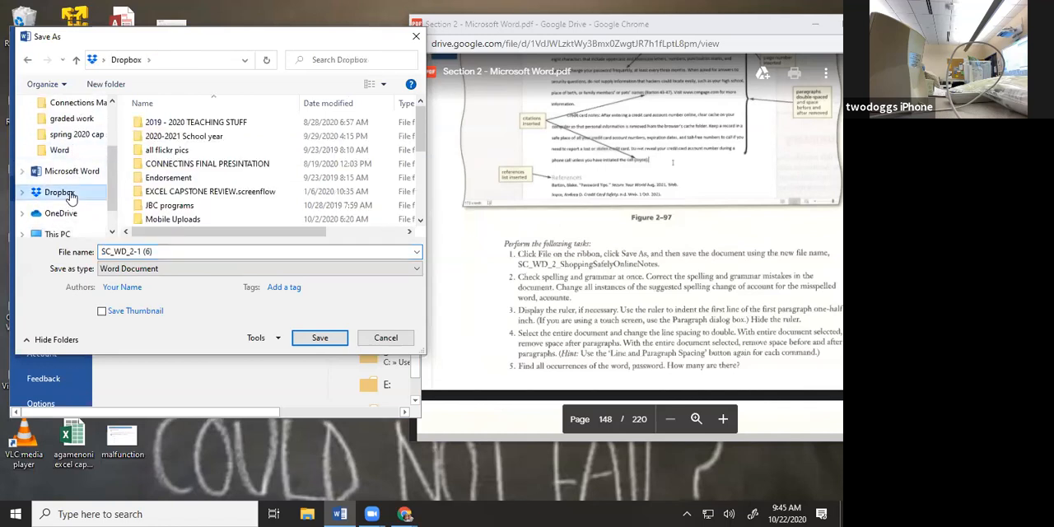
pyautogui.click(198, 138)
pyautogui.doubleClick(200, 138)
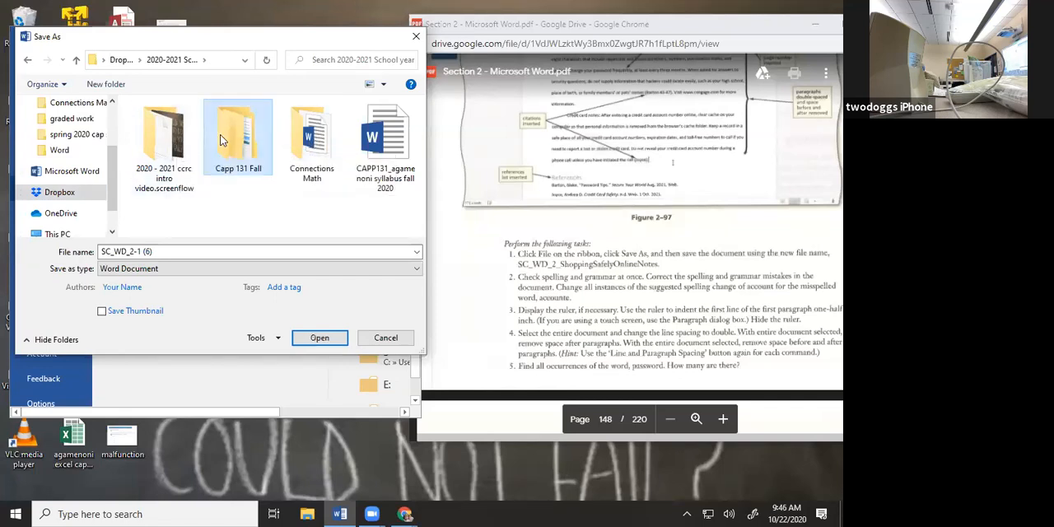
pyautogui.doubleClick(220, 134)
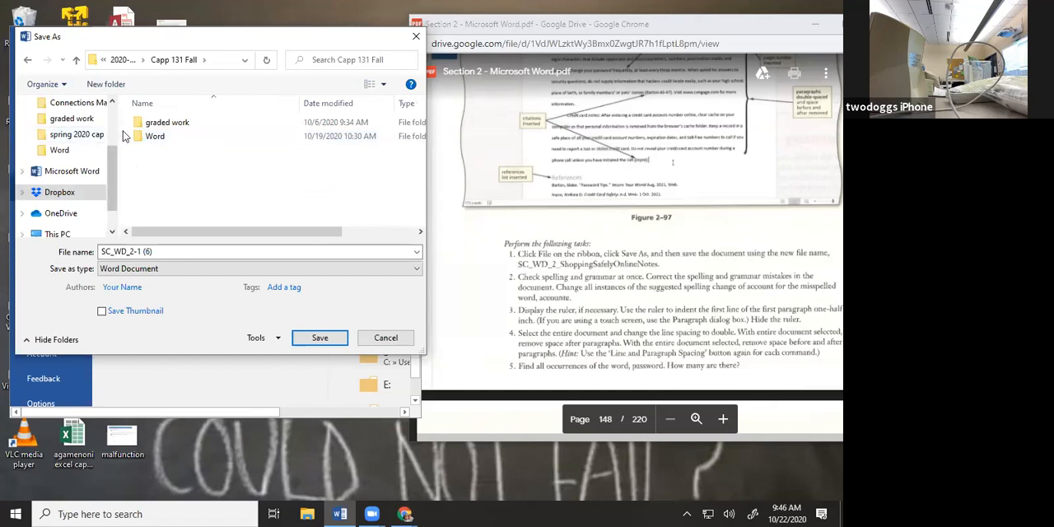
pyautogui.doubleClick(151, 139)
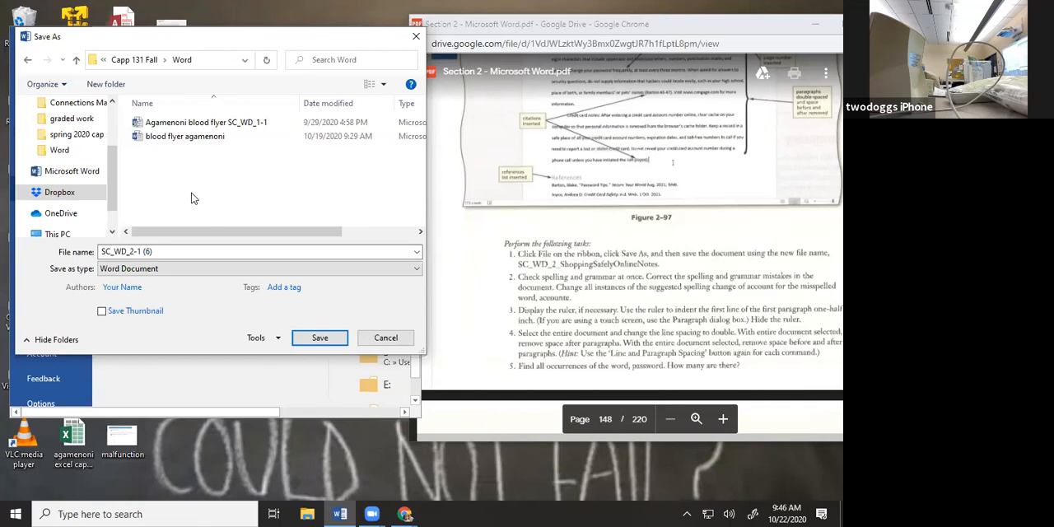
# Insert the author's name and "mod 2 appu knowledge" before SC_WD_2-1 (6) in the file name and save the document
pyautogui.click(103, 251)
pyautogui.click(103, 252)
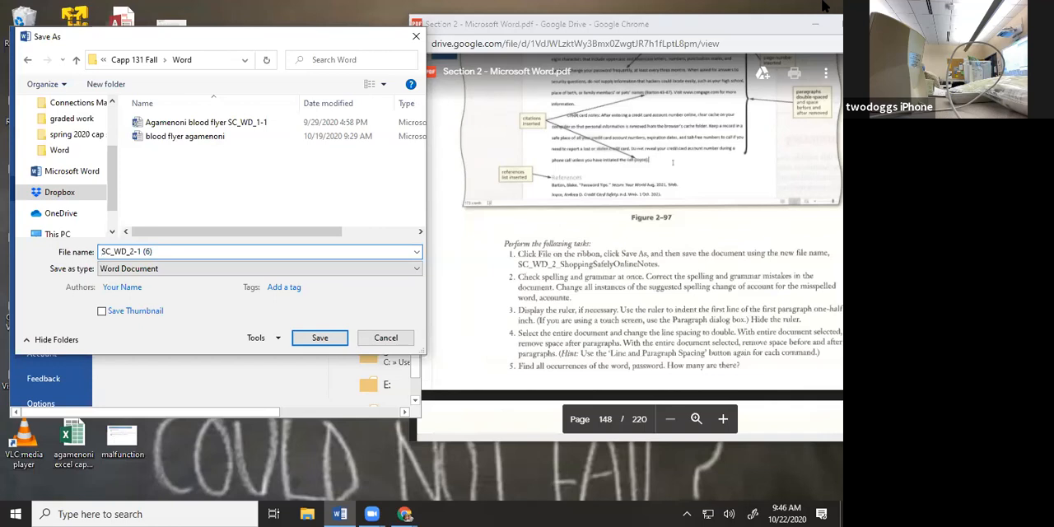
pyautogui.write('mister ')
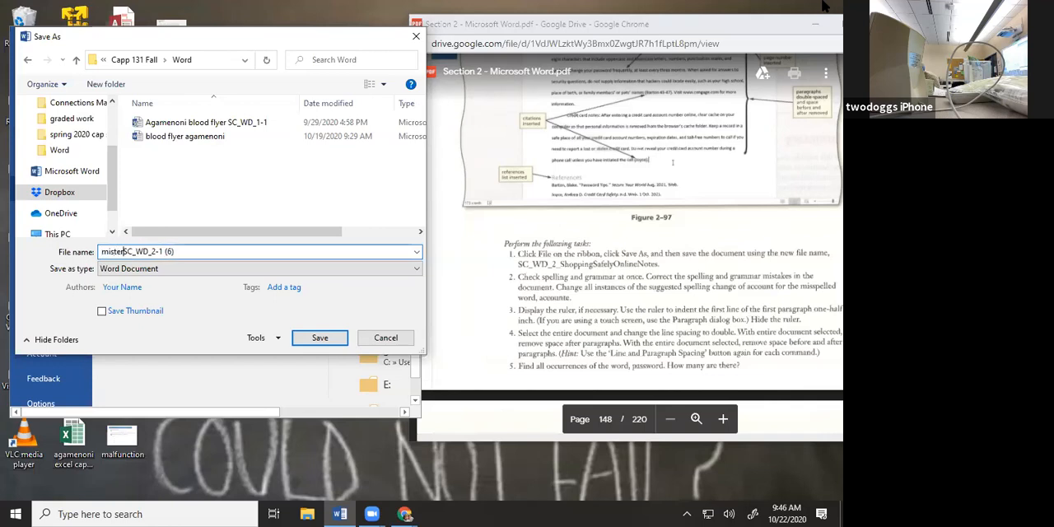
pyautogui.write('a mod 1')
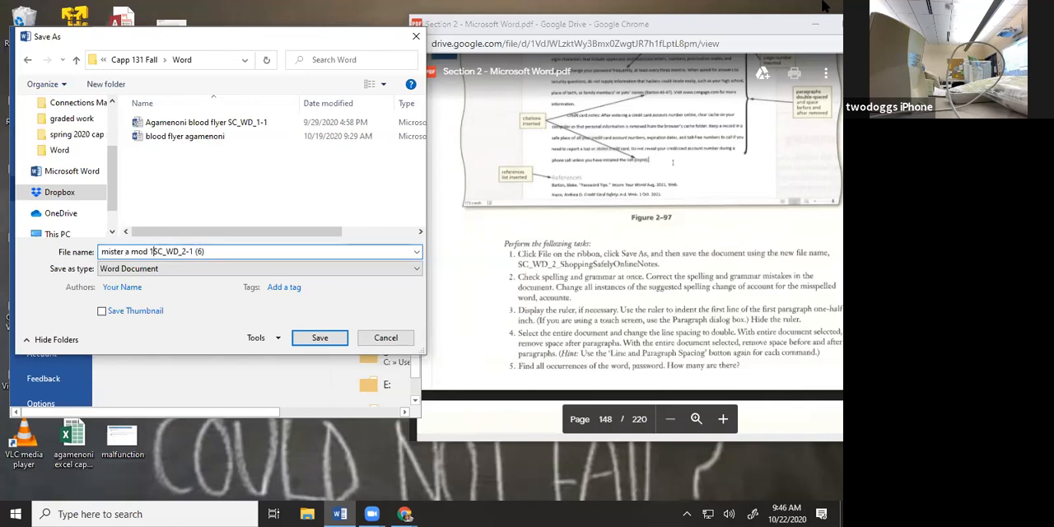
pyautogui.press('BackSpace')
pyautogui.write('2')
pyautogui.write(' app')
pyautogui.write('u knowle')
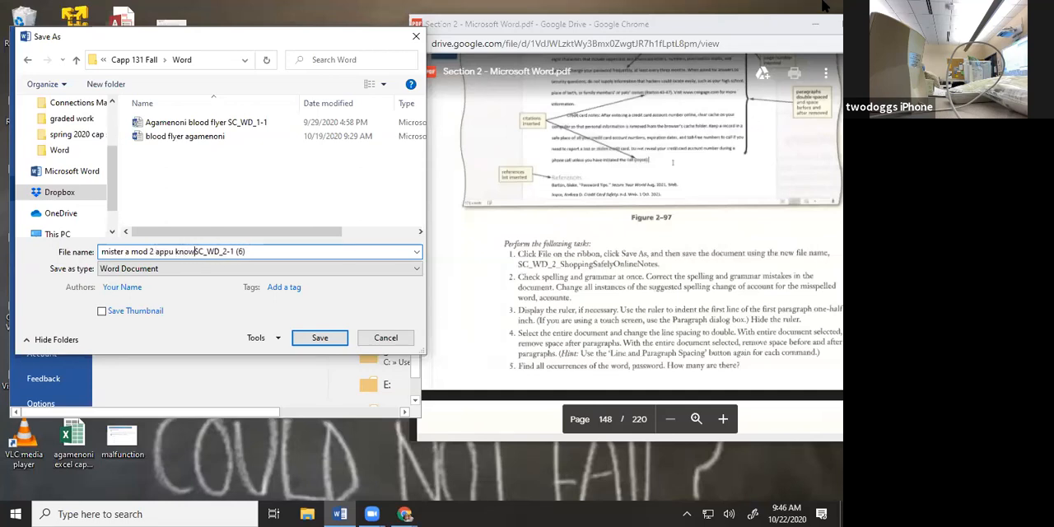
pyautogui.write('dge')
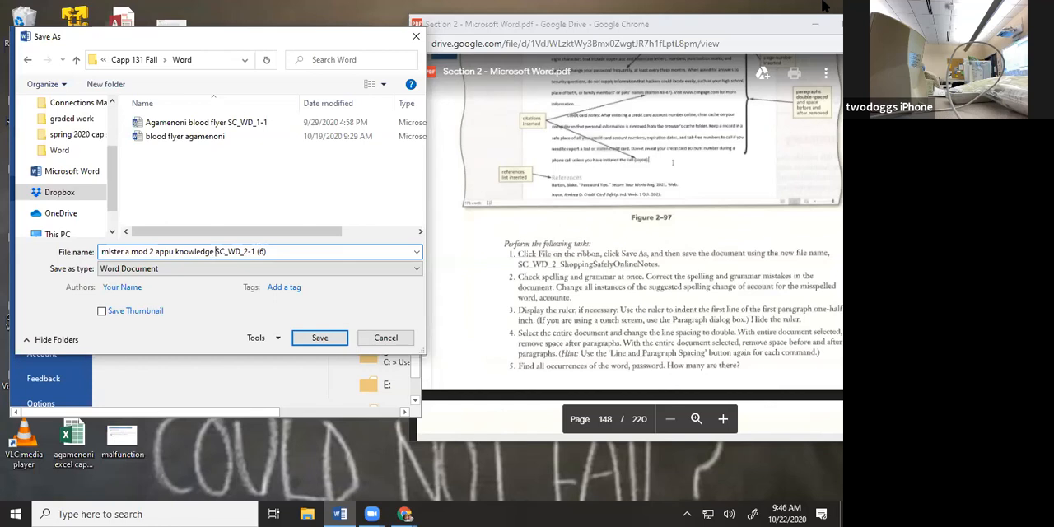
pyautogui.click(319, 339)
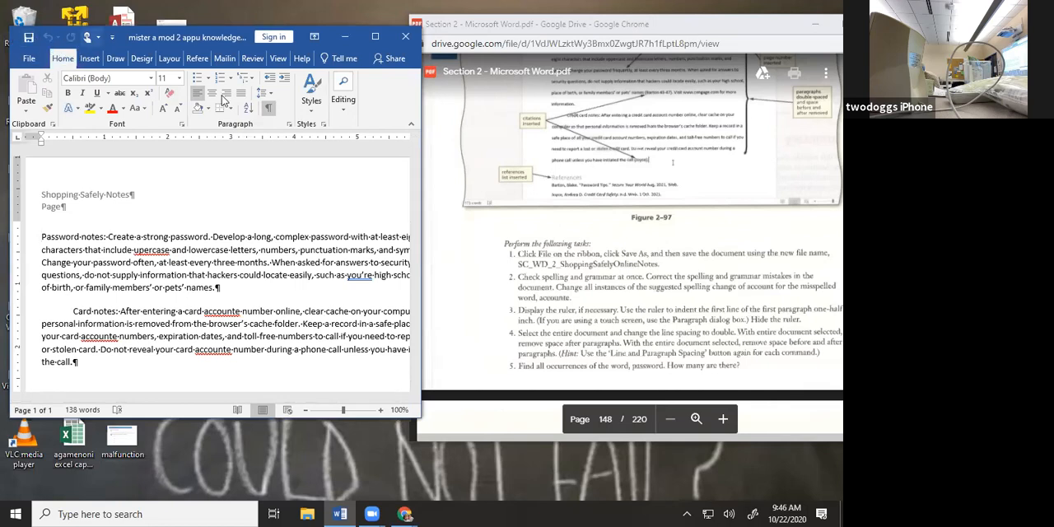
# Start the spelling and grammar check, correcting "upercase" to "uppercase" and "you're" to "your" in the Password notes paragraph
pyautogui.scroll(-2, 681, 319)
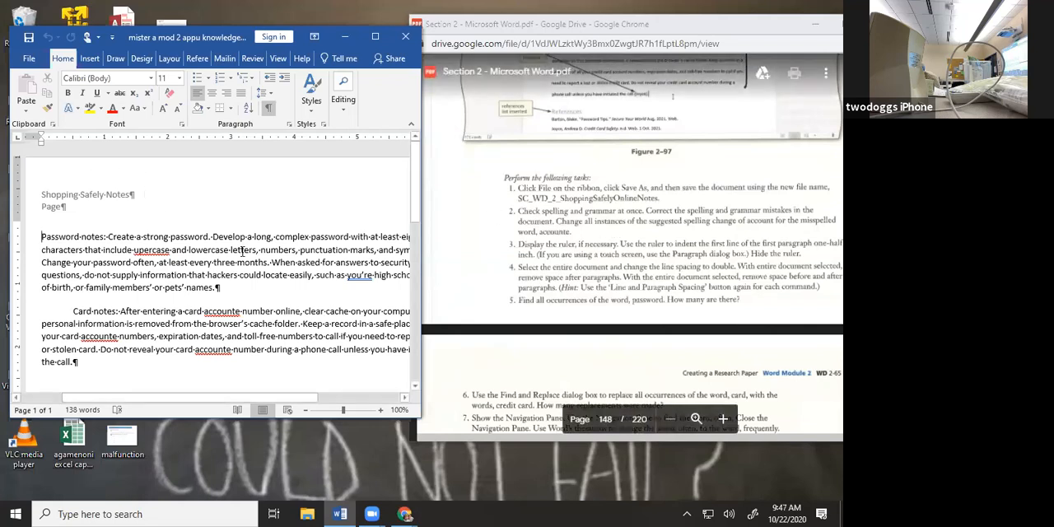
pyautogui.click(252, 58)
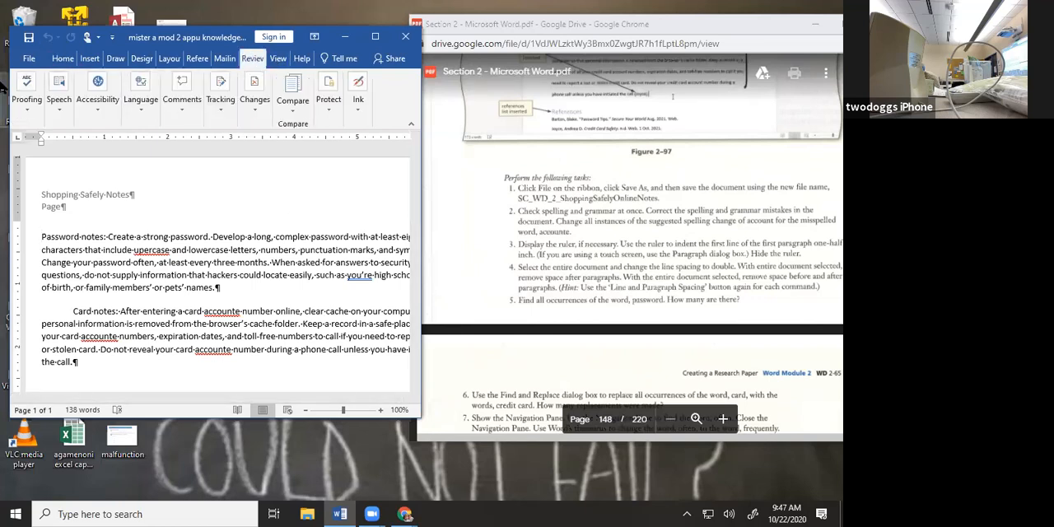
pyautogui.click(27, 103)
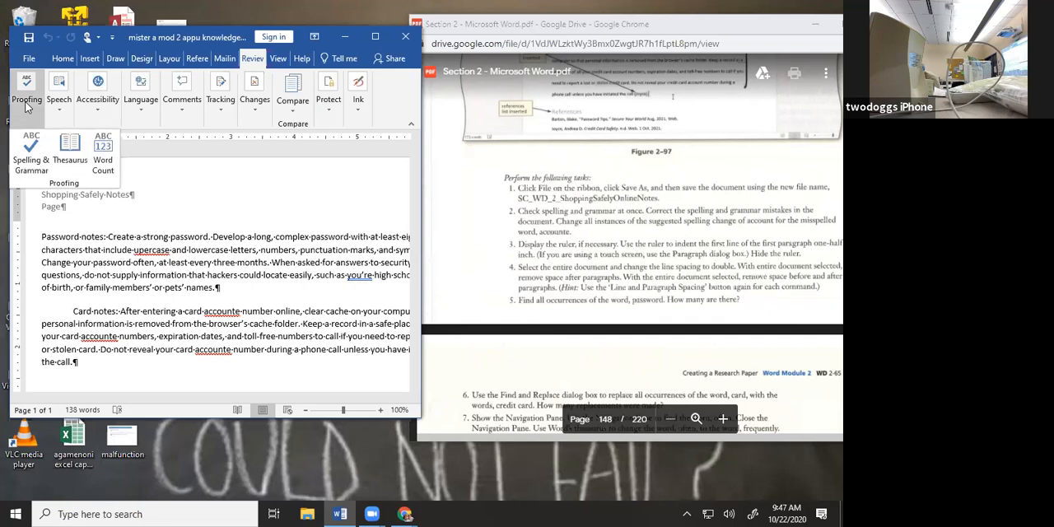
pyautogui.click(30, 164)
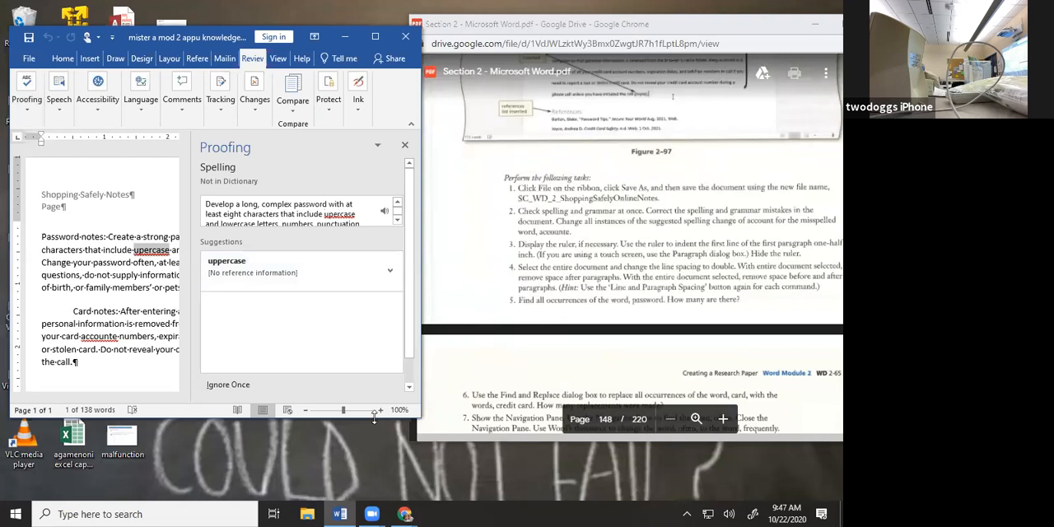
pyautogui.moveTo(374, 419); pyautogui.dragTo(374, 467)
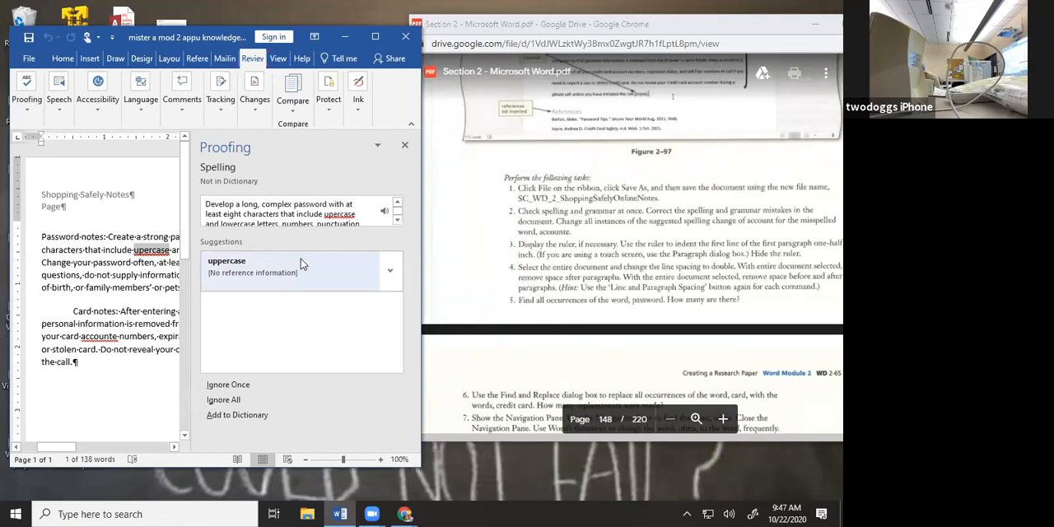
pyautogui.click(326, 272)
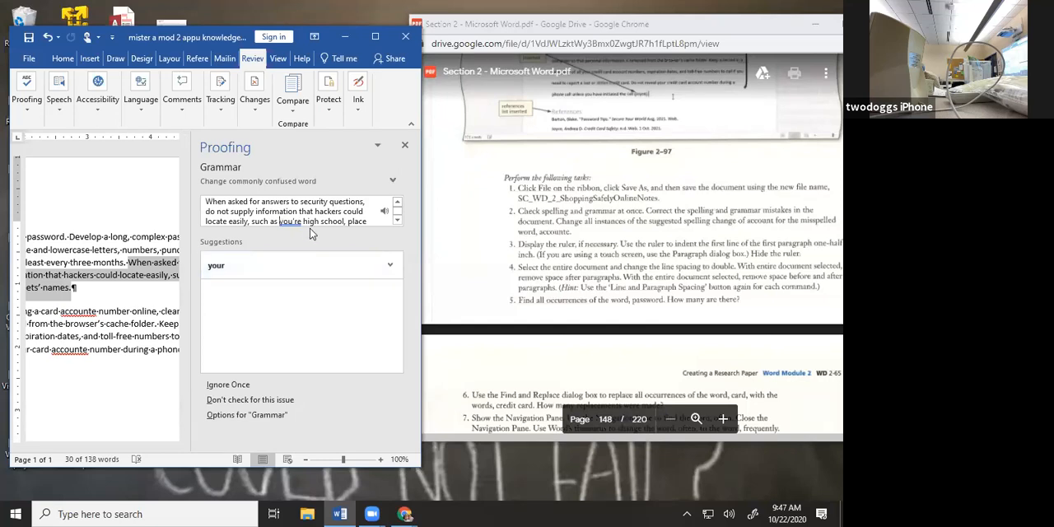
pyautogui.click(283, 264)
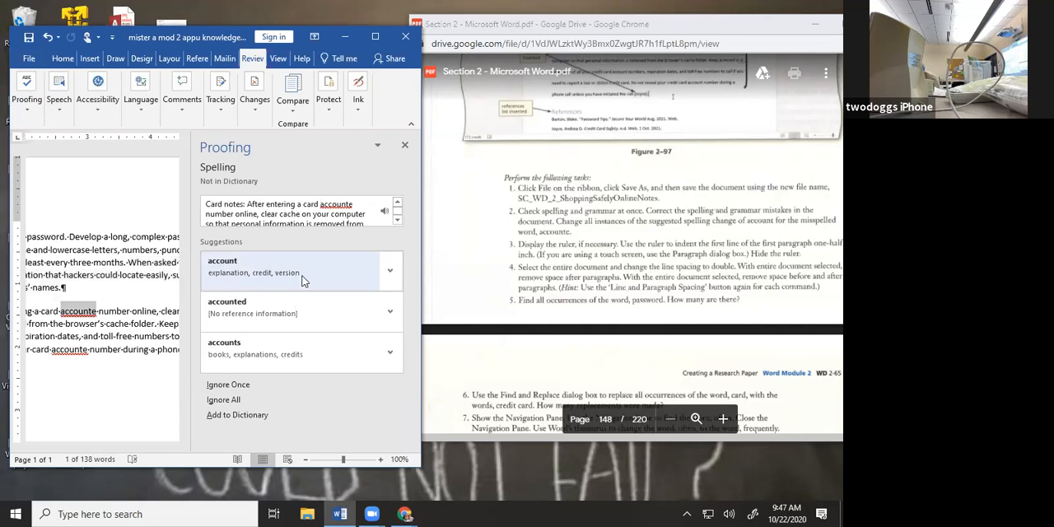
# Replace every misspelled "accounte" in the Card notes paragraph with "account" and finish the spelling and grammar check
pyautogui.click(303, 276)
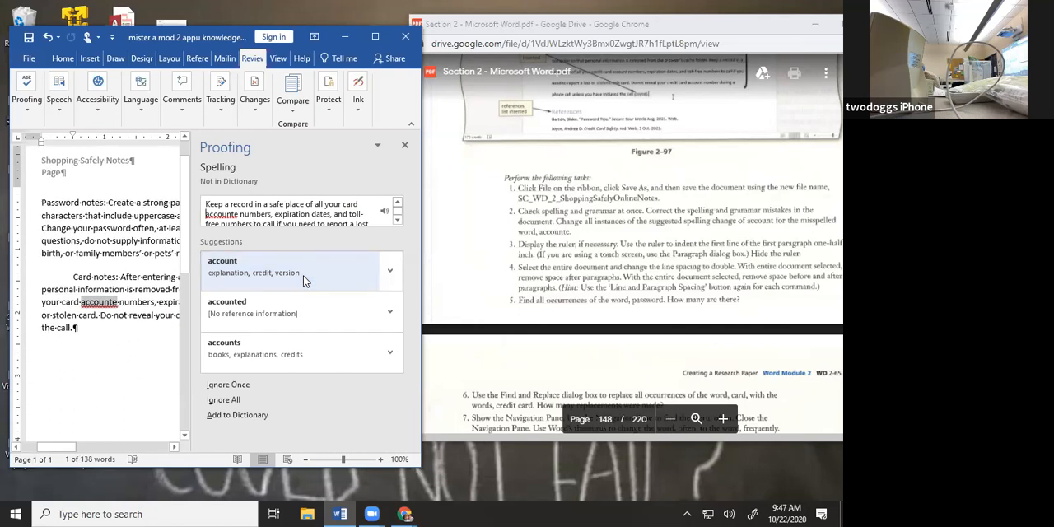
pyautogui.click(303, 275)
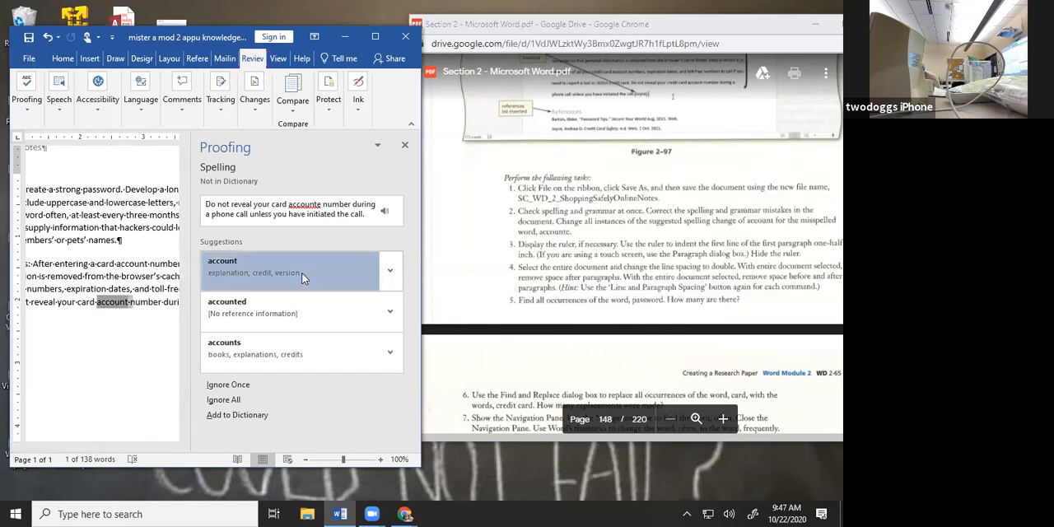
pyautogui.click(303, 276)
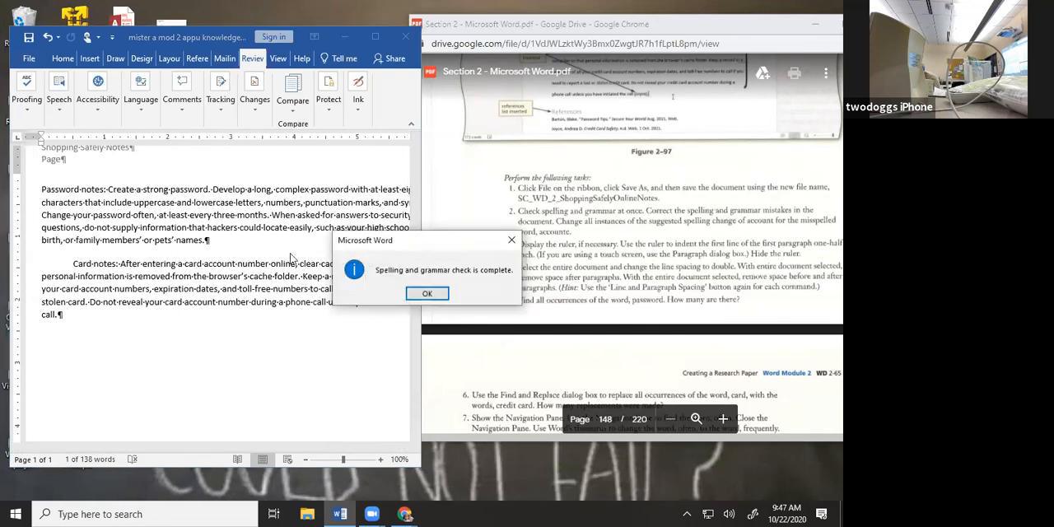
pyautogui.click(425, 295)
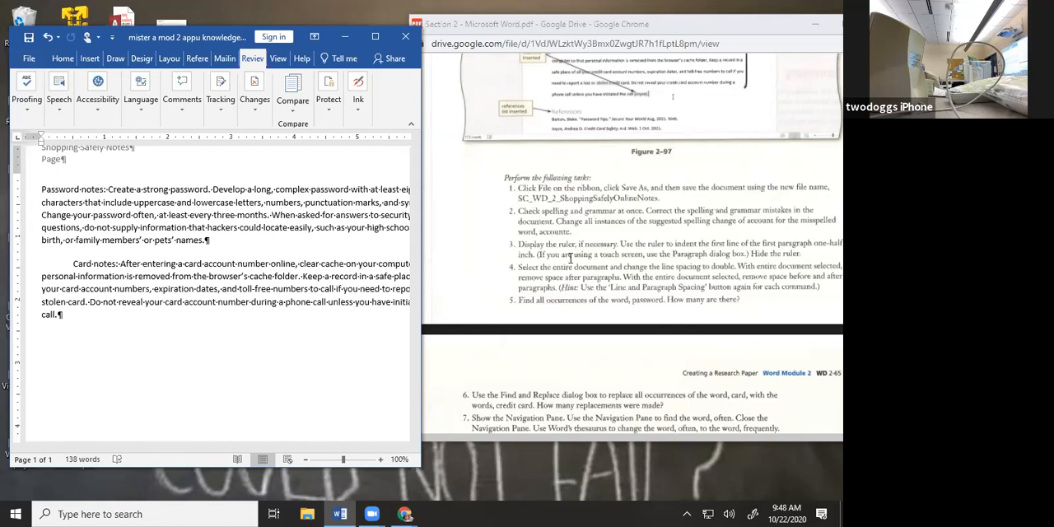
# Try out the Ruler, Gridlines and Navigation Pane display options, returning each one to its original setting
pyautogui.scroll(-1, 570, 257)
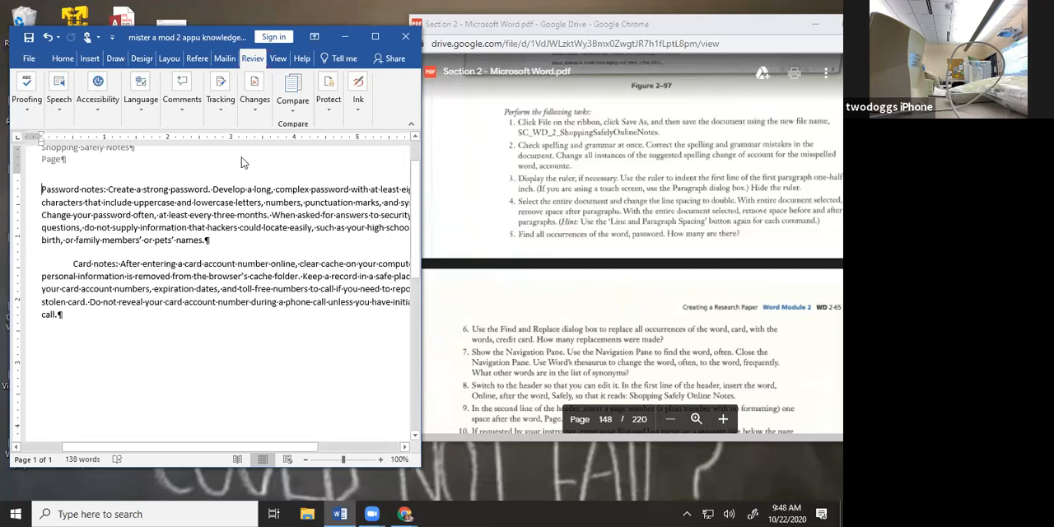
pyautogui.click(278, 62)
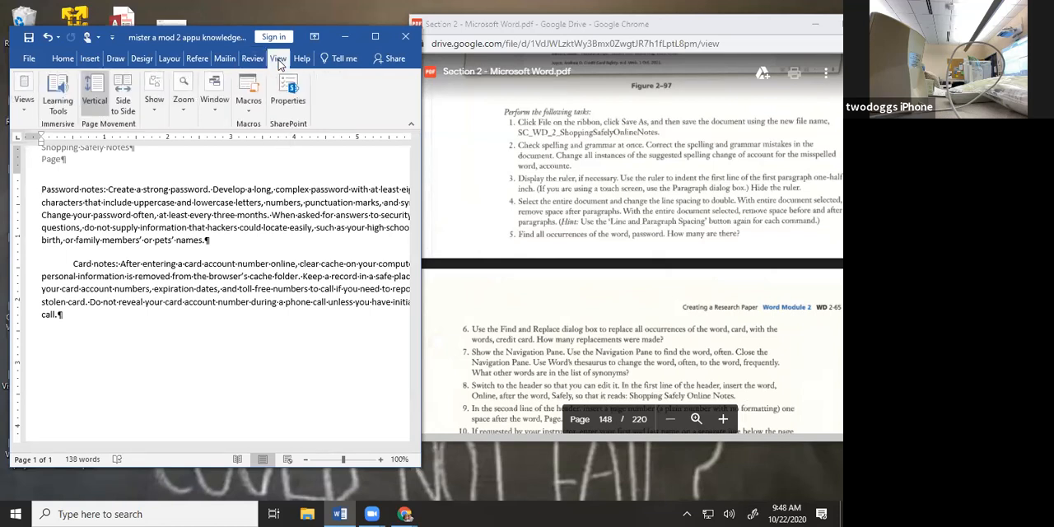
pyautogui.click(375, 37)
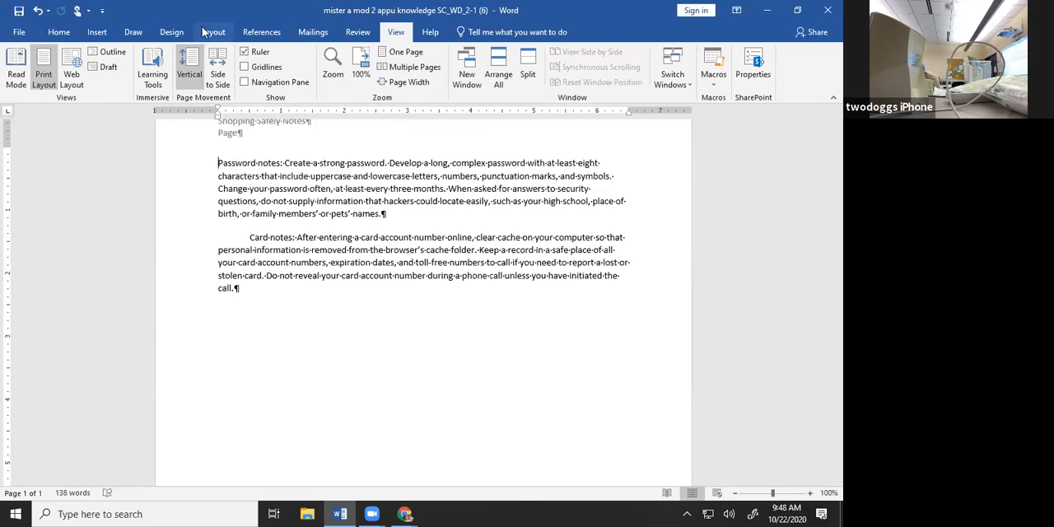
pyautogui.click(246, 51)
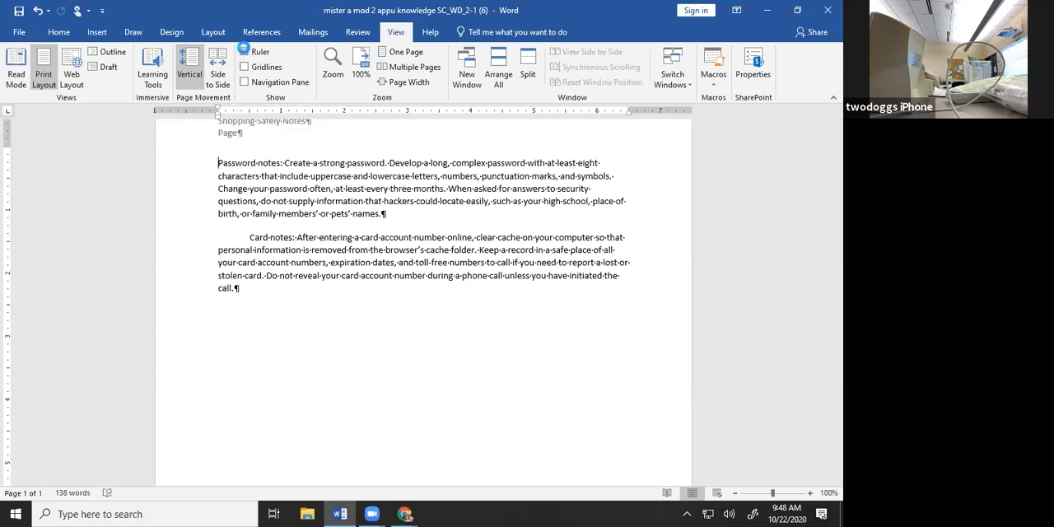
pyautogui.click(246, 52)
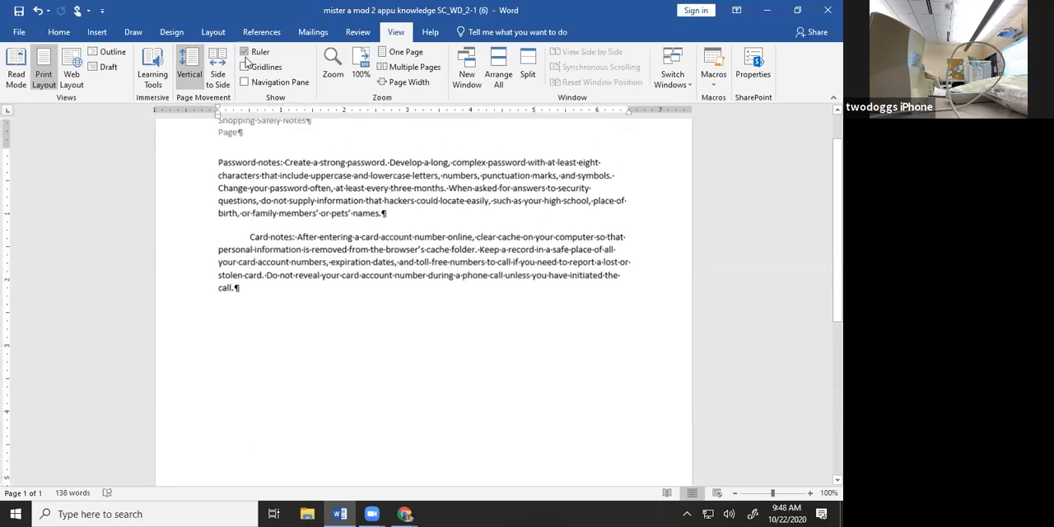
pyautogui.click(245, 68)
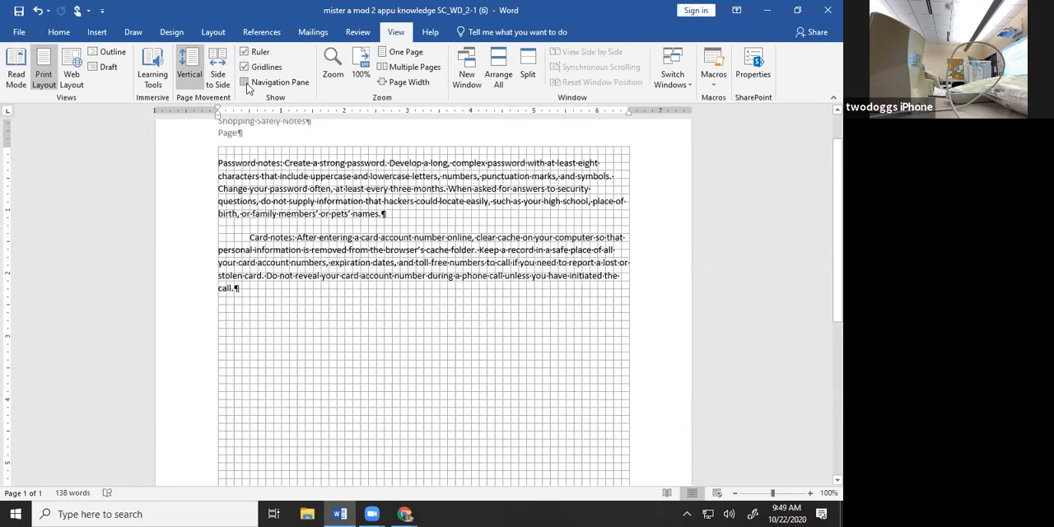
pyautogui.click(244, 83)
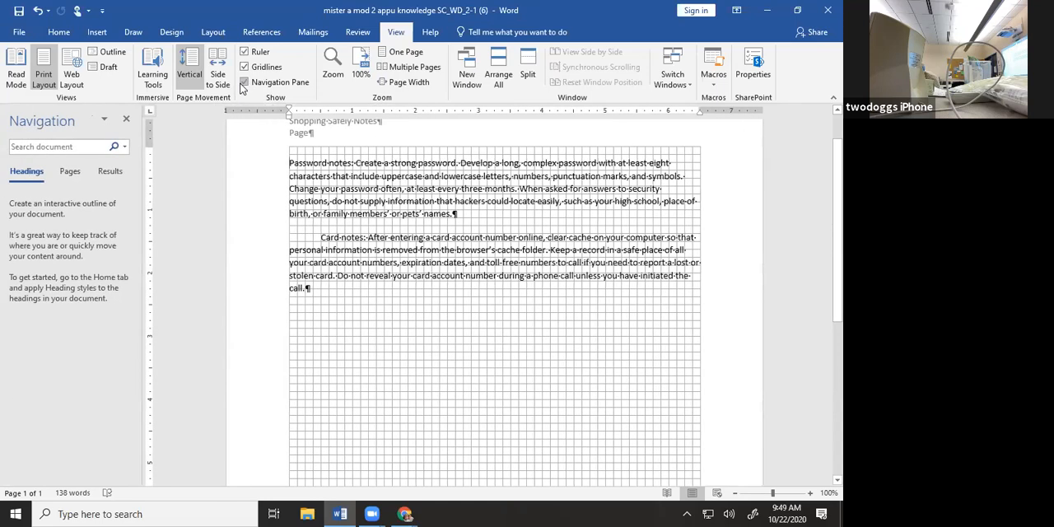
pyautogui.click(244, 83)
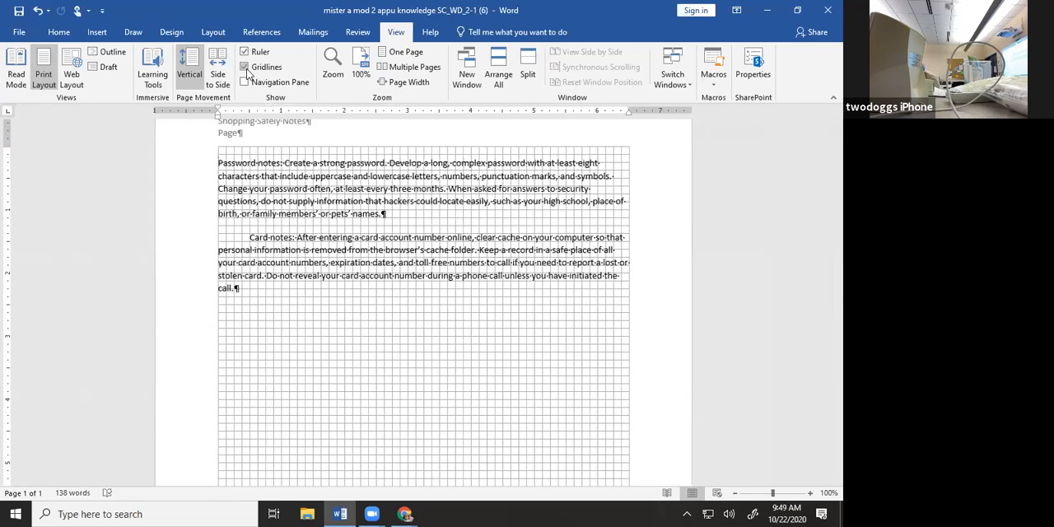
pyautogui.click(246, 67)
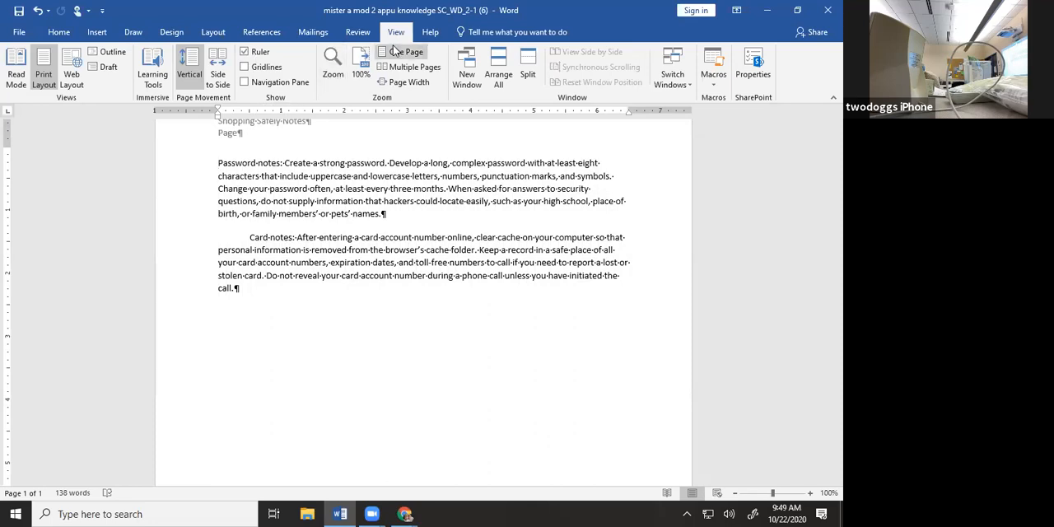
pyautogui.click(799, 10)
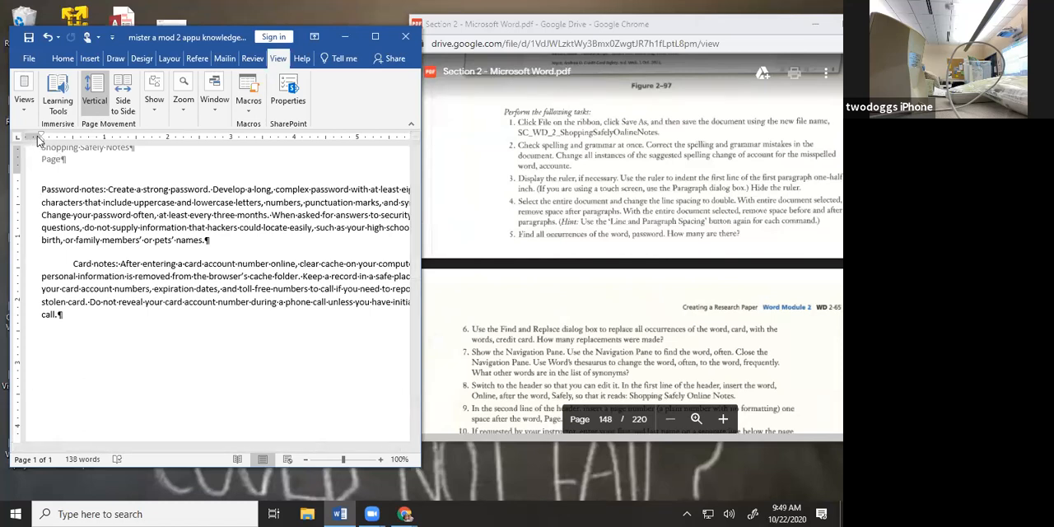
# Indent the first line of the Password notes paragraph by 0.5 inch, using the ruler's first-line indent marker
pyautogui.moveTo(43, 138); pyautogui.dragTo(70, 139)
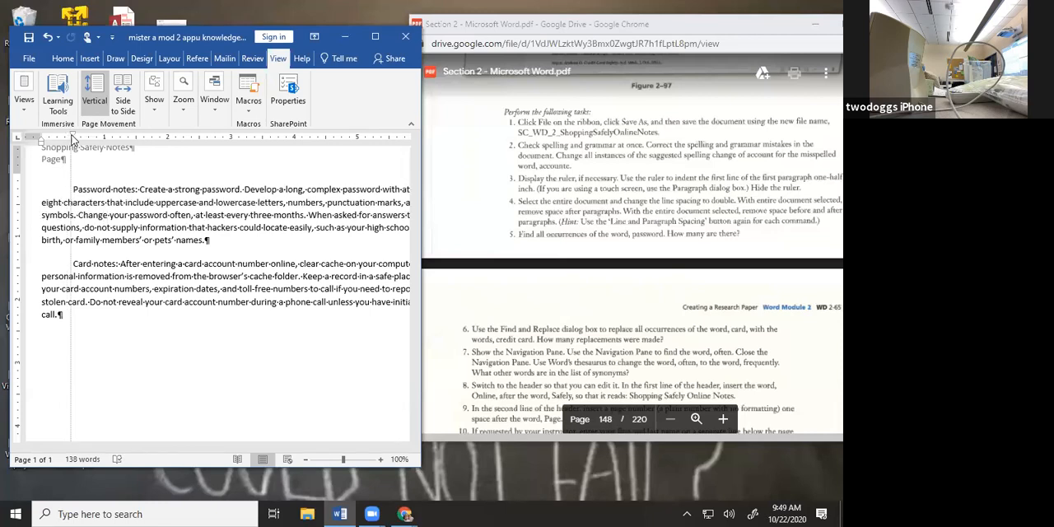
pyautogui.moveTo(72, 140); pyautogui.dragTo(73, 138)
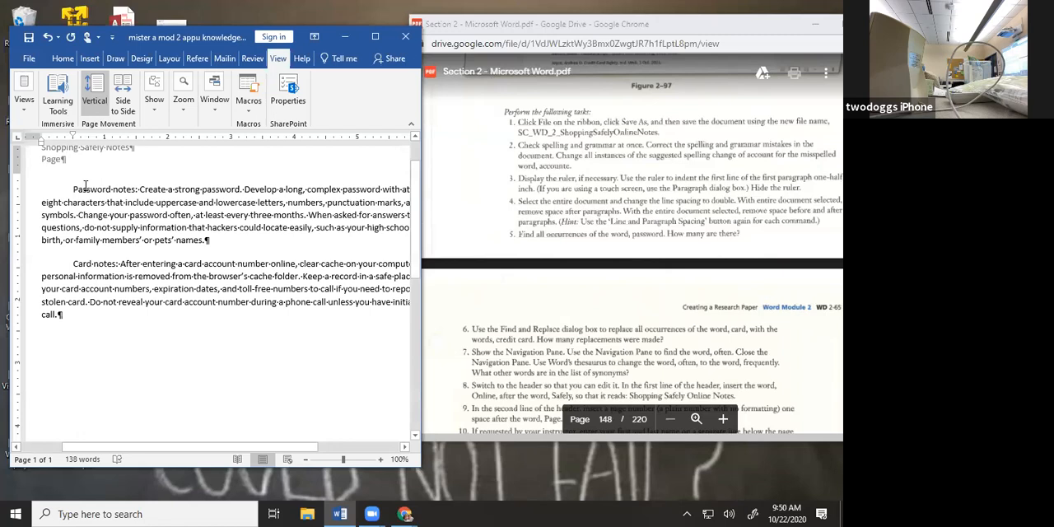
pyautogui.press('BackSpace')
pyautogui.press('Tab')
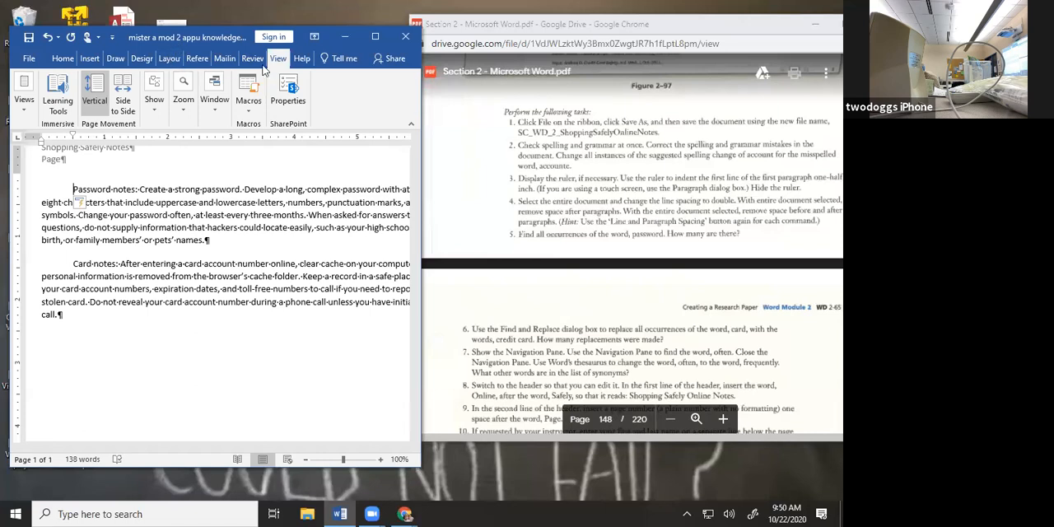
# Hide the ruler and display it again
pyautogui.click(164, 95)
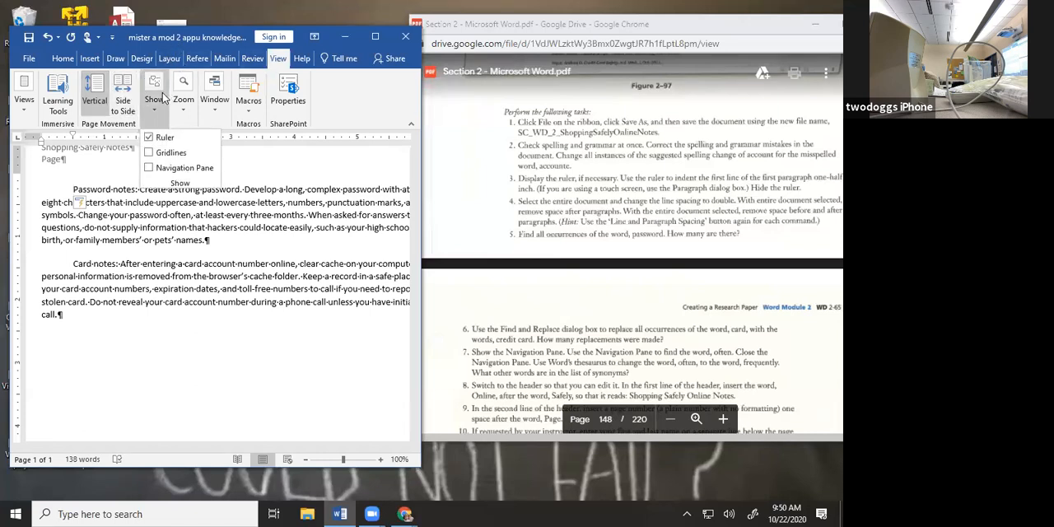
pyautogui.click(172, 139)
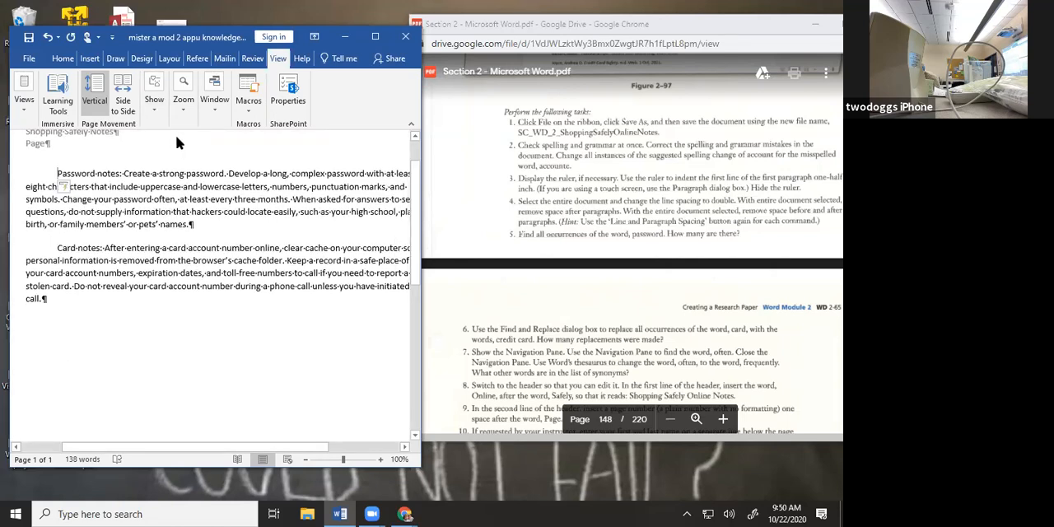
pyautogui.click(154, 98)
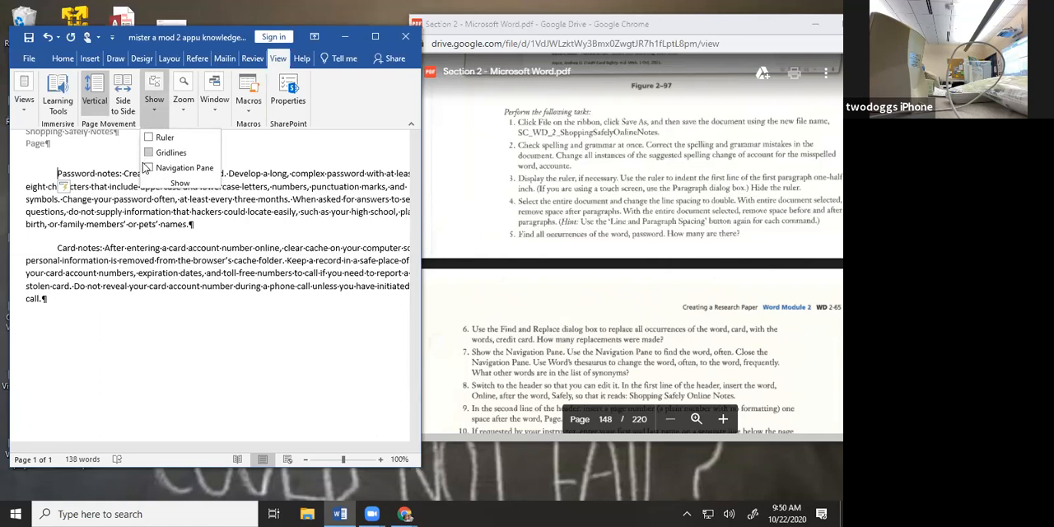
pyautogui.click(158, 137)
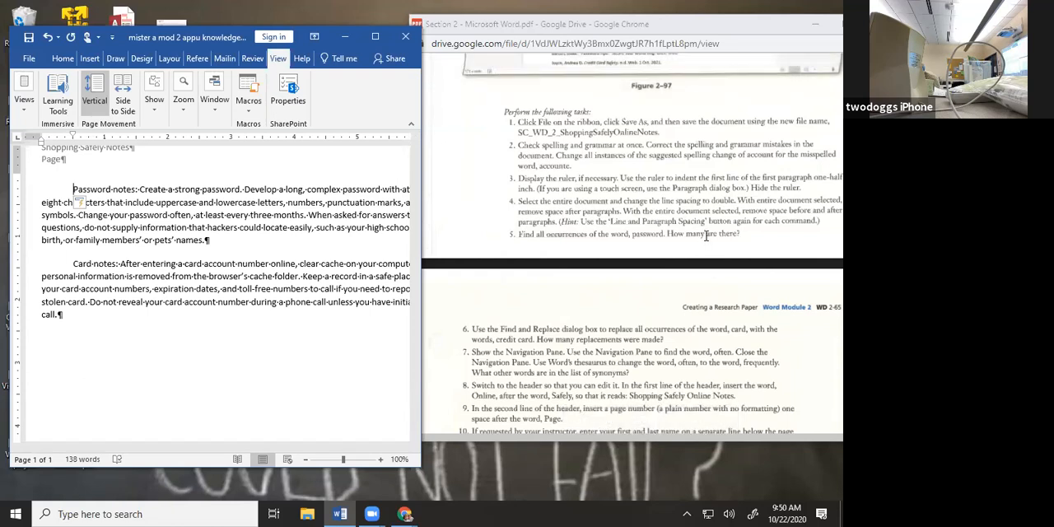
pyautogui.rightClick(217, 367)
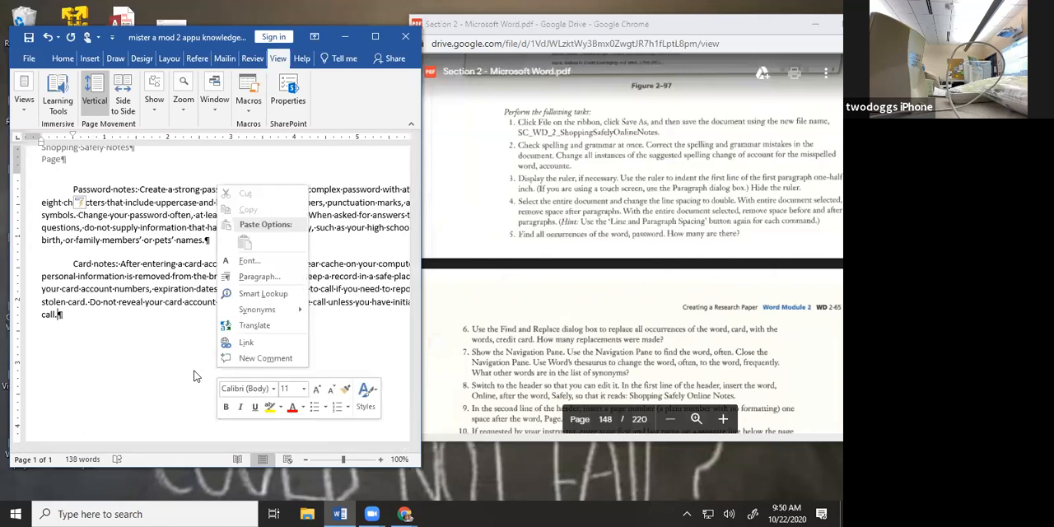
pyautogui.click(196, 377)
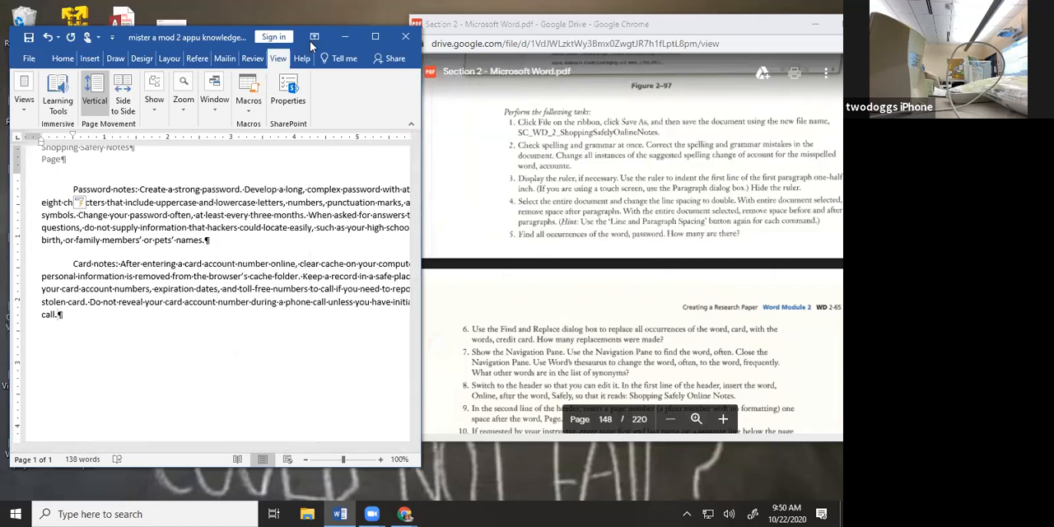
# Try out selecting the entire document and clear the selection again
pyautogui.click(376, 37)
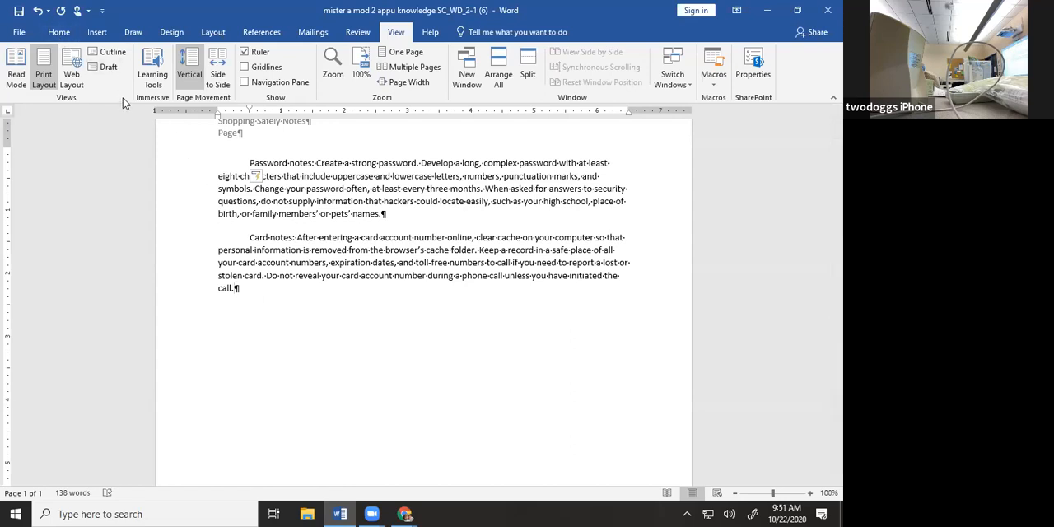
pyautogui.hotkey('ctrl', 'a')
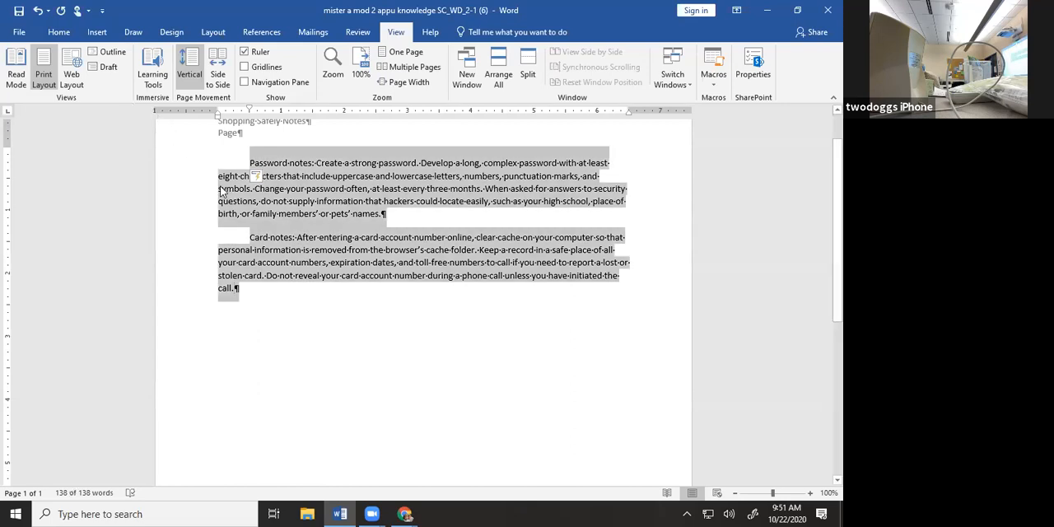
pyautogui.moveTo(391, 390); pyautogui.dragTo(205, 163)
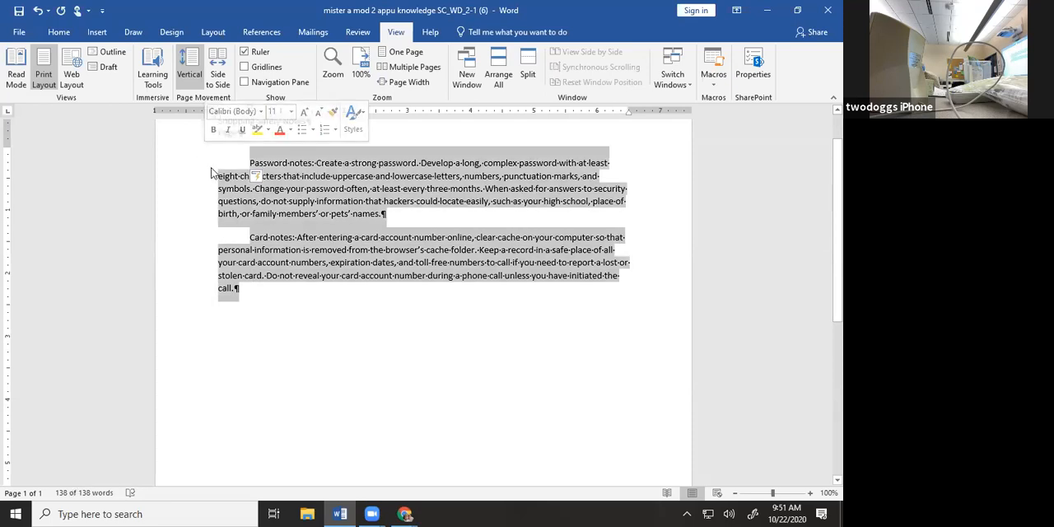
pyautogui.click(270, 349)
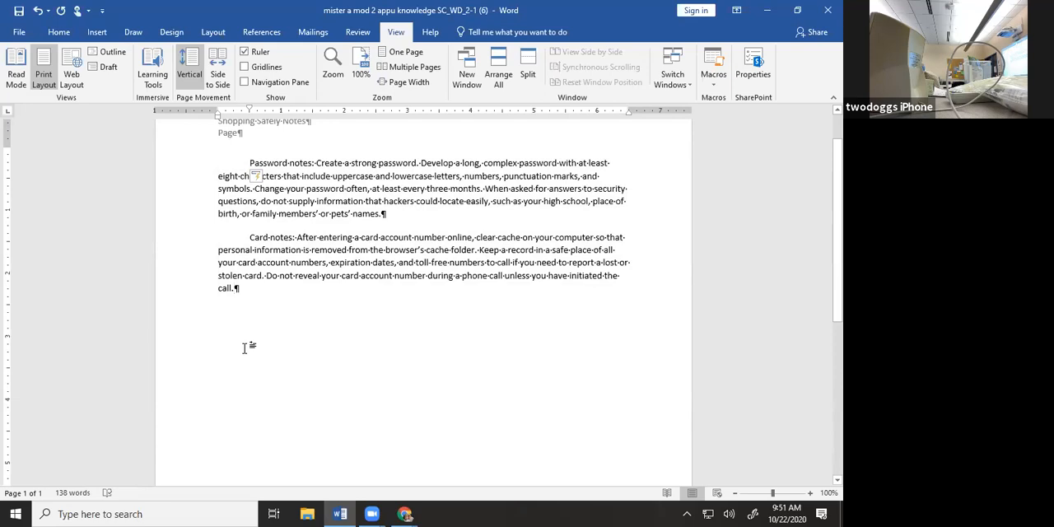
# Select the entire document and set its line spacing to Double in the paragraph settings
pyautogui.hotkey('ctrl', 'a')
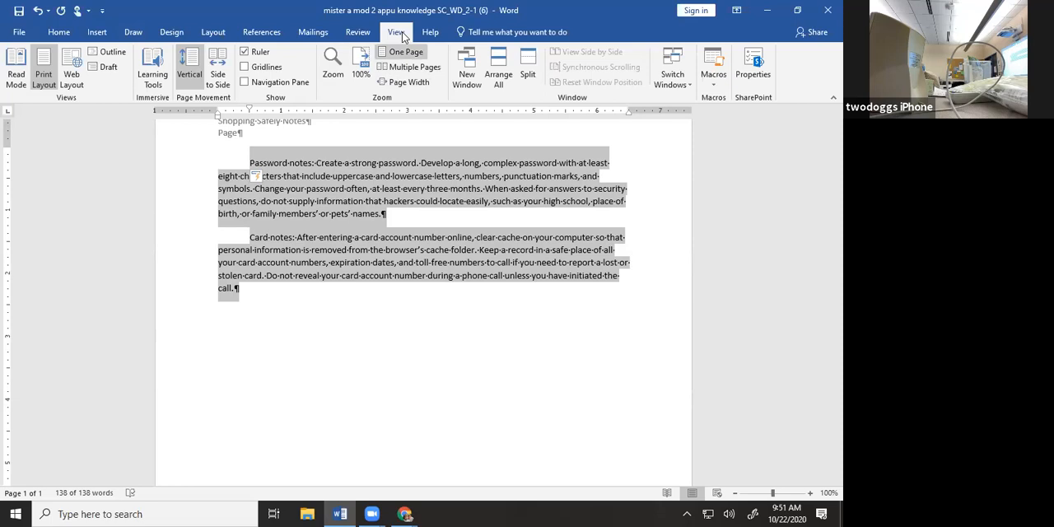
pyautogui.click(797, 10)
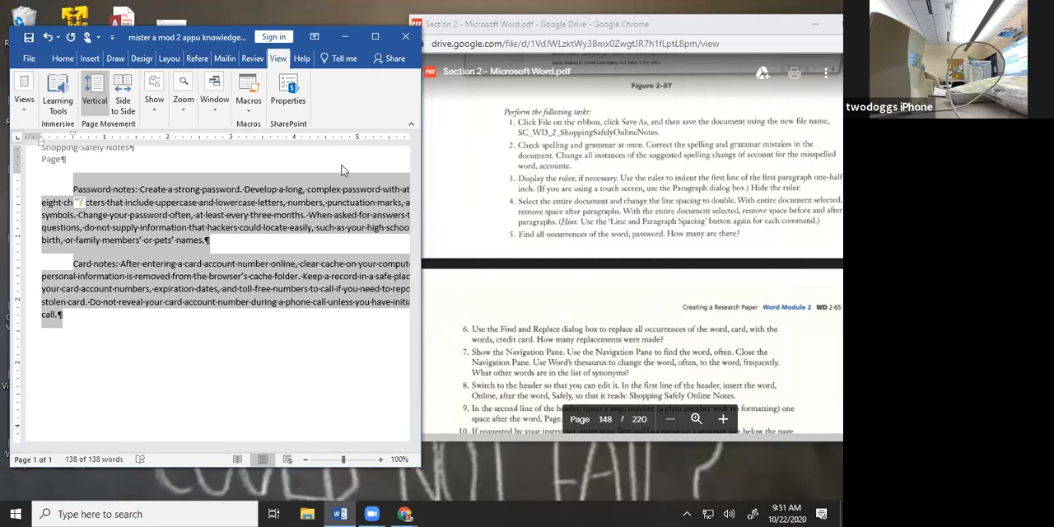
pyautogui.rightClick(260, 215)
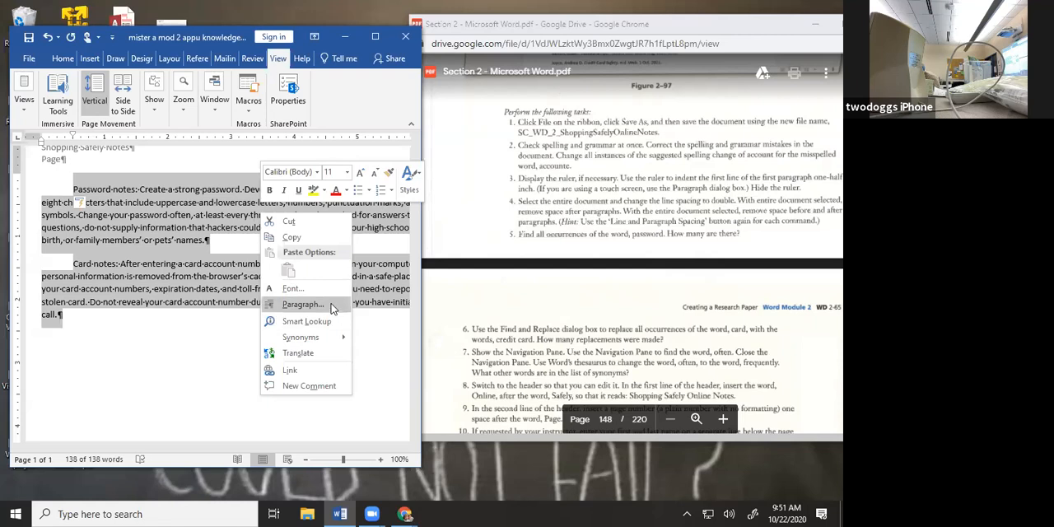
pyautogui.click(301, 305)
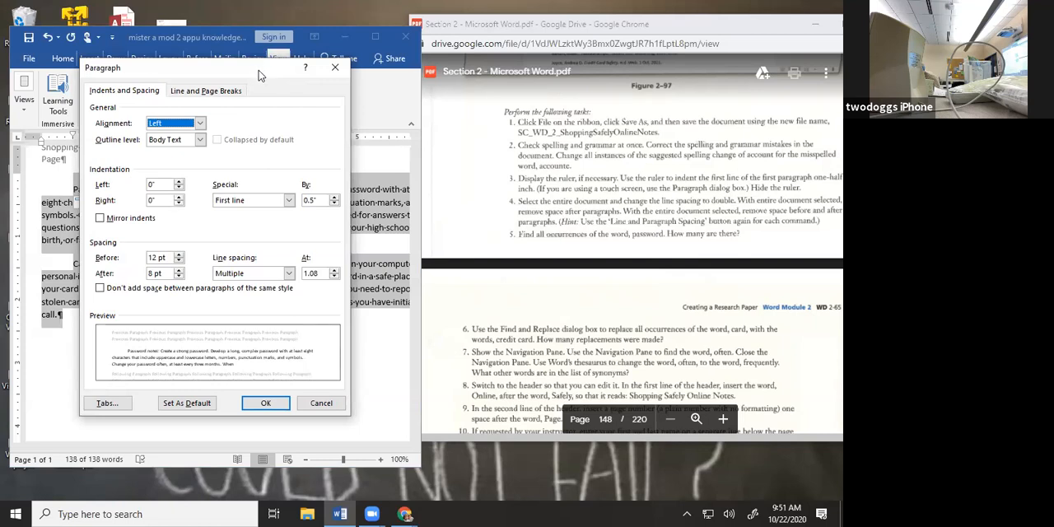
pyautogui.moveTo(258, 75); pyautogui.dragTo(267, 76)
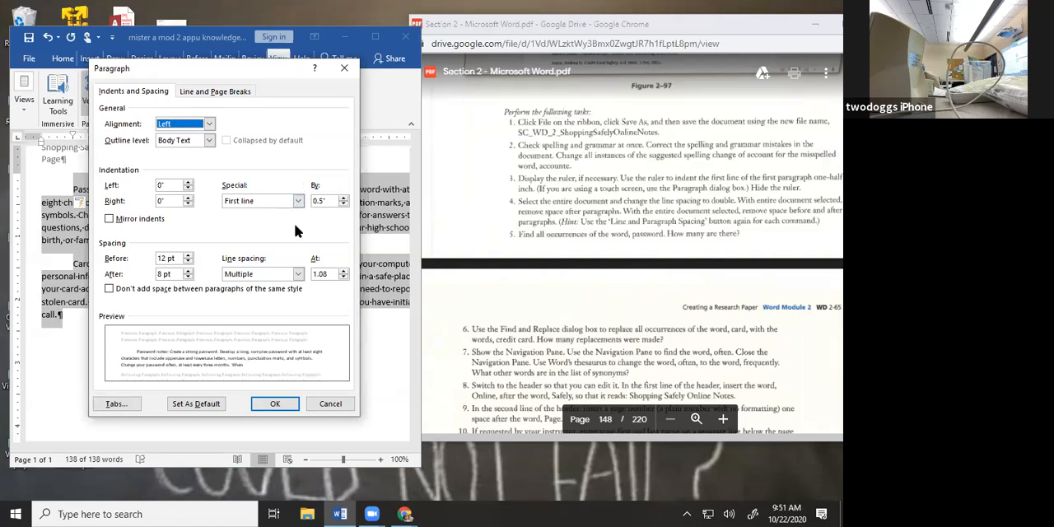
pyautogui.click(298, 275)
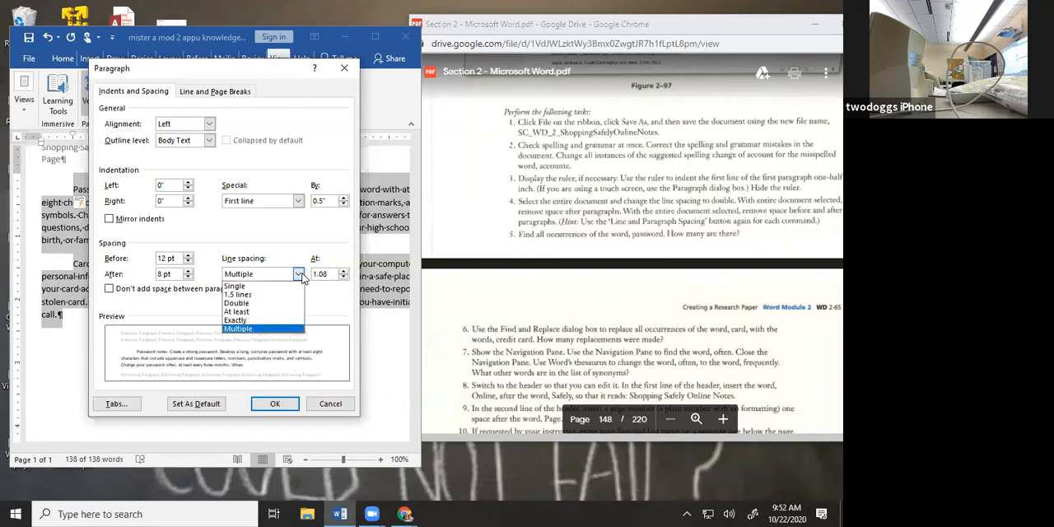
pyautogui.click(289, 303)
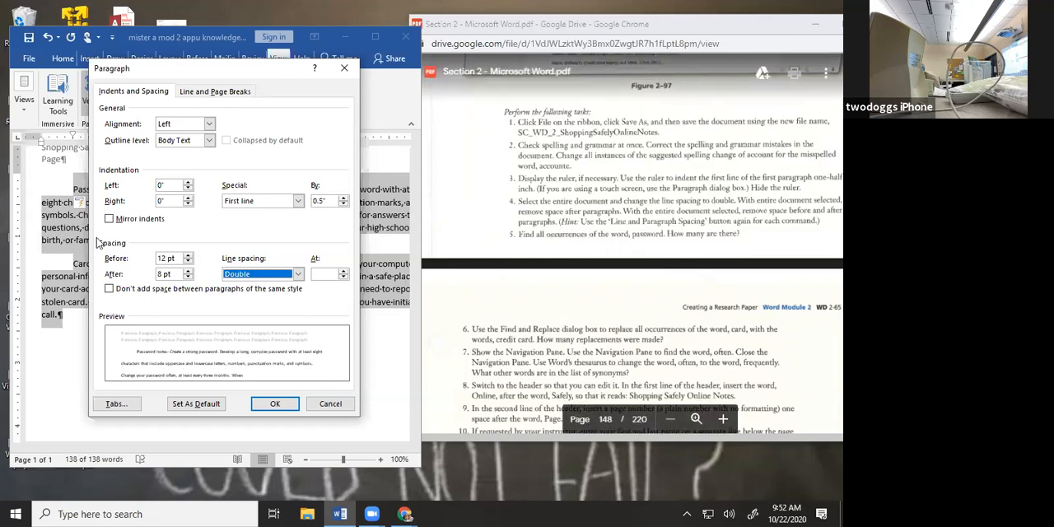
# Set the spacing before and after the selected paragraphs to 0 pt and apply the paragraph settings
pyautogui.click(188, 262)
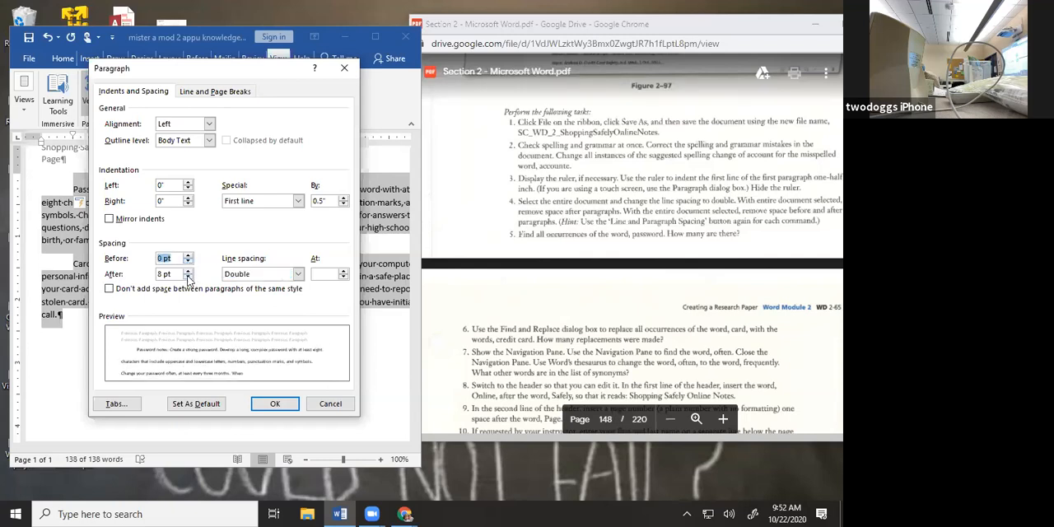
pyautogui.click(187, 278)
pyautogui.click(290, 407)
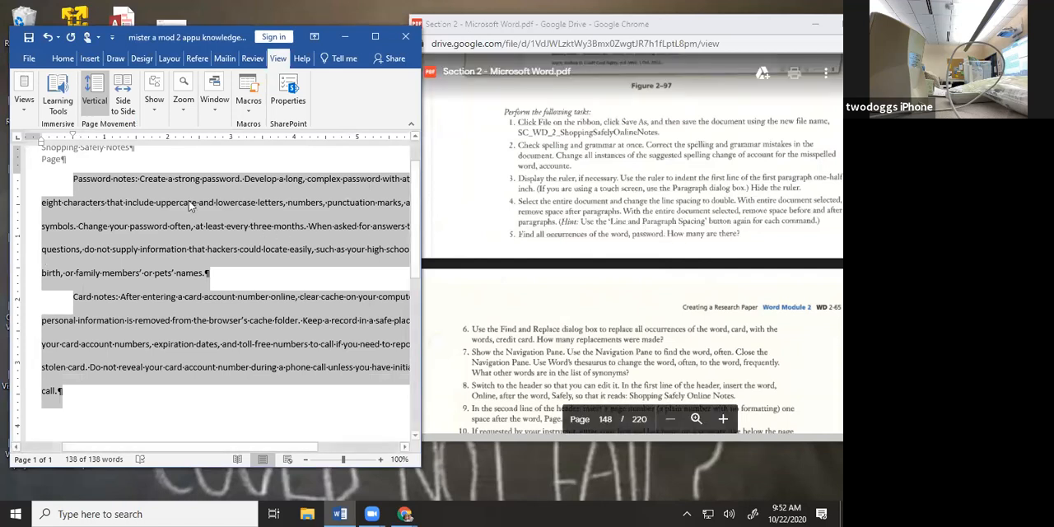
# Open the document text search in the Navigation pane
pyautogui.click(372, 37)
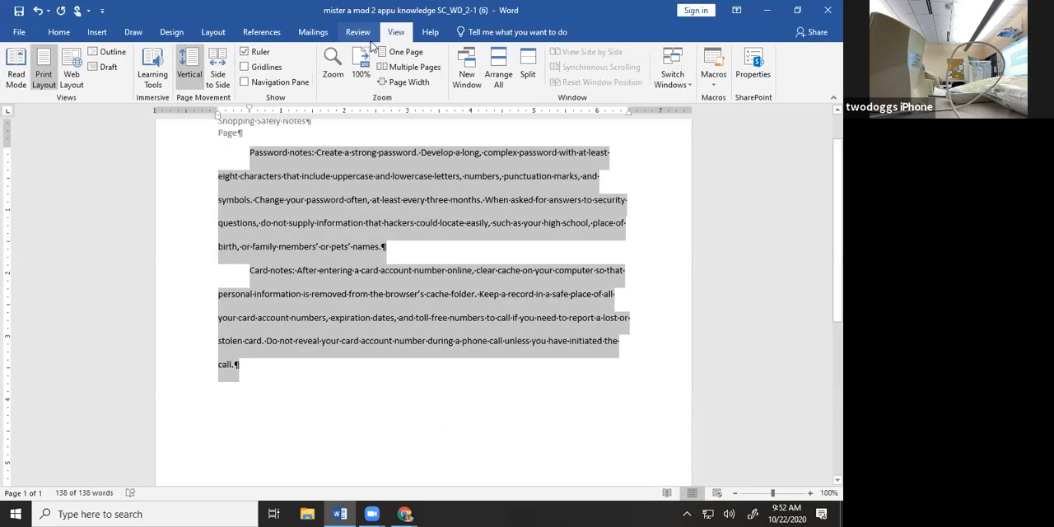
pyautogui.click(56, 33)
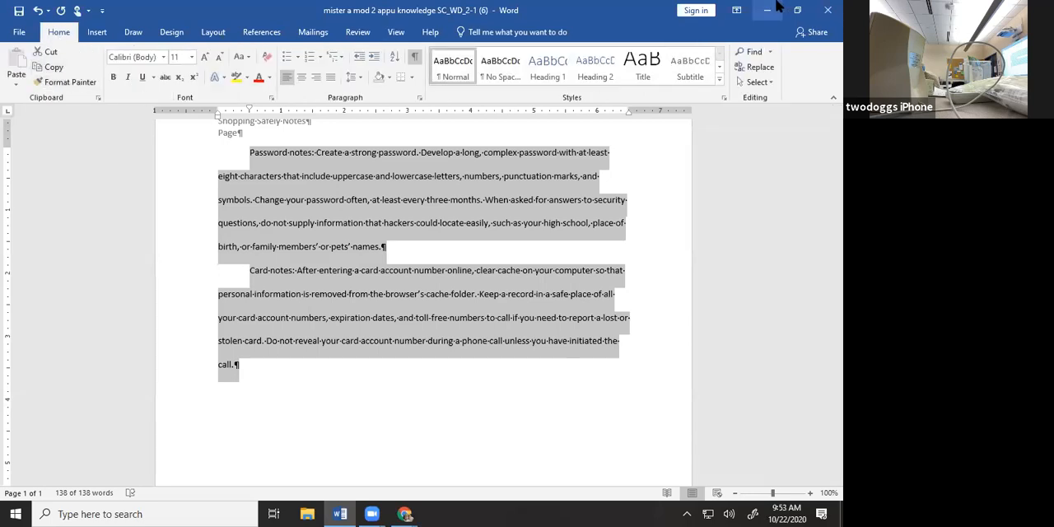
pyautogui.click(755, 52)
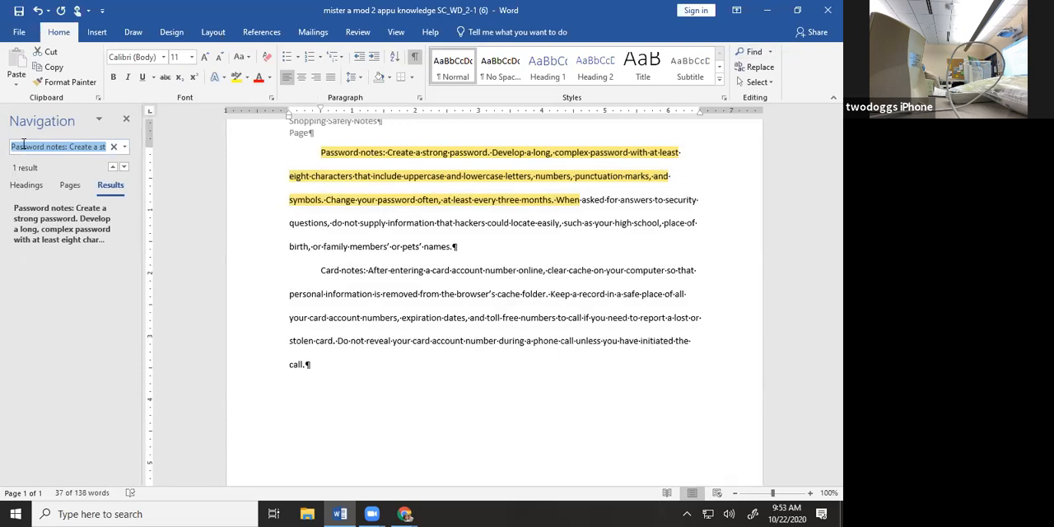
# Undo the paragraph spacing change and reapply it to both paragraphs
pyautogui.click(293, 295)
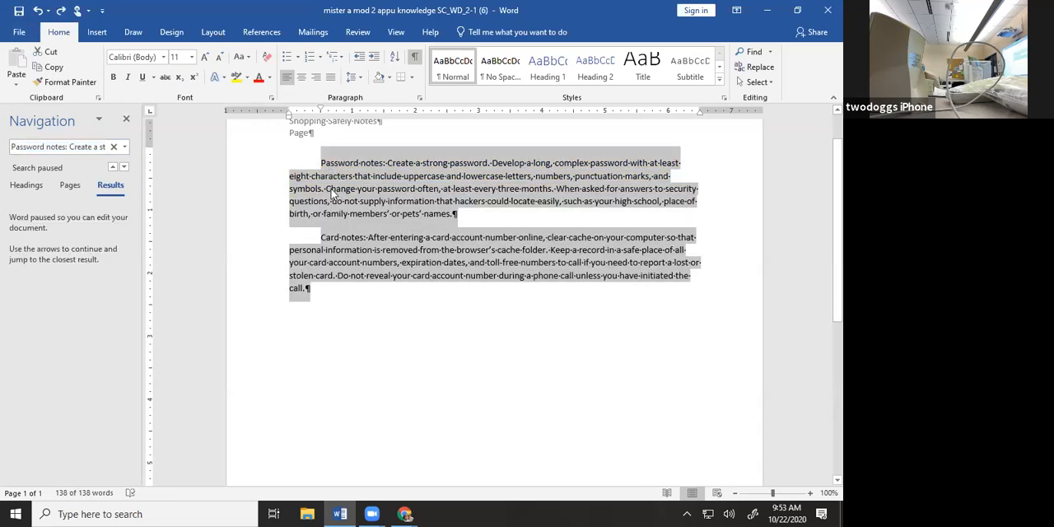
pyautogui.hotkey('ctrl', '2')
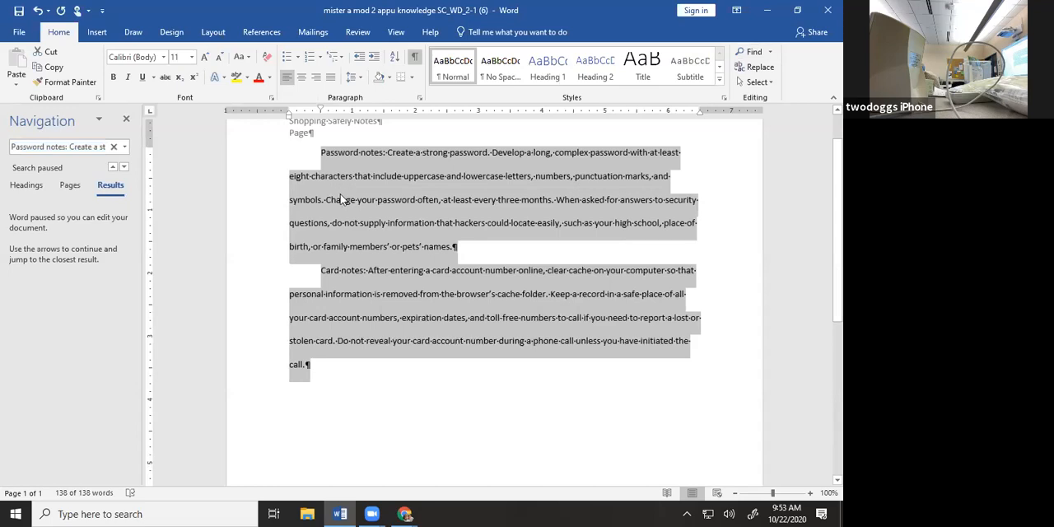
pyautogui.click(345, 203)
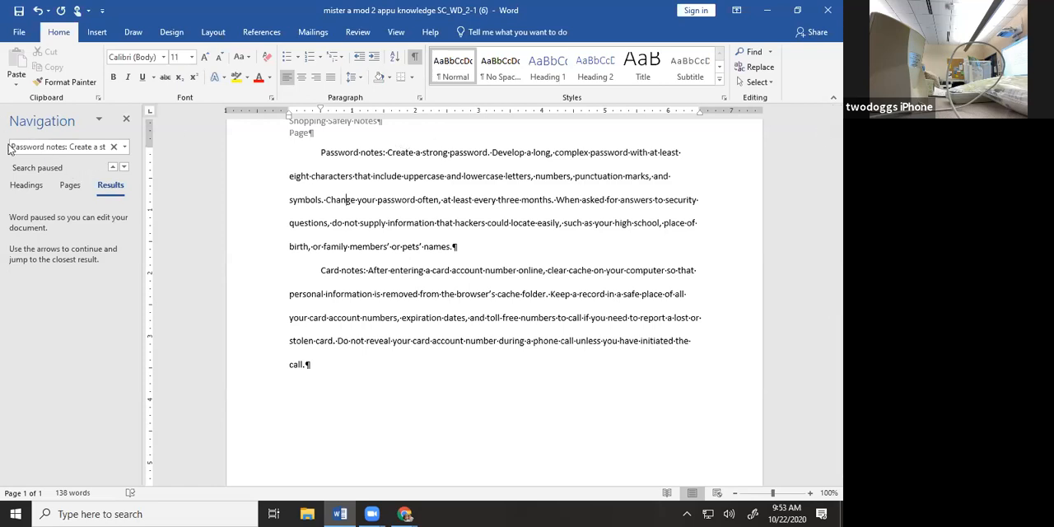
# Clear the old search text and find all occurrences of the word "password" in the document
pyautogui.moveTo(16, 144); pyautogui.dragTo(315, 171)
pyautogui.press('BackSpace')
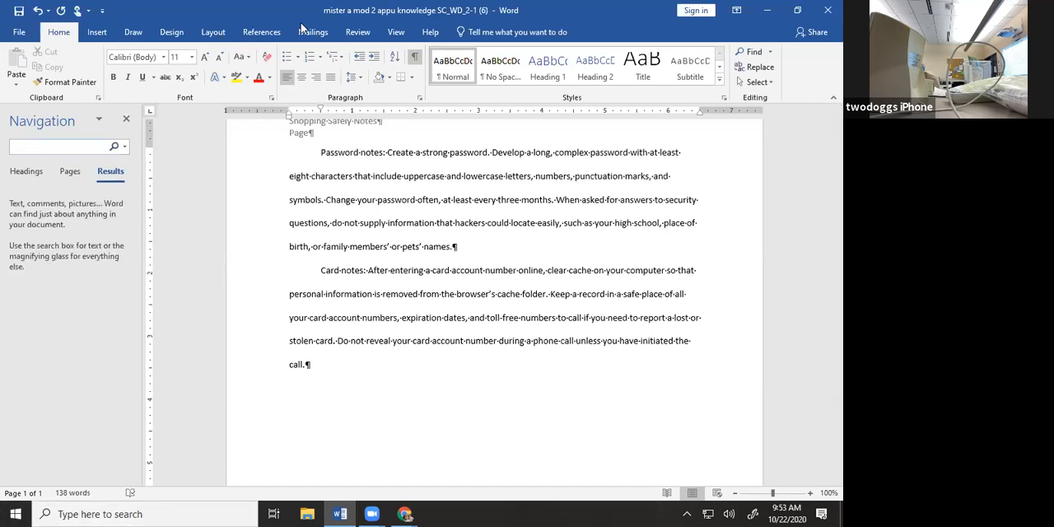
pyautogui.write('password')
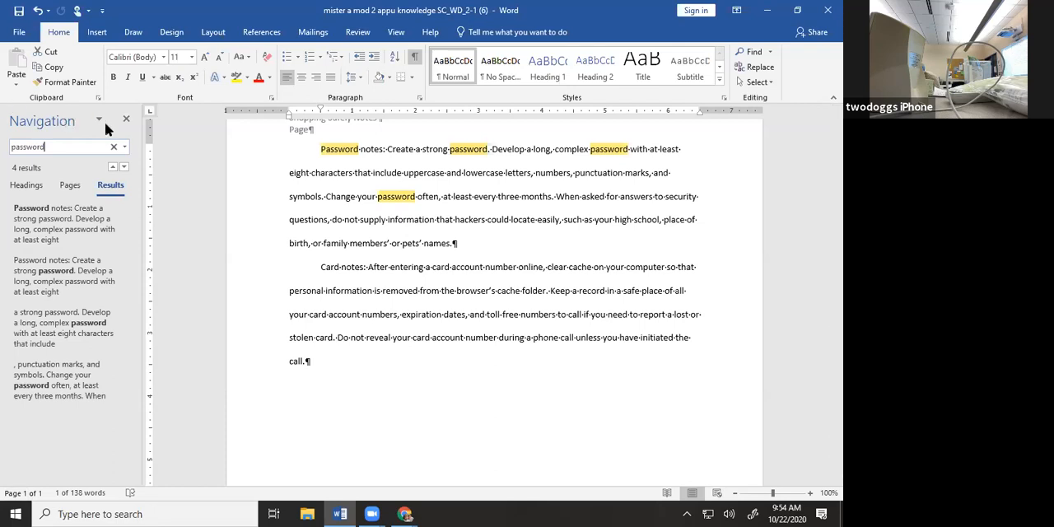
# Close the Navigation pane, reopen the "password" search results and consult the assignment tasks in the PDF
pyautogui.click(126, 120)
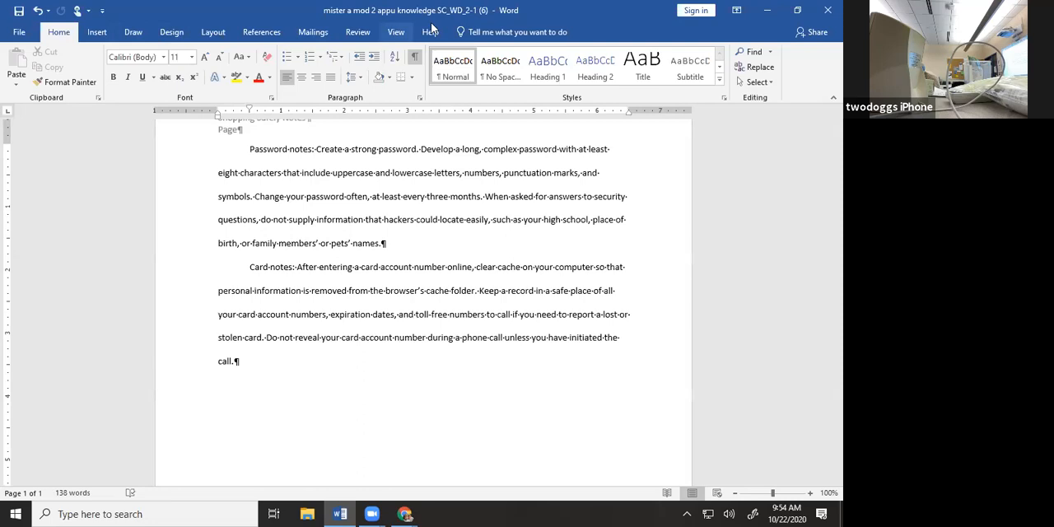
pyautogui.click(756, 52)
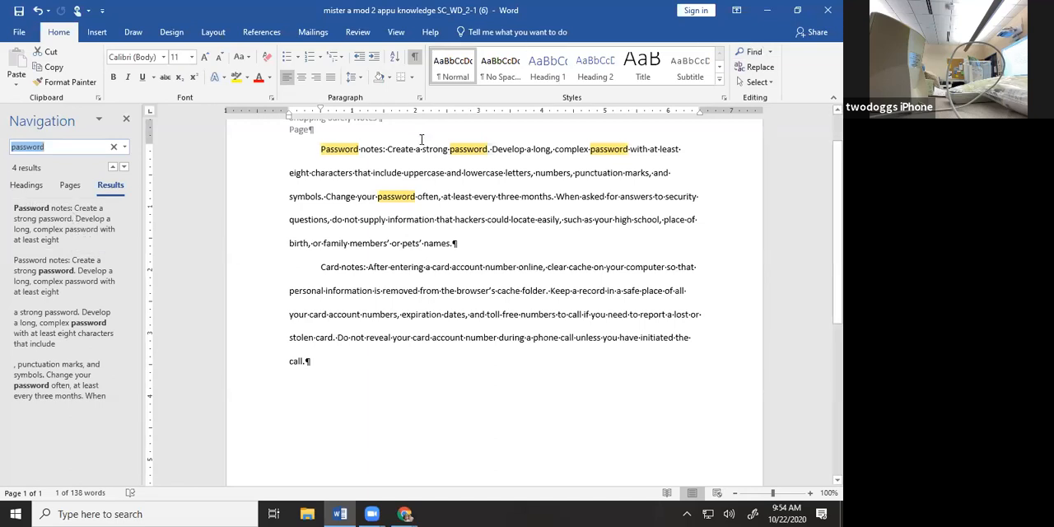
pyautogui.click(803, 16)
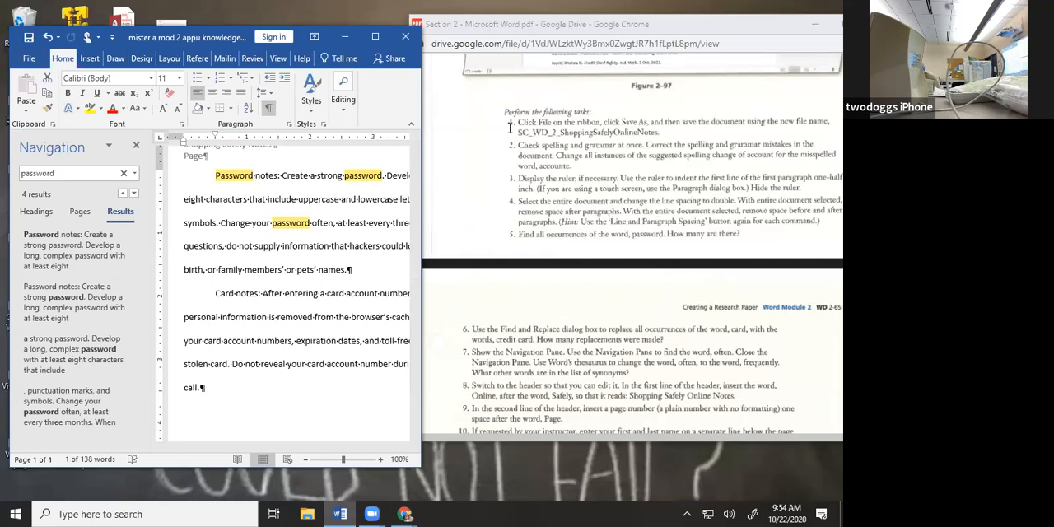
pyautogui.click(372, 38)
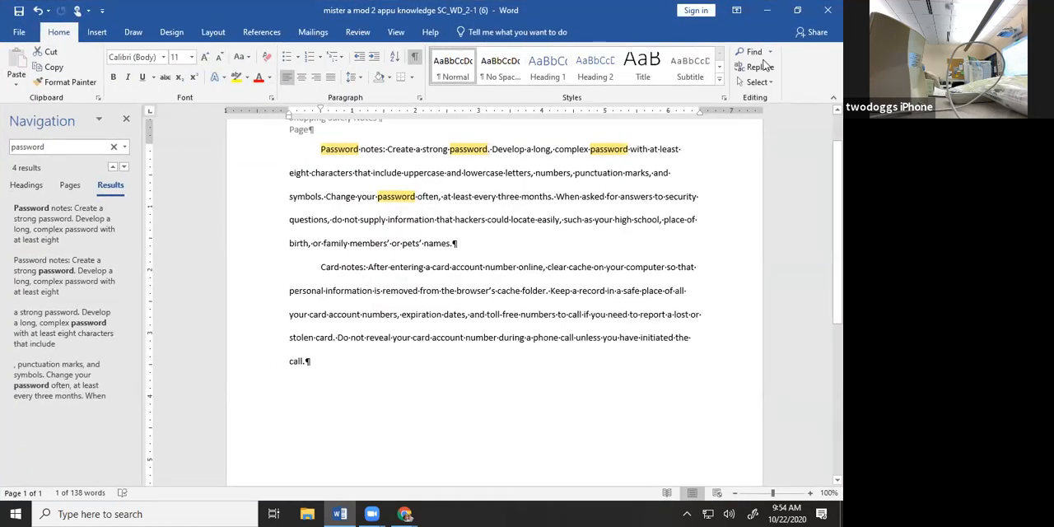
pyautogui.click(763, 52)
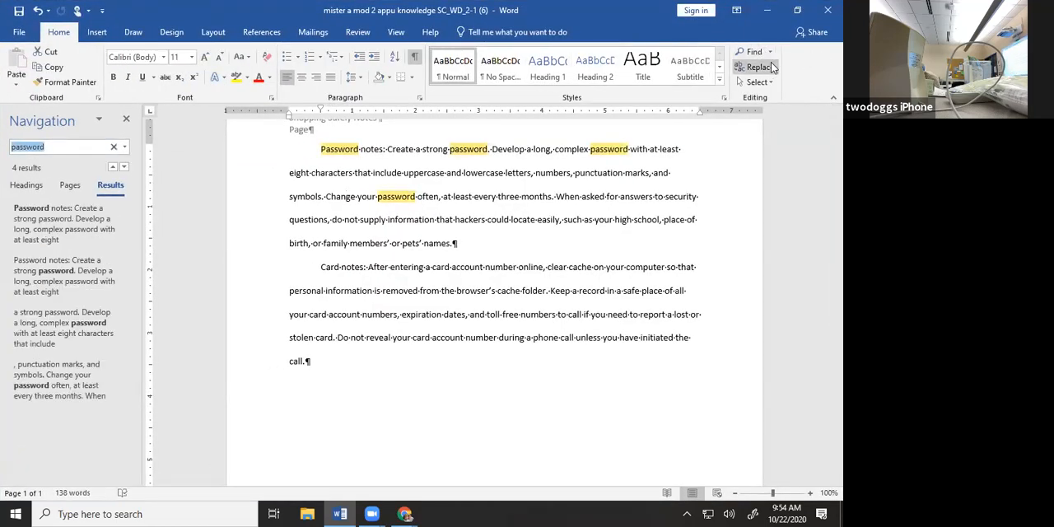
# Replace all occurrences of "card" with "credit card" throughout the document and close Find and Replace
pyautogui.click(758, 67)
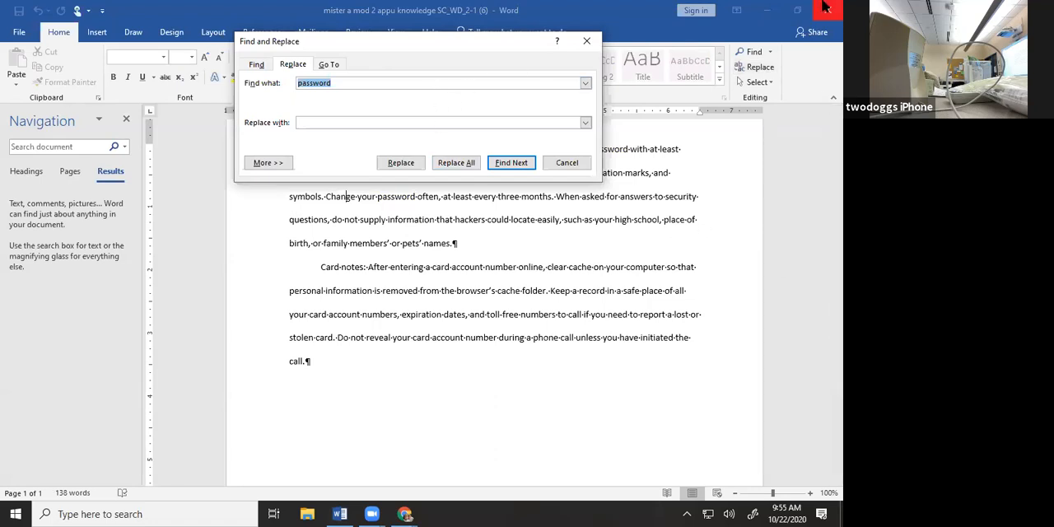
pyautogui.write('card')
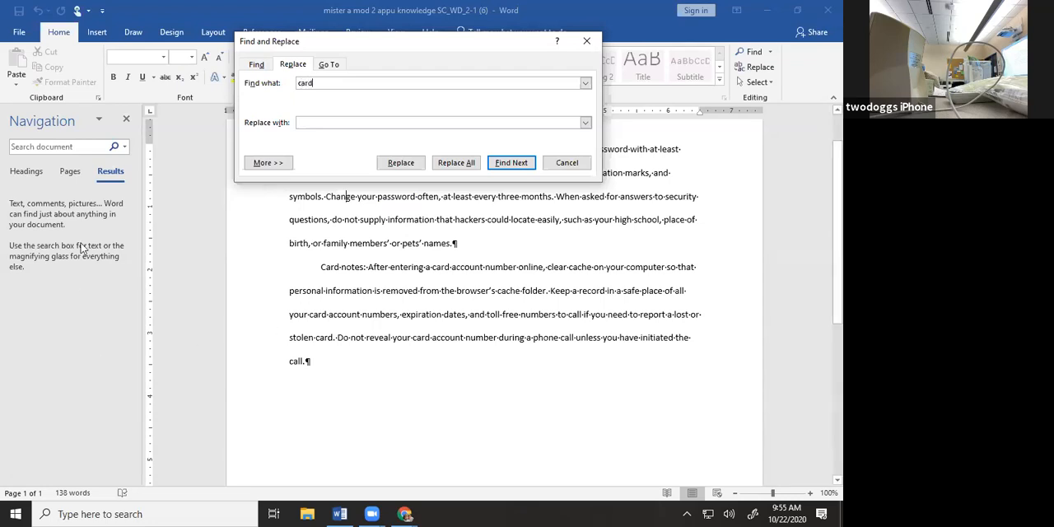
pyautogui.click(319, 122)
pyautogui.write('credit')
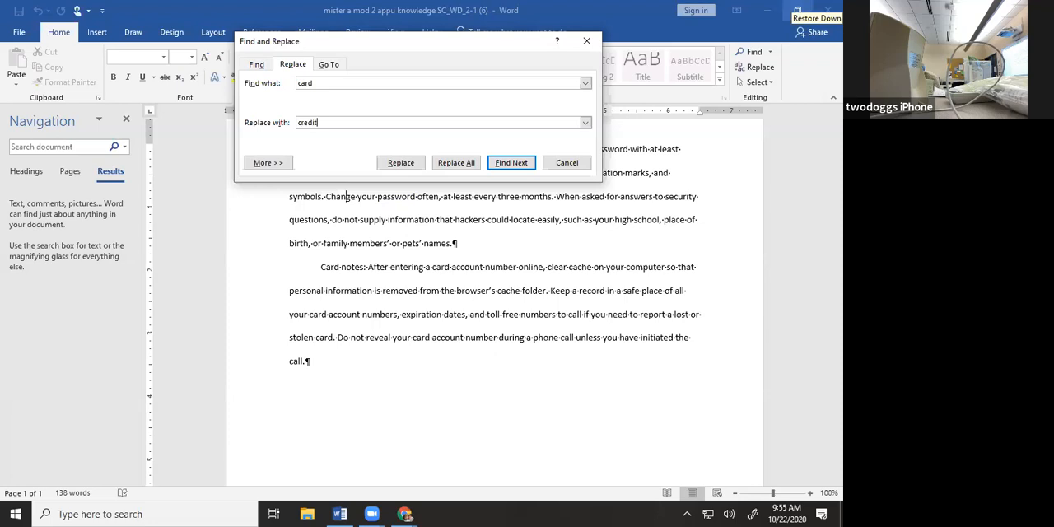
pyautogui.write(' card')
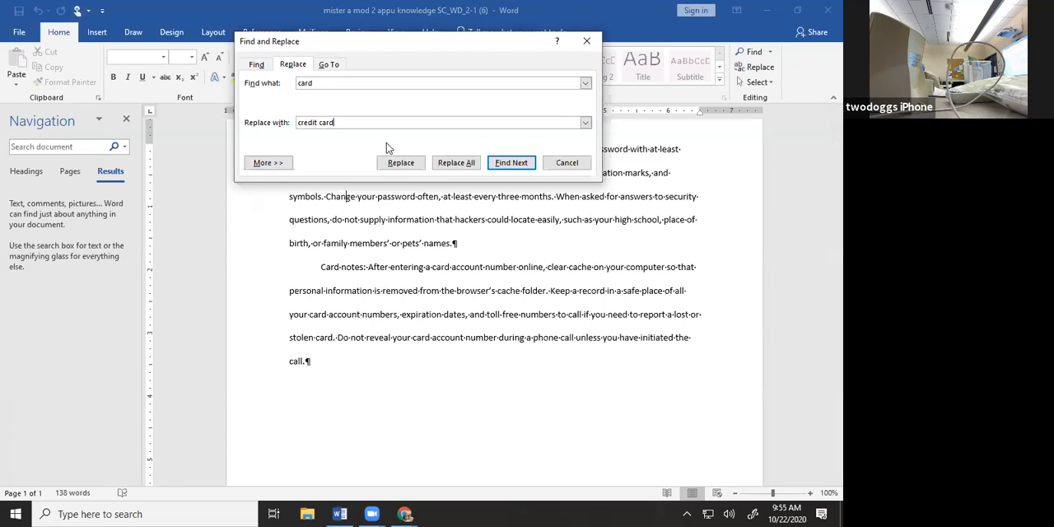
pyautogui.click(468, 164)
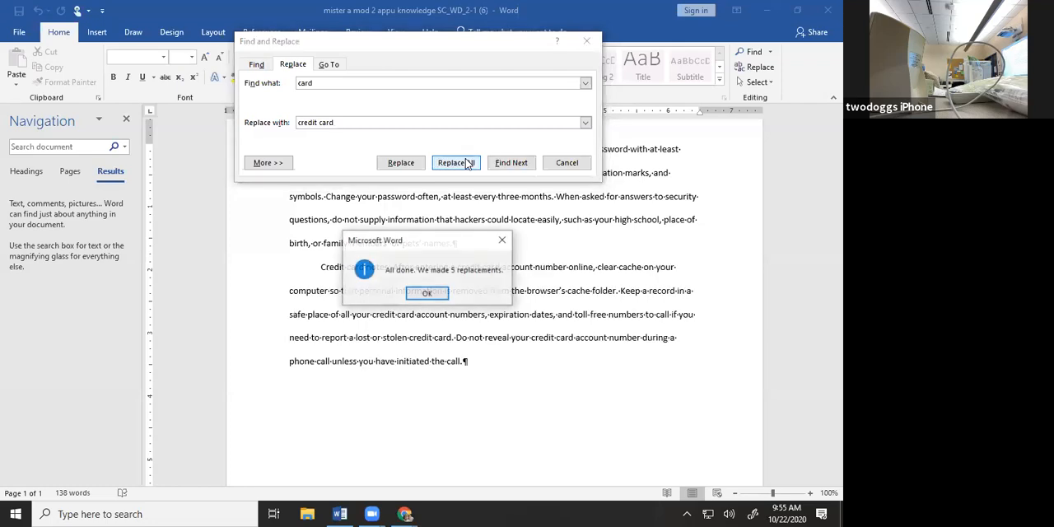
pyautogui.click(428, 294)
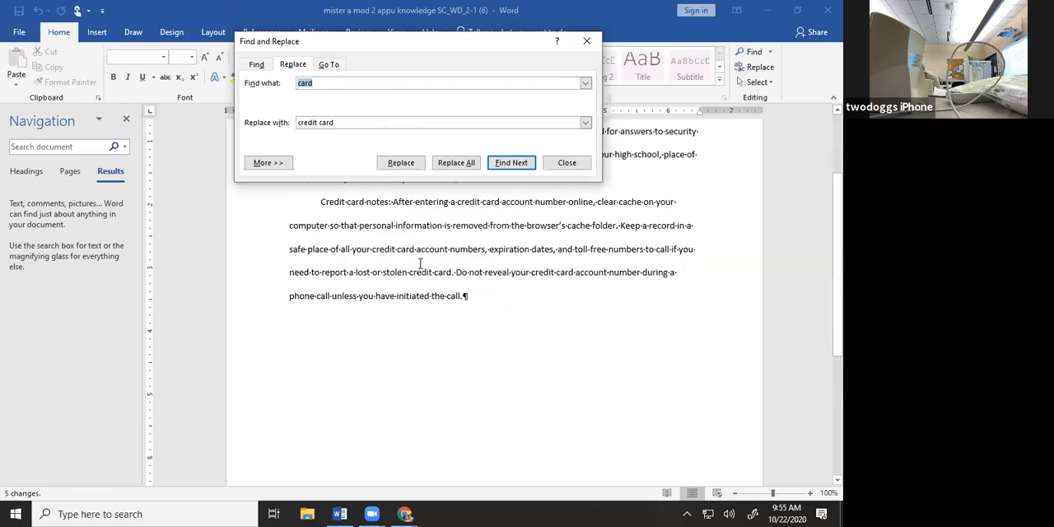
pyautogui.click(567, 163)
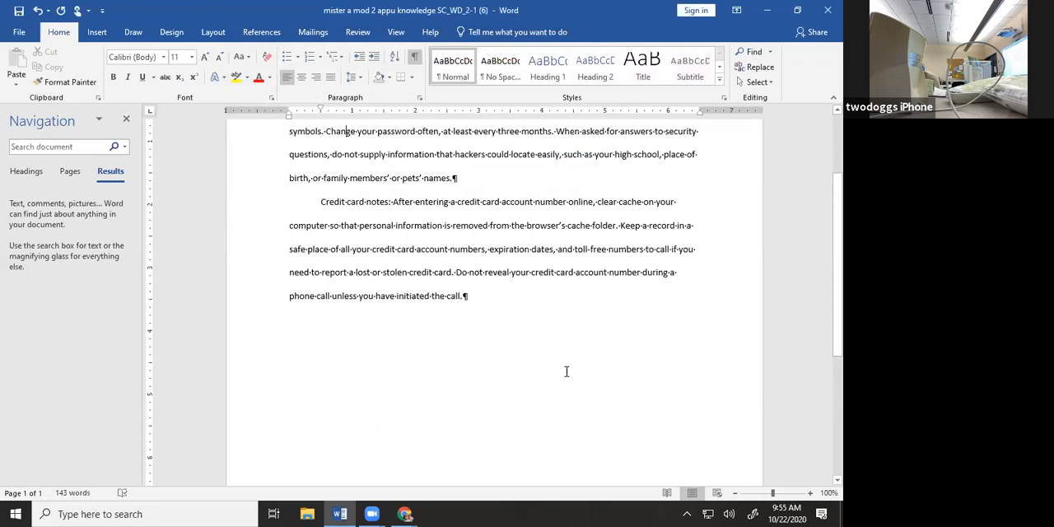
# Look over the revised Credit card notes paragraph and bring the assignment PDF back into view beside the document
pyautogui.scroll(-1, 566, 372)
pyautogui.scroll(2, 567, 375)
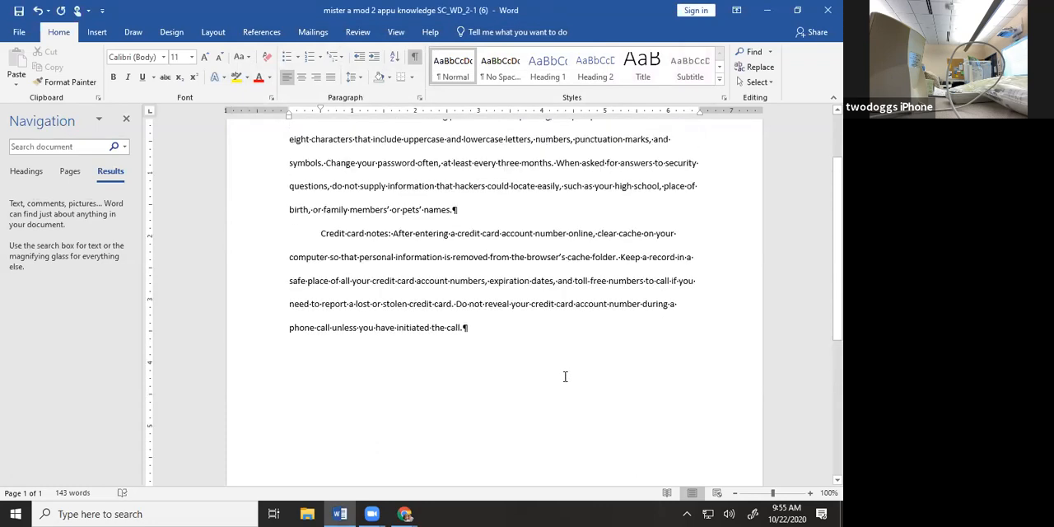
pyautogui.click(797, 11)
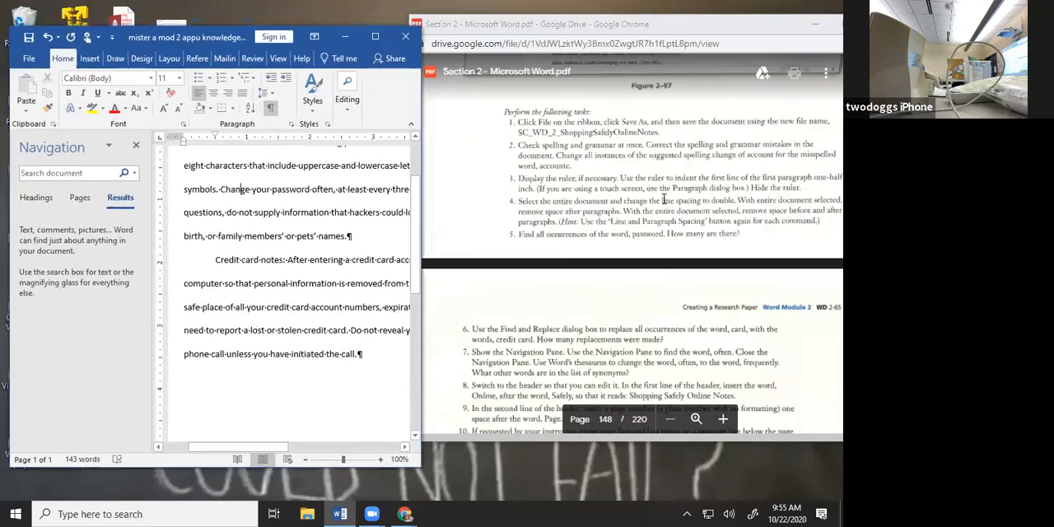
# Close and reshow the Navigation pane, and use it to find the word "often" in the document
pyautogui.scroll(-2, 618, 244)
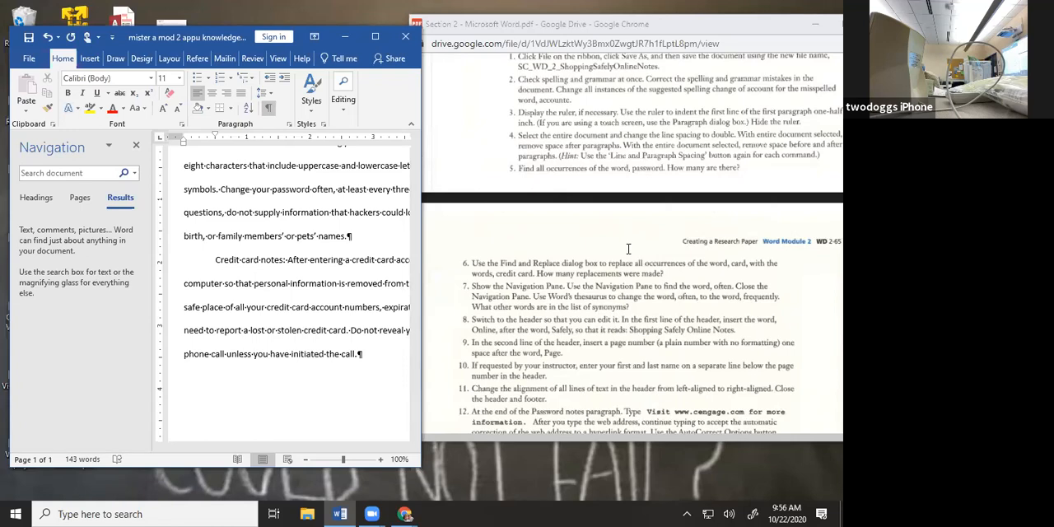
pyautogui.click(137, 145)
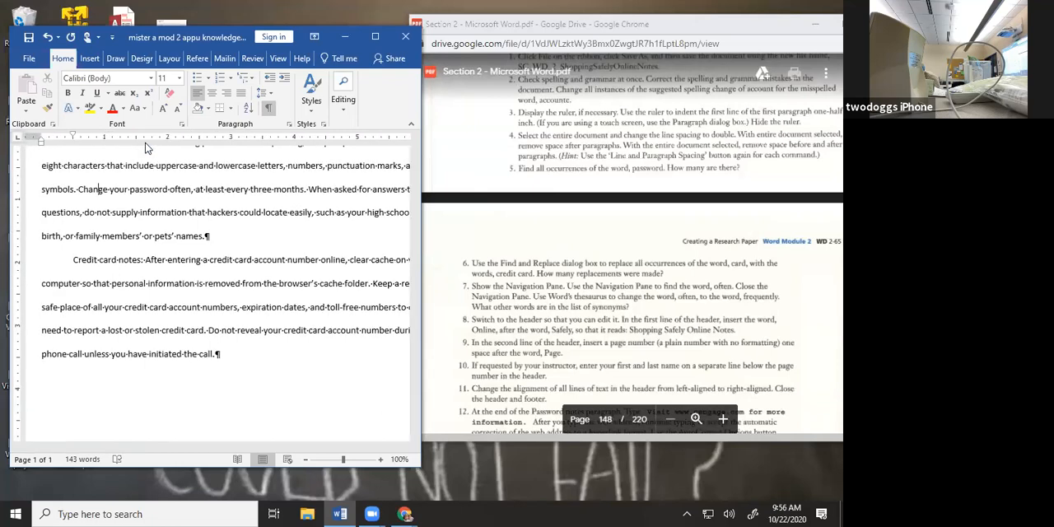
pyautogui.click(279, 59)
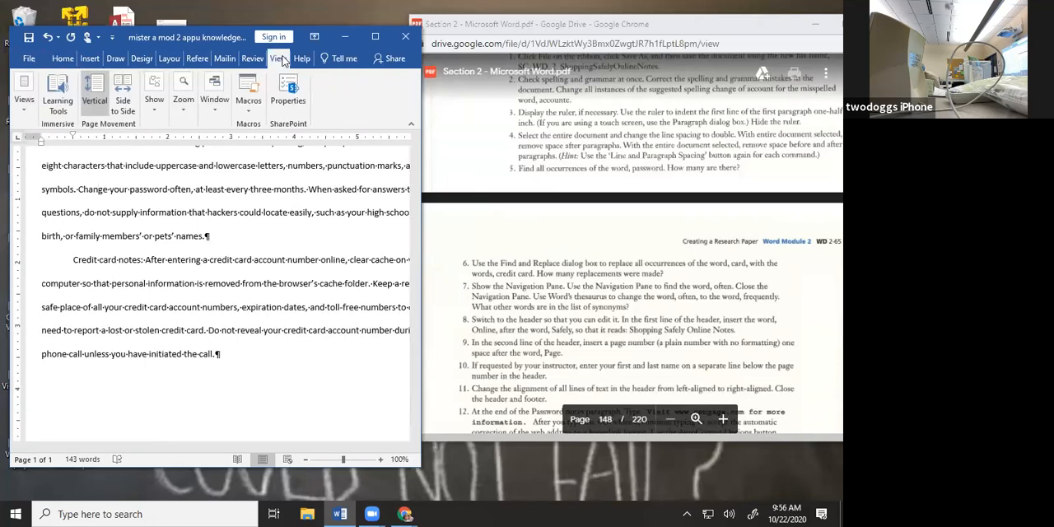
pyautogui.click(149, 105)
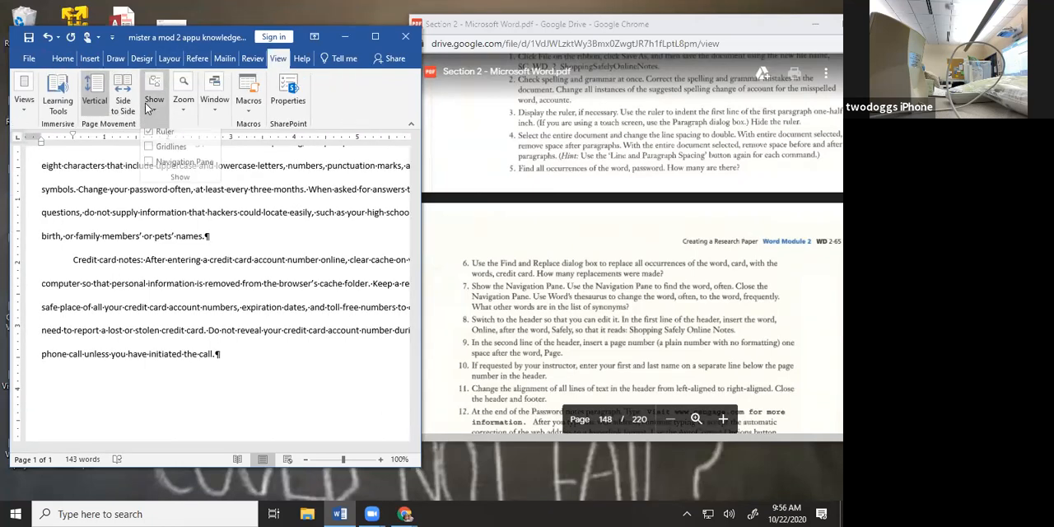
pyautogui.click(146, 165)
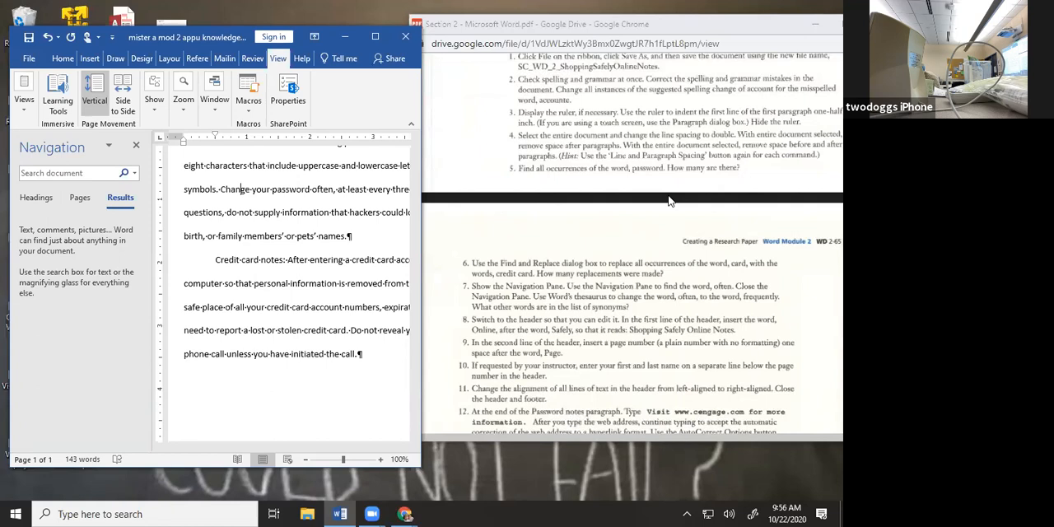
pyautogui.click(44, 174)
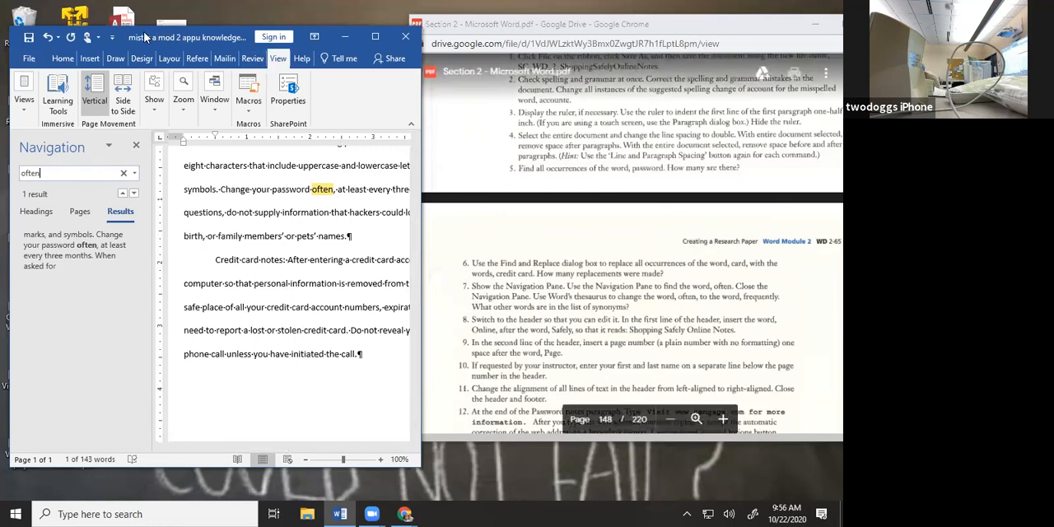
# Open the Thesaurus for the found word "often" in the Password notes paragraph
pyautogui.click(66, 61)
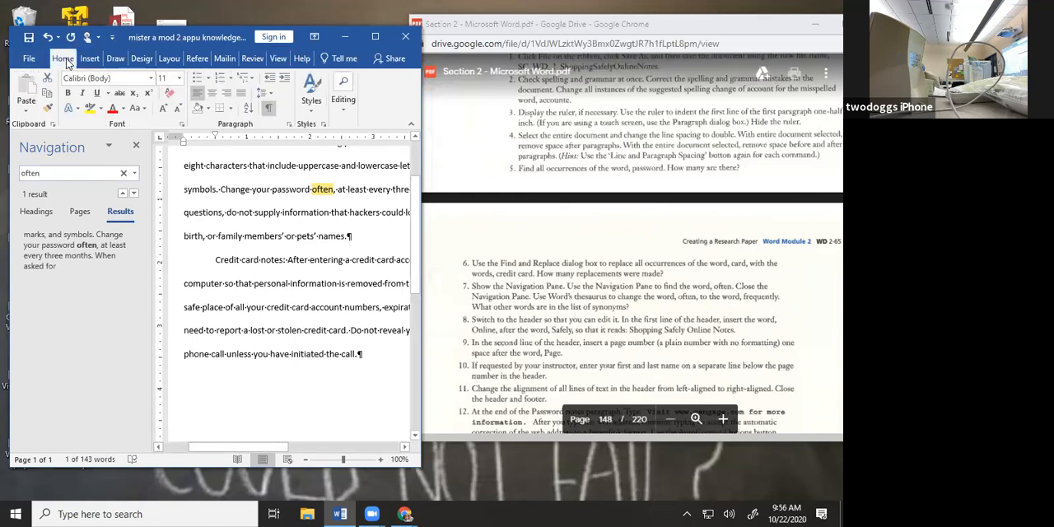
pyautogui.click(254, 60)
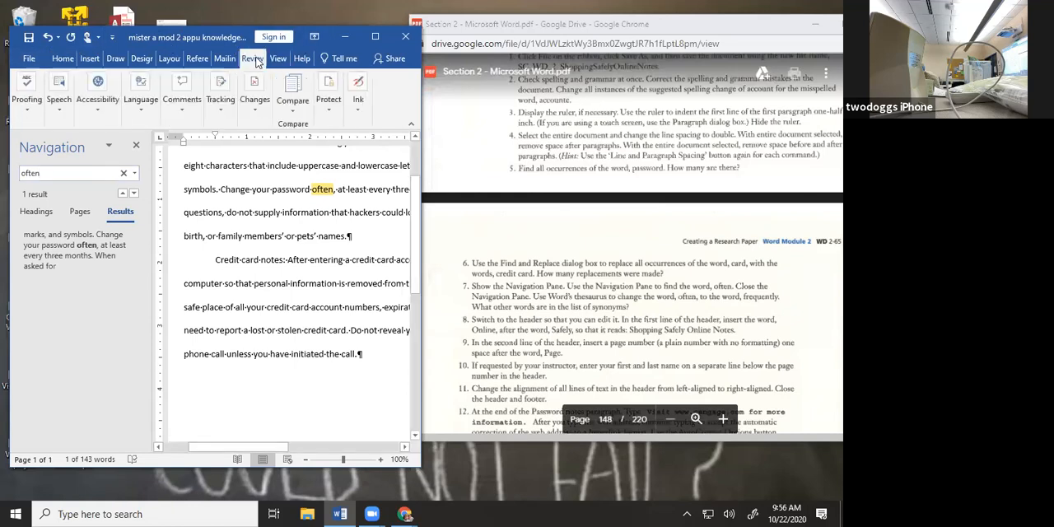
pyautogui.click(24, 113)
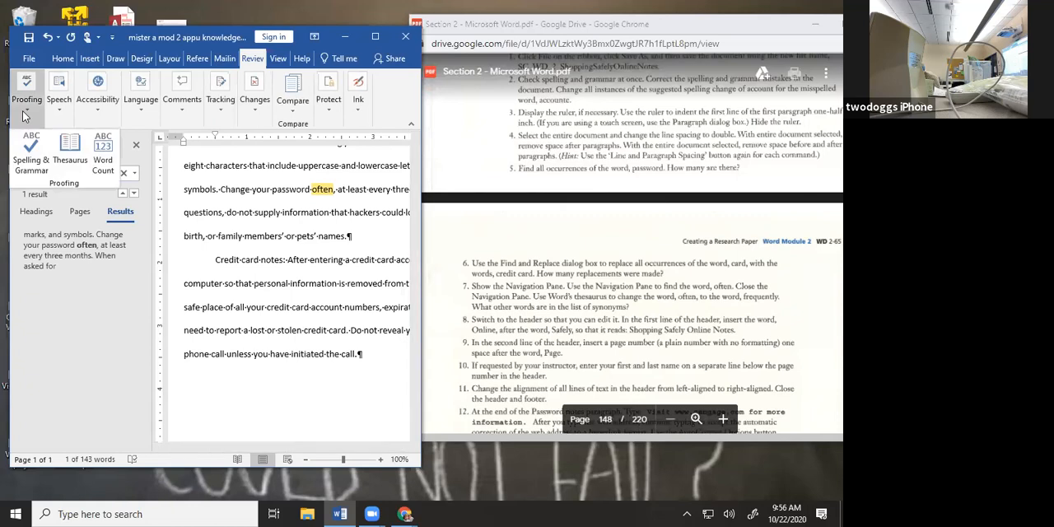
pyautogui.click(67, 145)
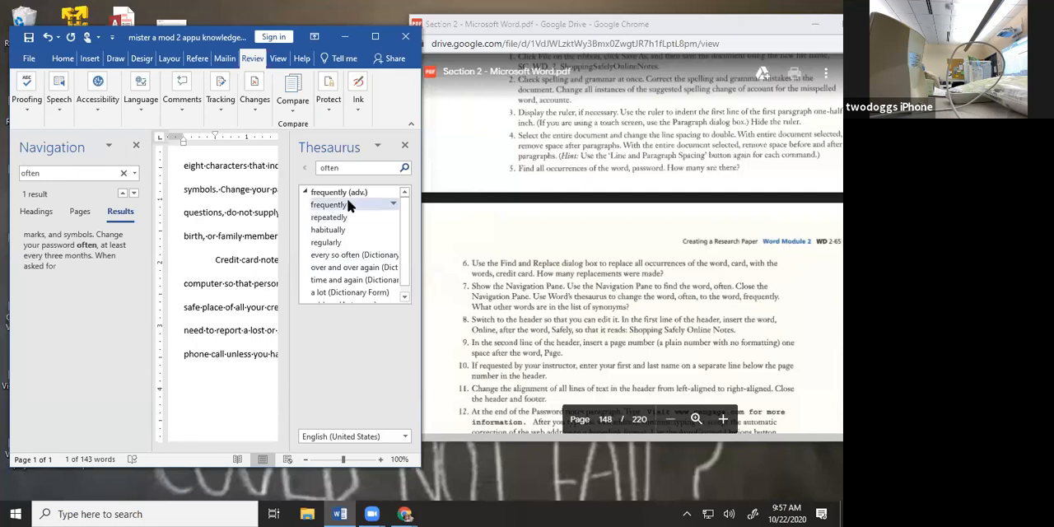
# Look up "frequently" in the Thesaurus and widen the document window to view the highlighted "often" in its paragraph
pyautogui.click(393, 206)
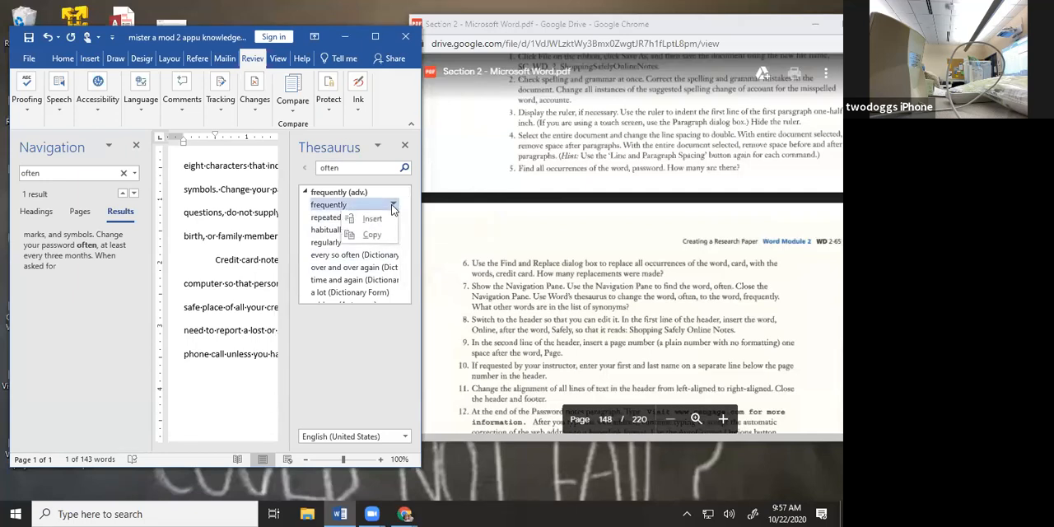
pyautogui.doubleClick(337, 212)
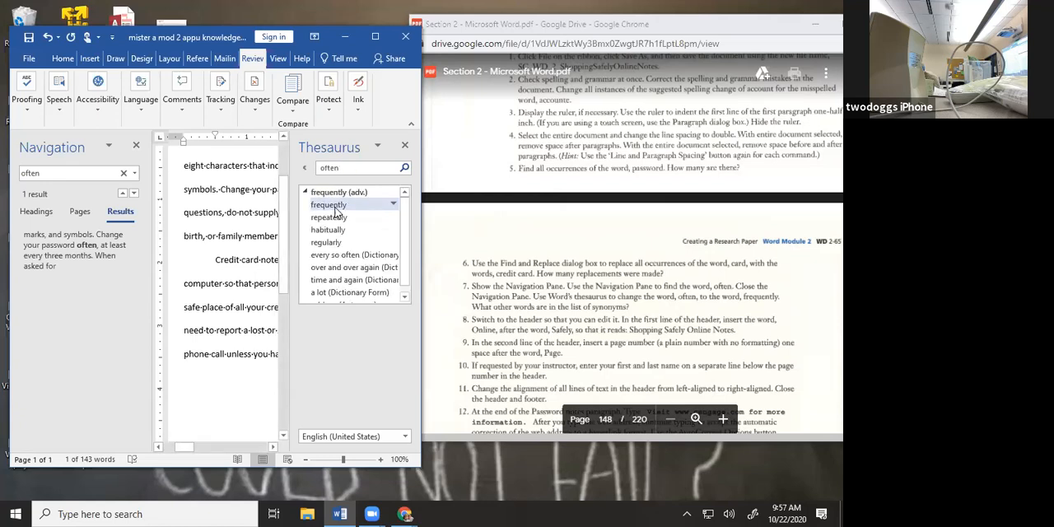
pyautogui.click(334, 207)
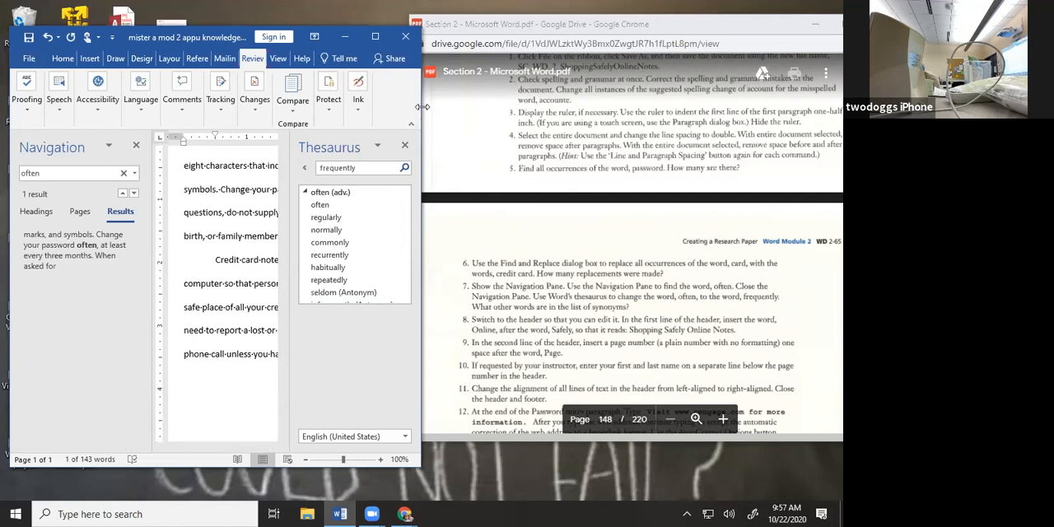
pyautogui.moveTo(422, 108); pyautogui.dragTo(744, 107)
pyautogui.scroll(-2, 607, 370)
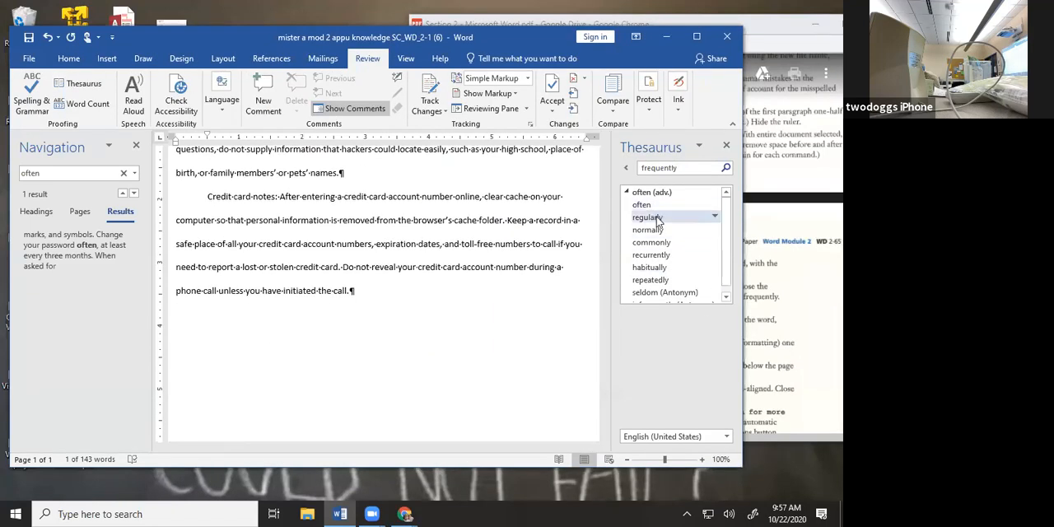
pyautogui.scroll(2, 291, 257)
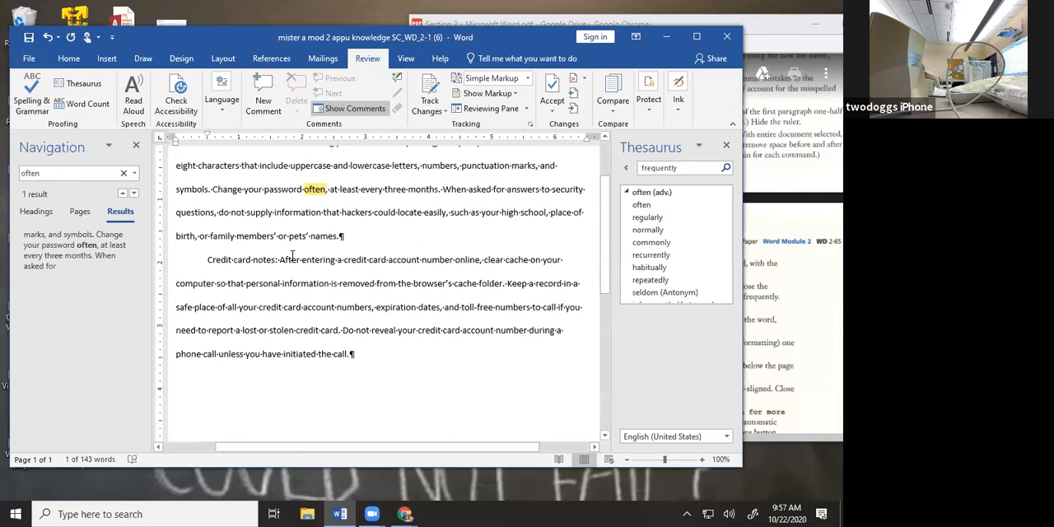
pyautogui.scroll(1, 292, 257)
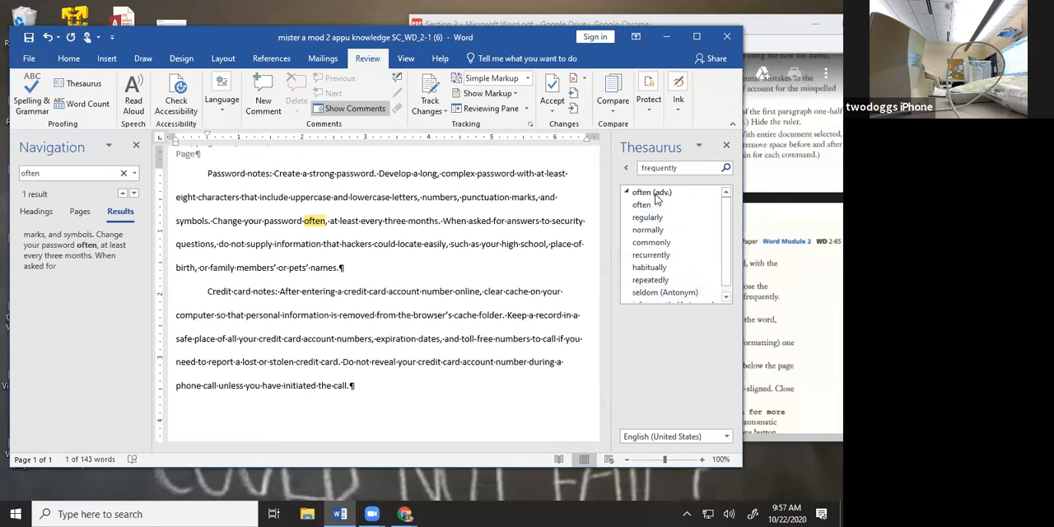
# Return to the synonyms of "often" and insert "frequently" in its place in the Password notes paragraph
pyautogui.click(688, 173)
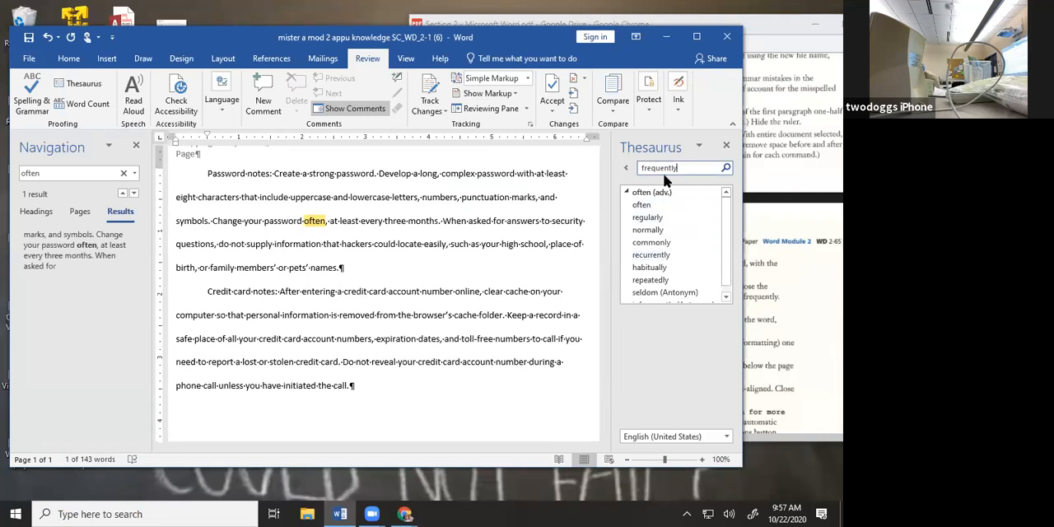
pyautogui.click(628, 170)
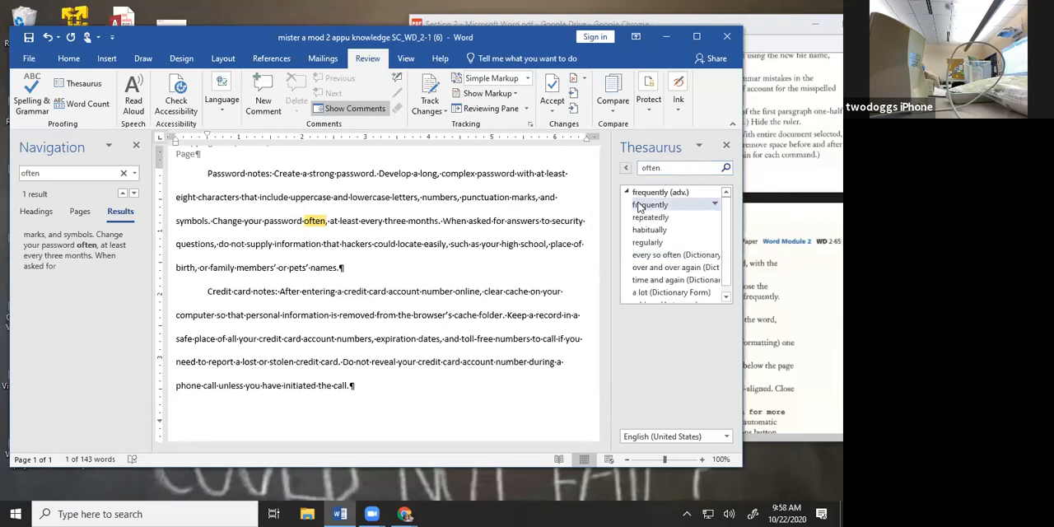
pyautogui.click(695, 209)
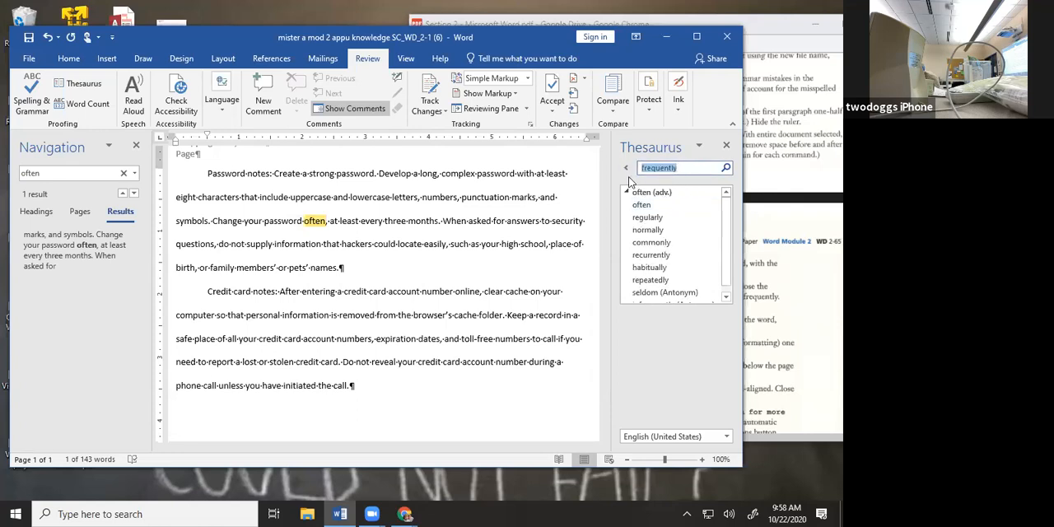
pyautogui.click(626, 168)
pyautogui.click(715, 206)
pyautogui.click(713, 219)
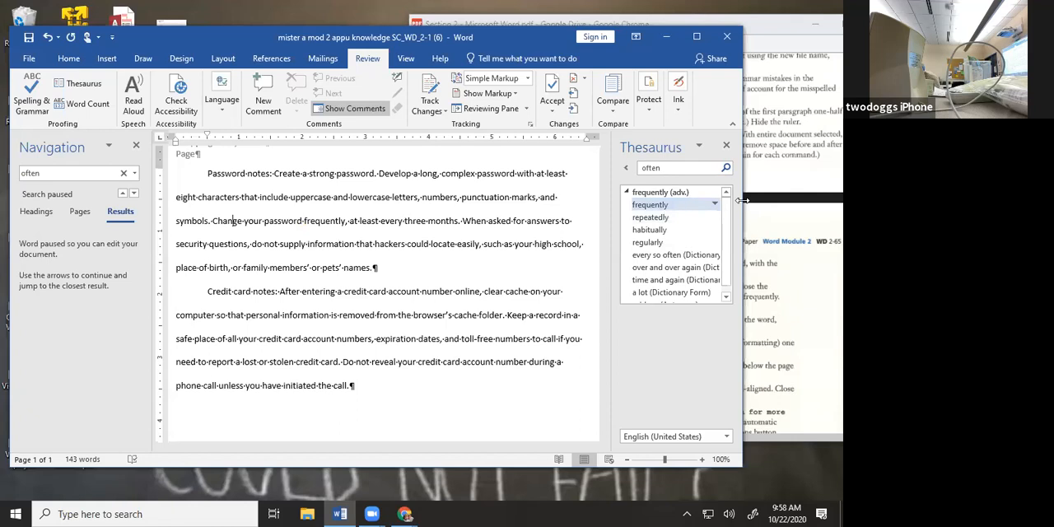
# Browse the Thesaurus entries for "frequently", "repeatedly" and "often", and return to the document text
pyautogui.click(649, 205)
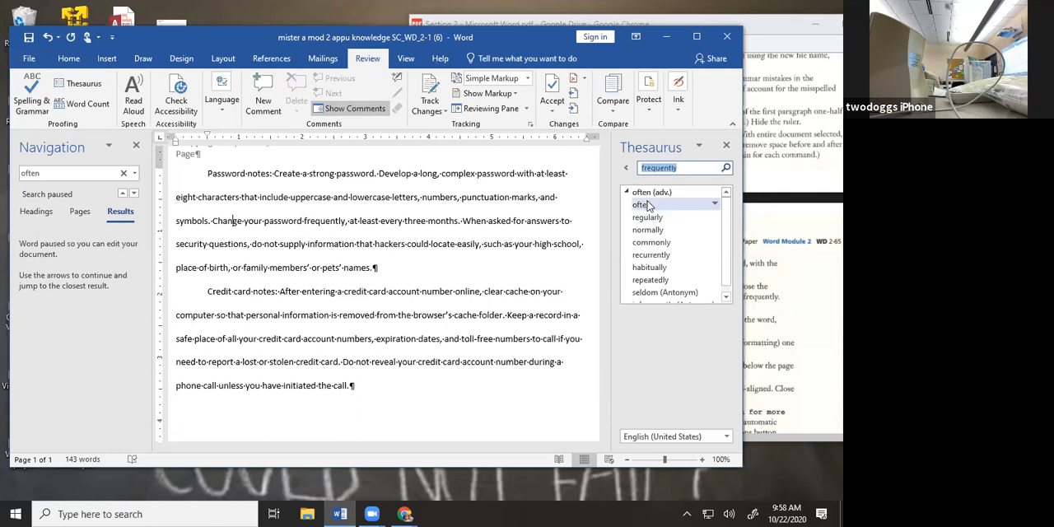
pyautogui.click(627, 170)
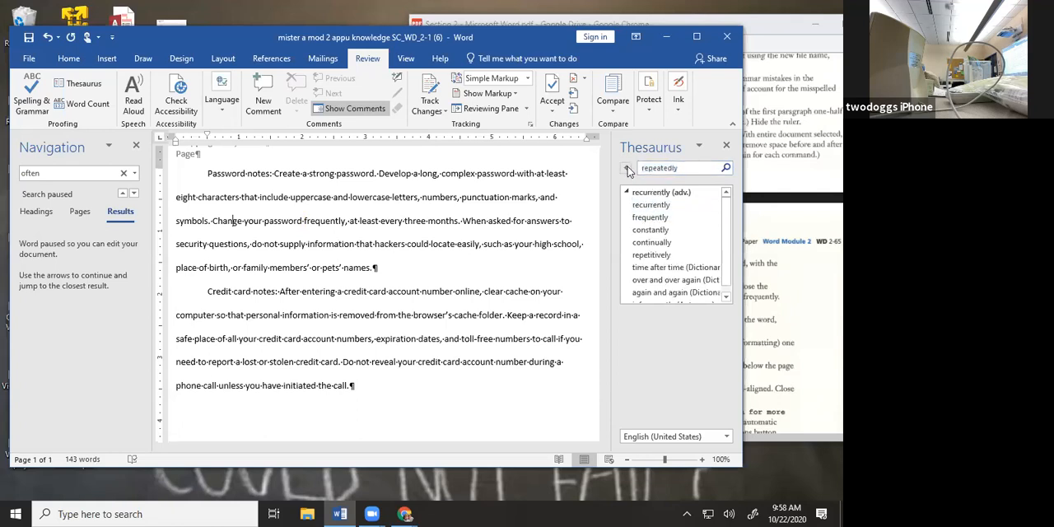
pyautogui.click(628, 170)
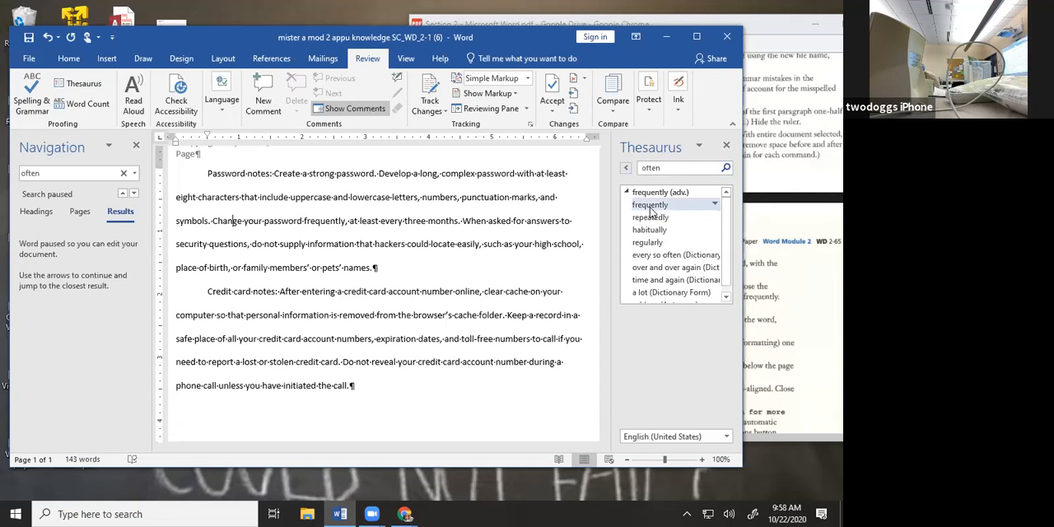
pyautogui.click(650, 208)
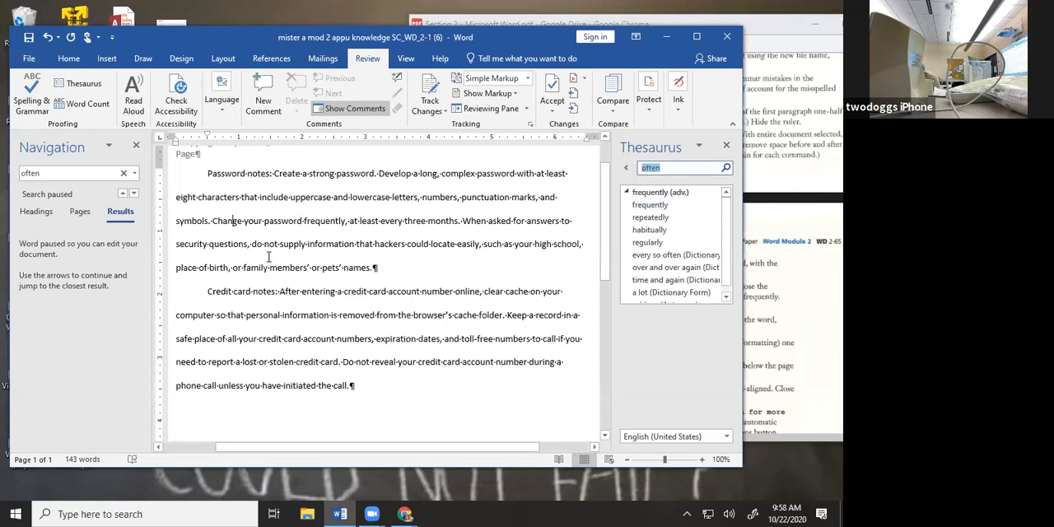
pyautogui.click(244, 265)
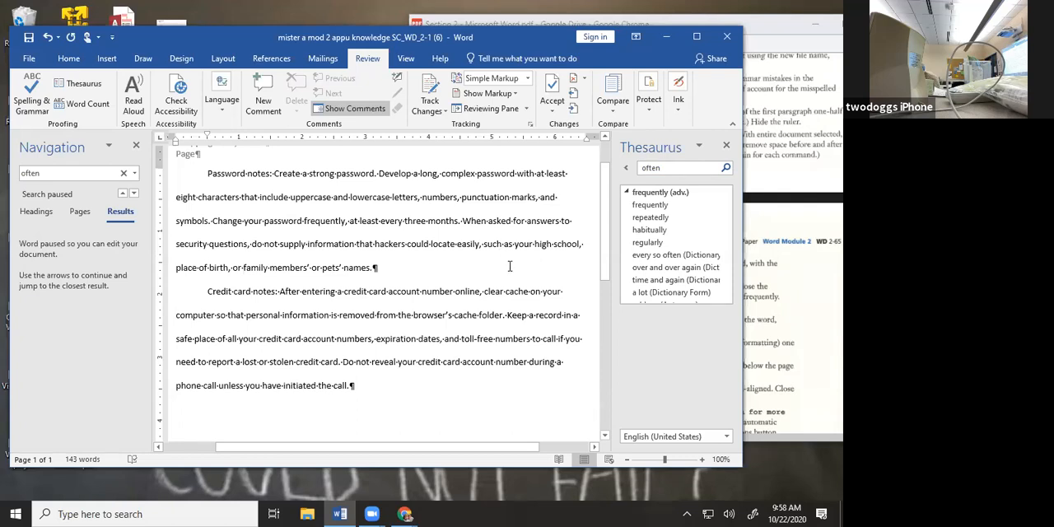
# Narrow the document window beside the assignment PDF and close the Thesaurus and Navigation panes
pyautogui.scroll(-1, 523, 293)
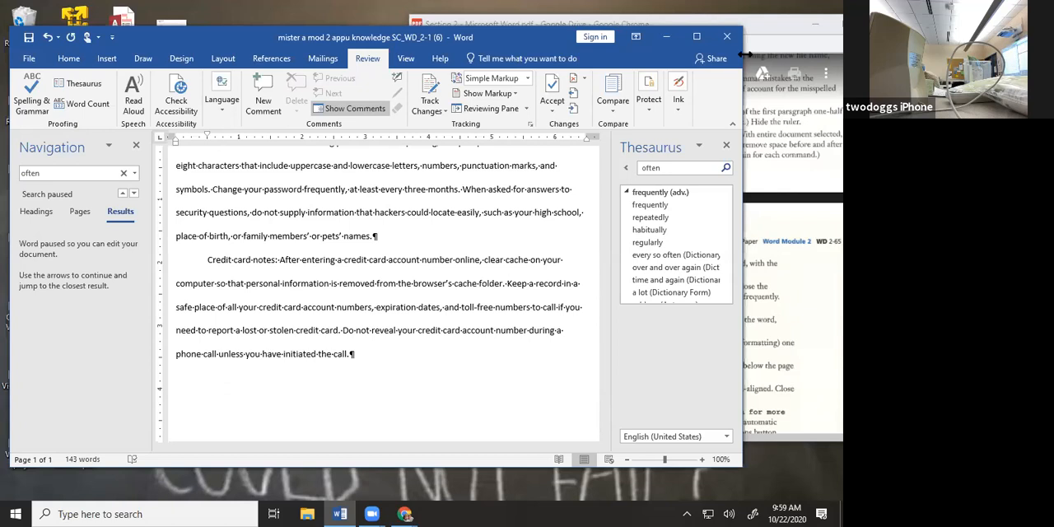
pyautogui.moveTo(744, 53); pyautogui.dragTo(412, 124)
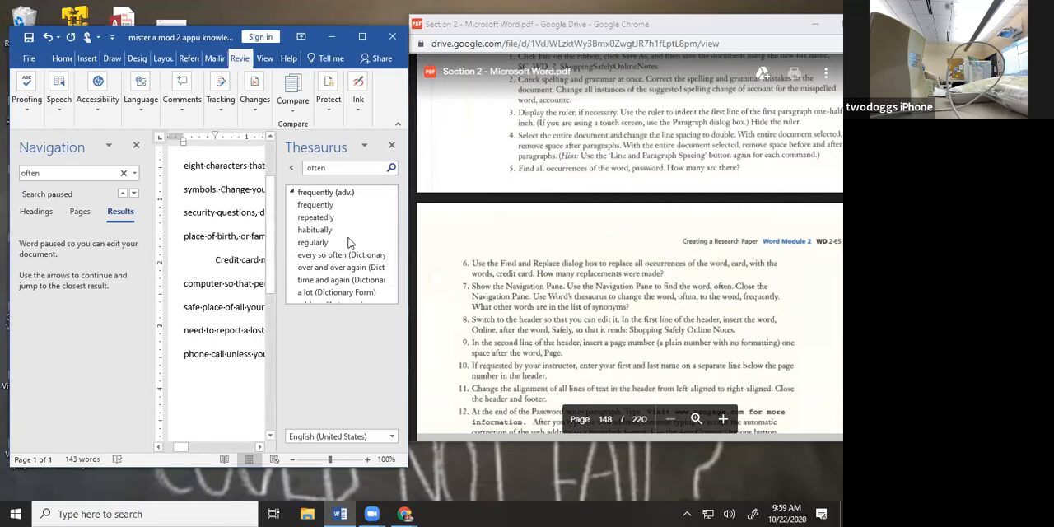
pyautogui.click(394, 146)
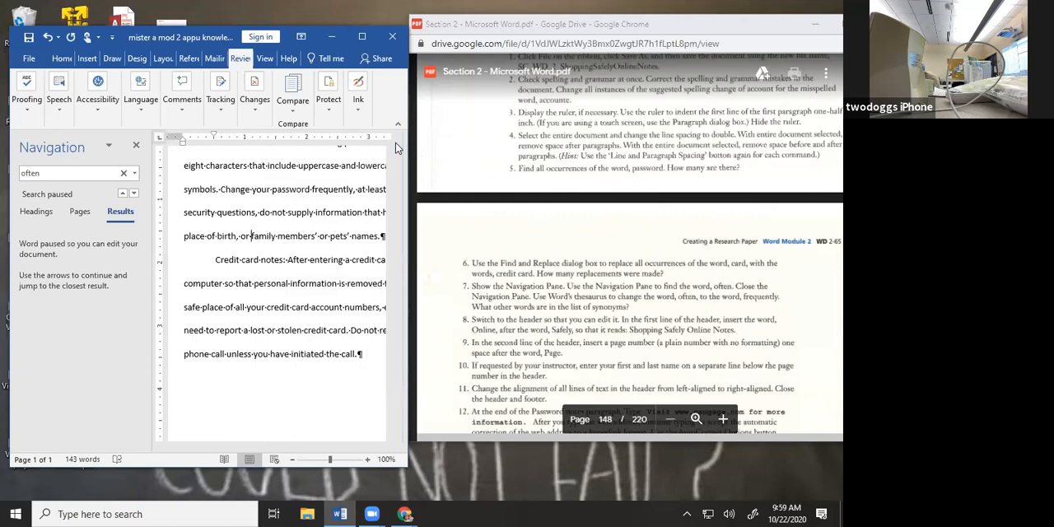
pyautogui.click(136, 148)
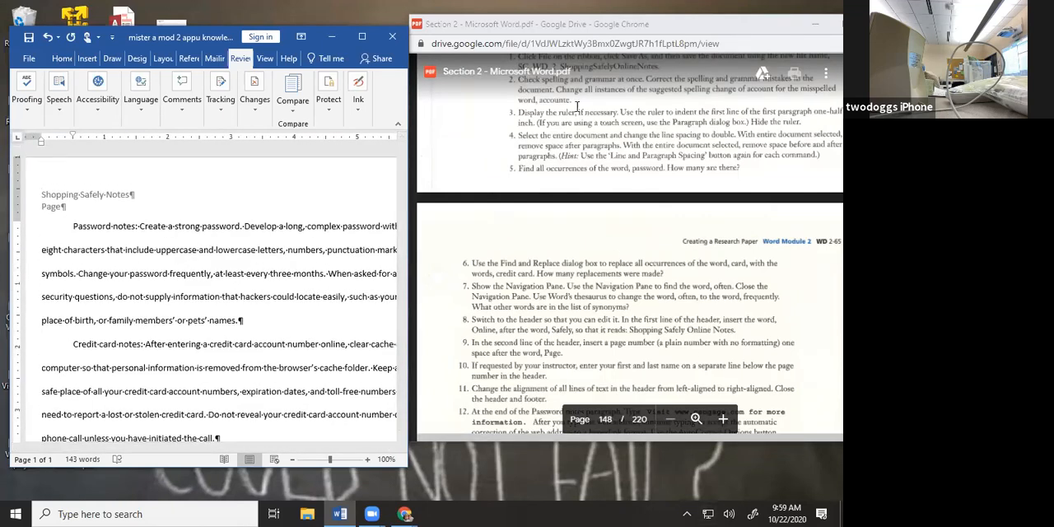
# Open the header for editing, leave and re-enter it in the maximized window, and restore the window beside the PDF
pyautogui.doubleClick(130, 206)
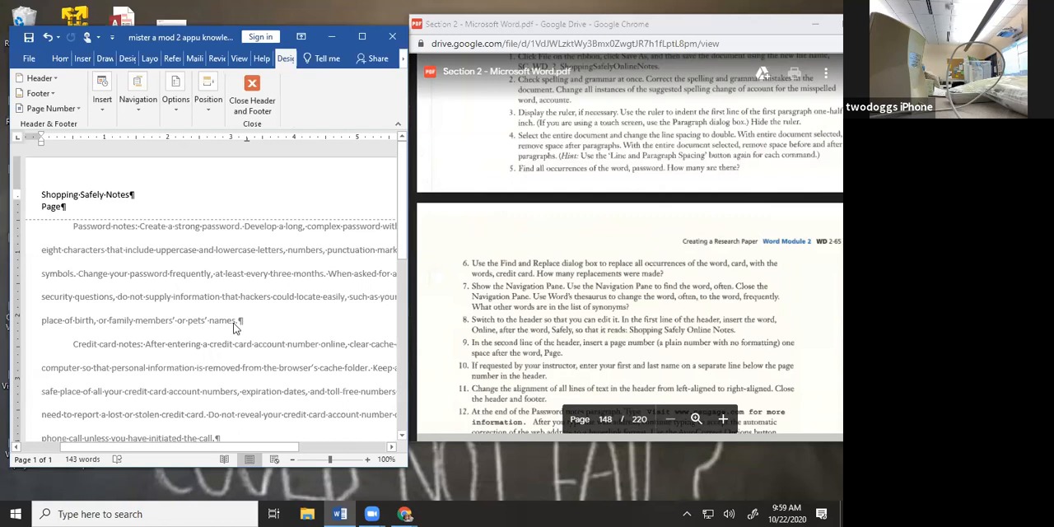
pyautogui.click(203, 209)
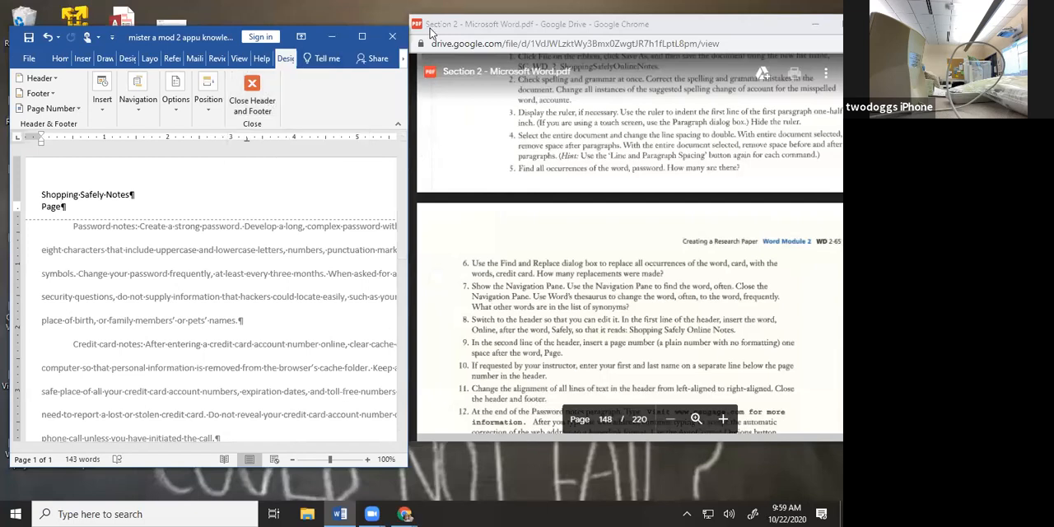
pyautogui.click(364, 37)
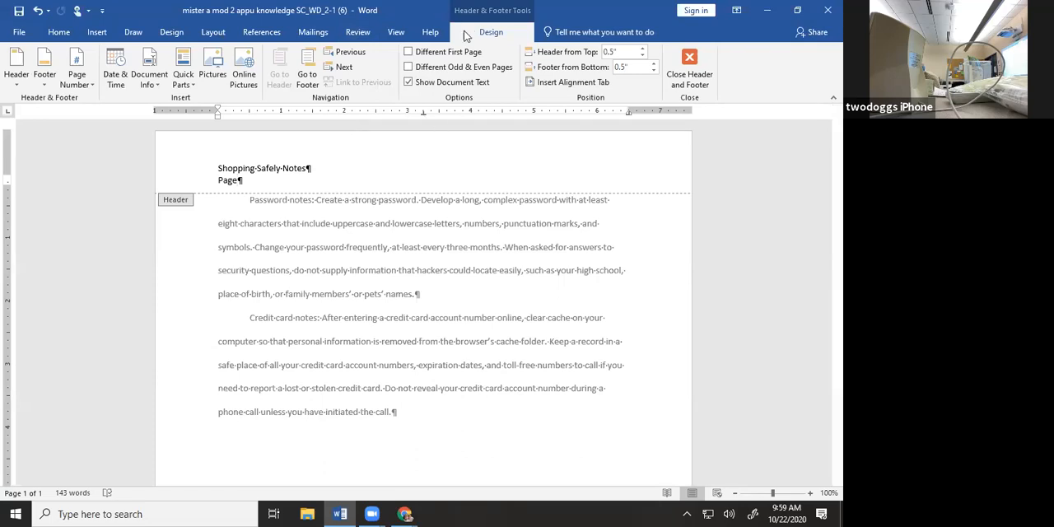
pyautogui.doubleClick(495, 247)
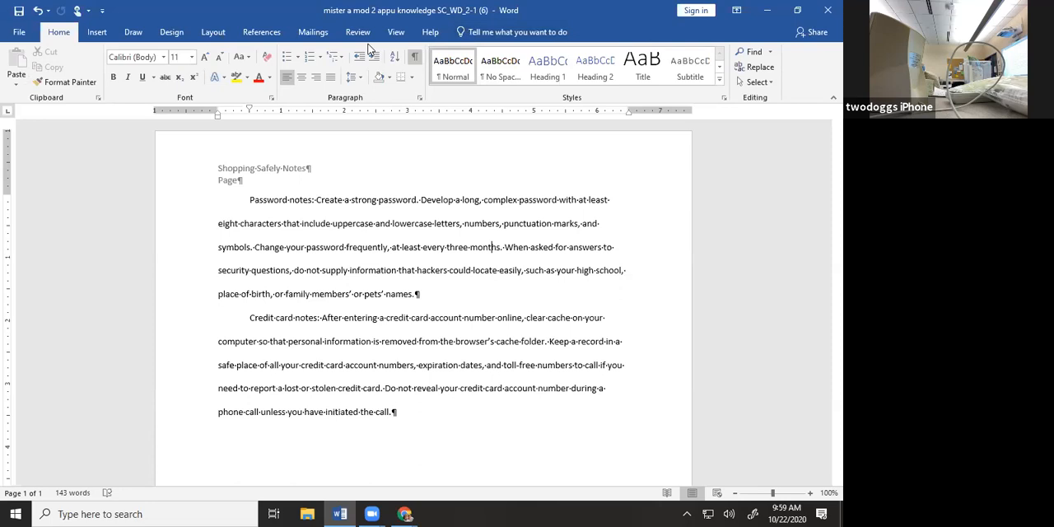
pyautogui.doubleClick(322, 182)
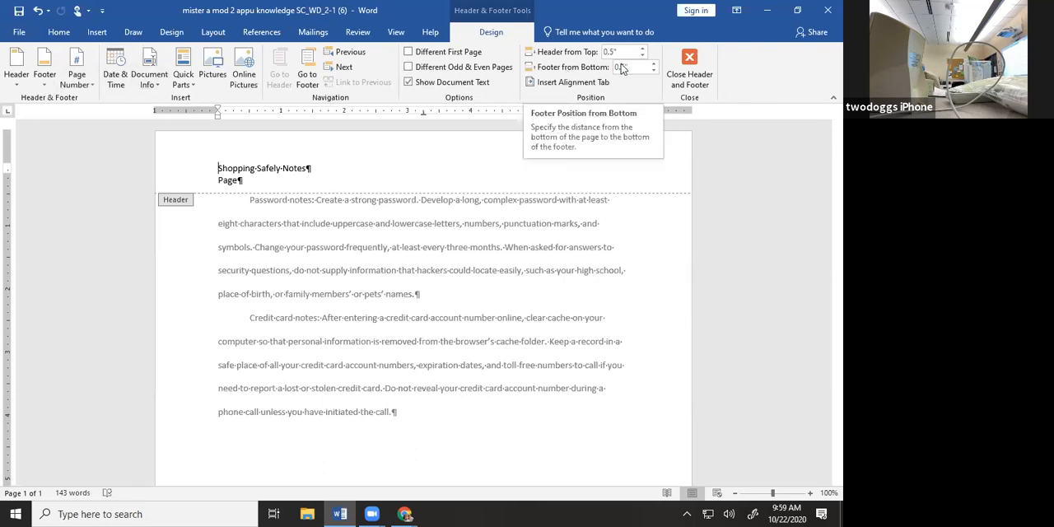
pyautogui.click(798, 11)
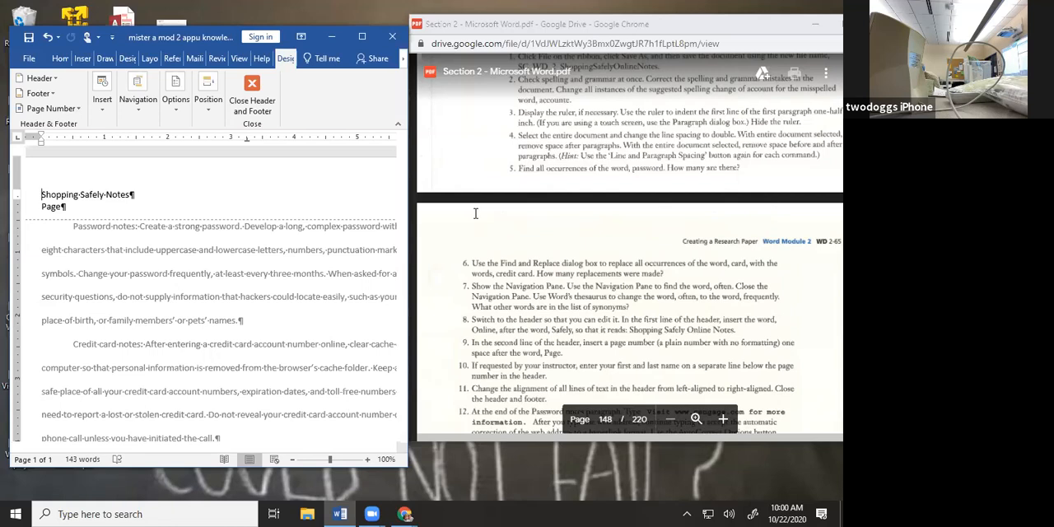
# Insert "online" after "Safely" in the header's first line and delete the stray "Online" before "Shopping"
pyautogui.scroll(-1, 475, 214)
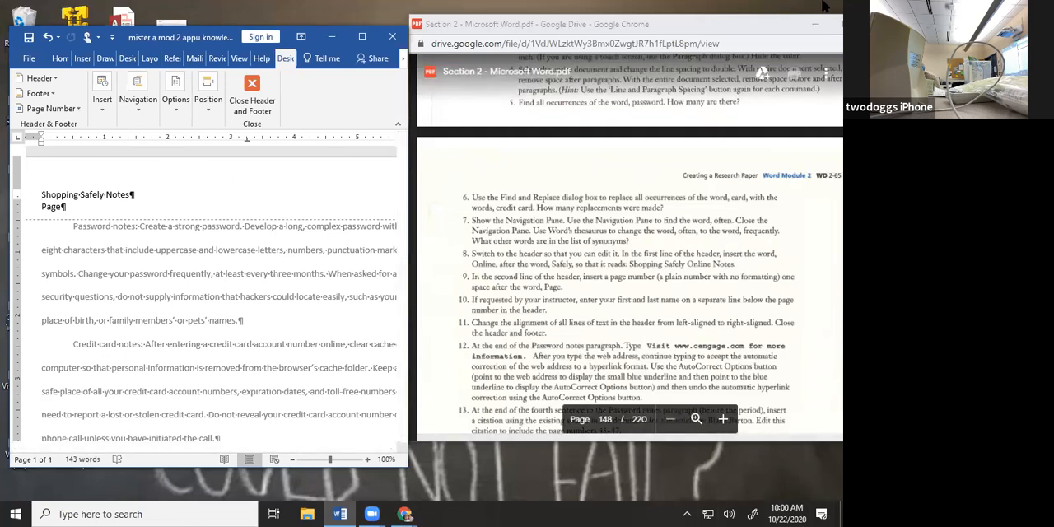
pyautogui.write('Online')
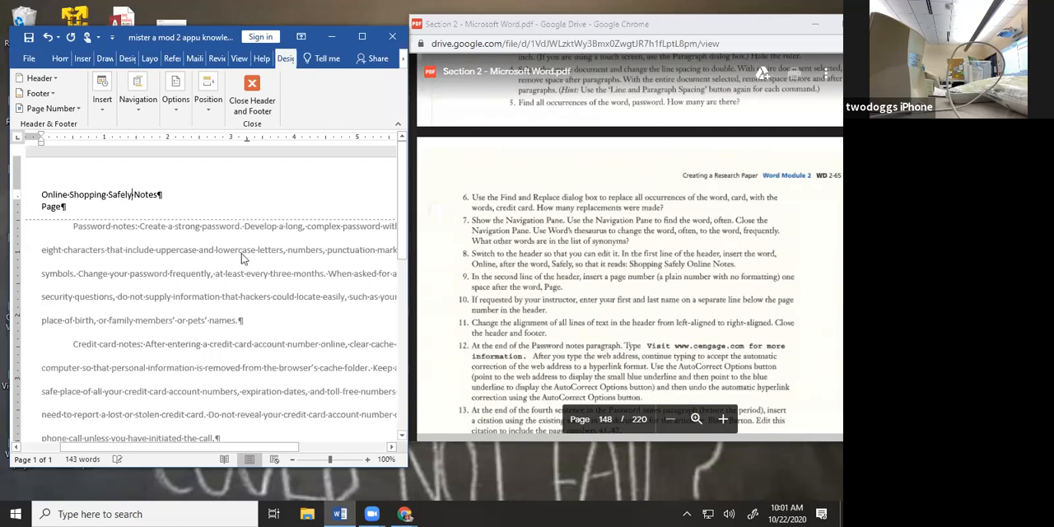
pyautogui.write('online')
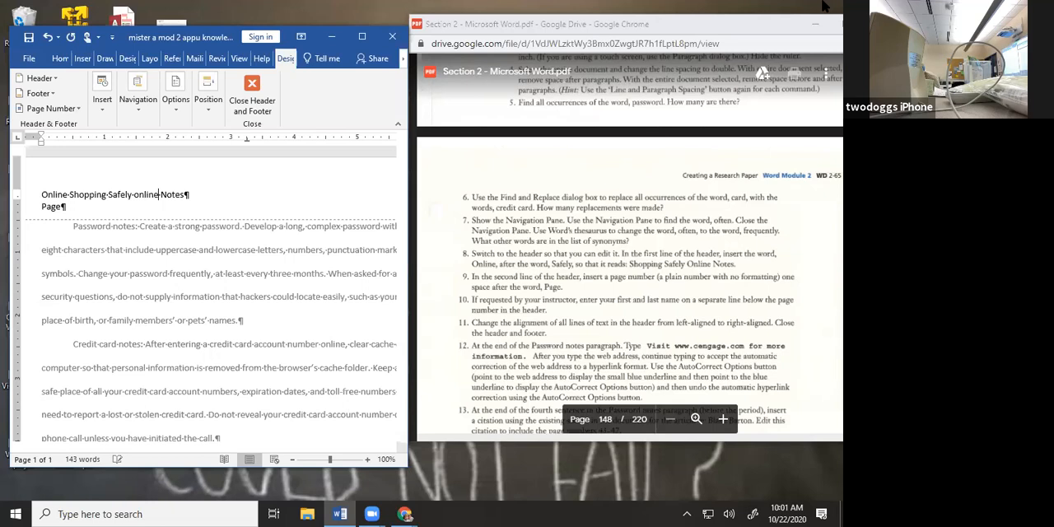
pyautogui.click(822, 18)
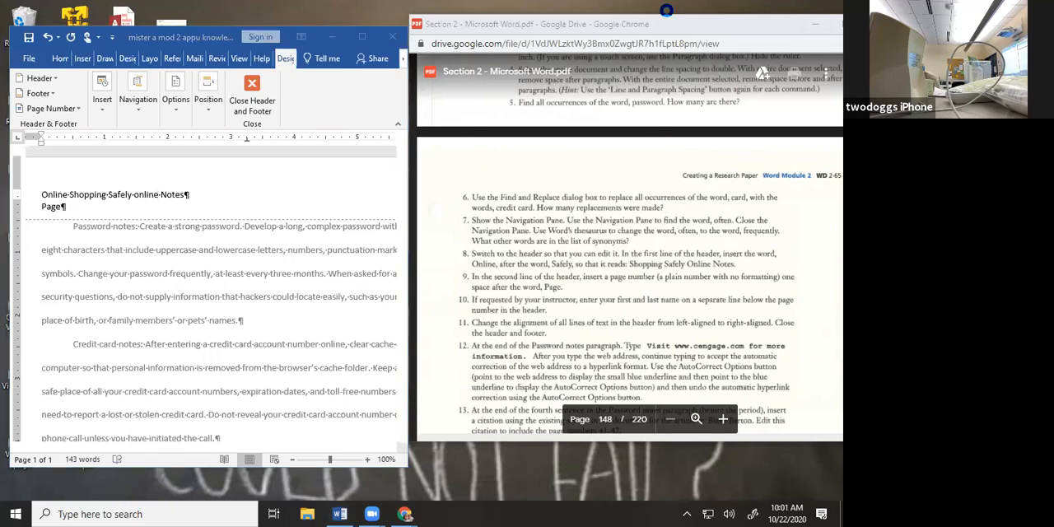
pyautogui.click(69, 195)
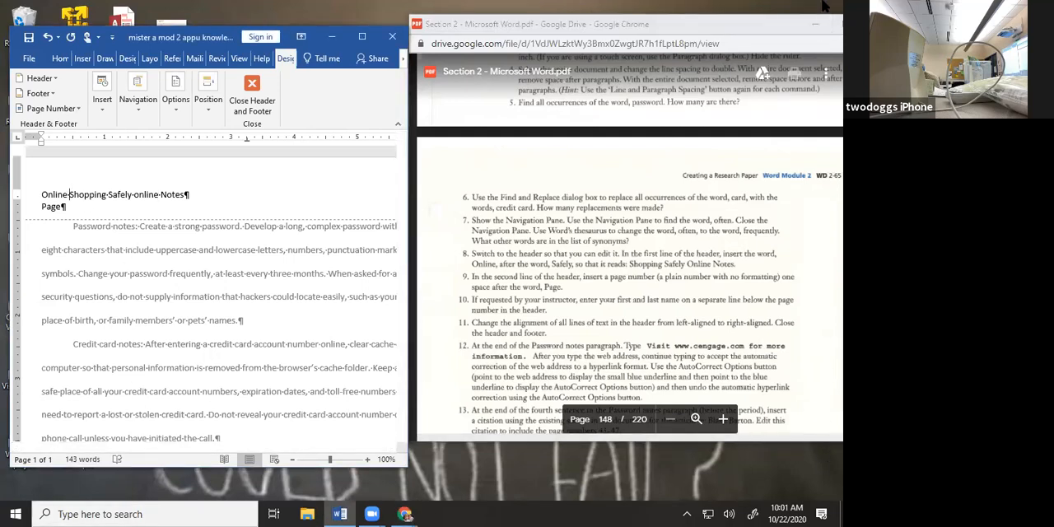
pyautogui.press('BackSpace')
pyautogui.press('BackSpace')
pyautogui.press('BackSpace')
pyautogui.press('BackSpace')
pyautogui.press('BackSpace')
pyautogui.press('BackSpace')
pyautogui.press('BackSpace')
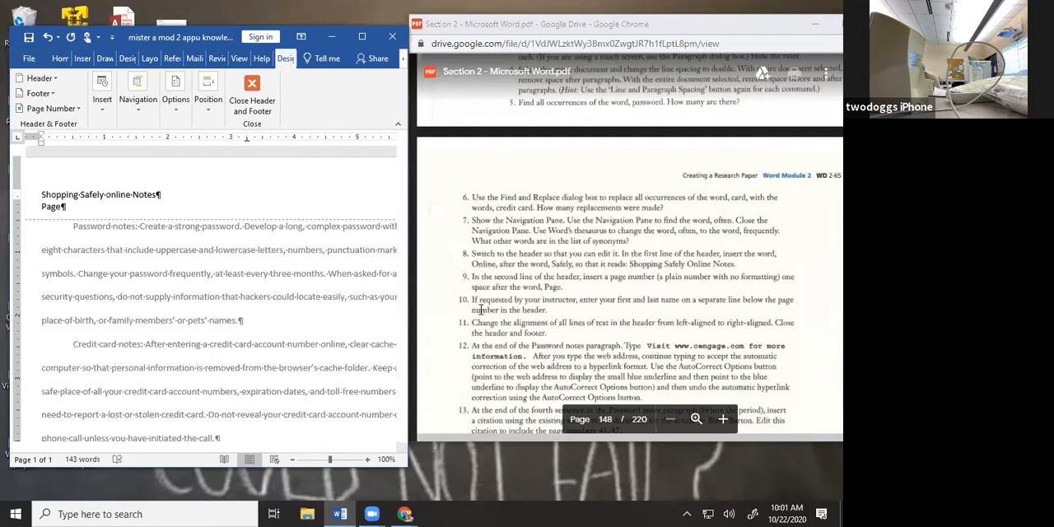
# Add a space after "Page" in the header's second line and insert a Plain Number page number at the current position
pyautogui.scroll(-2, 481, 310)
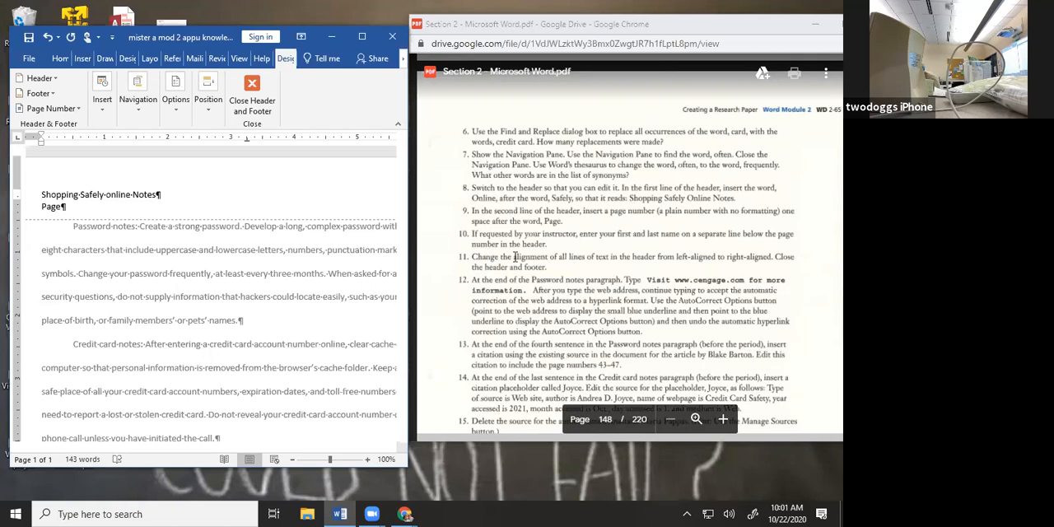
pyautogui.scroll(-1, 515, 257)
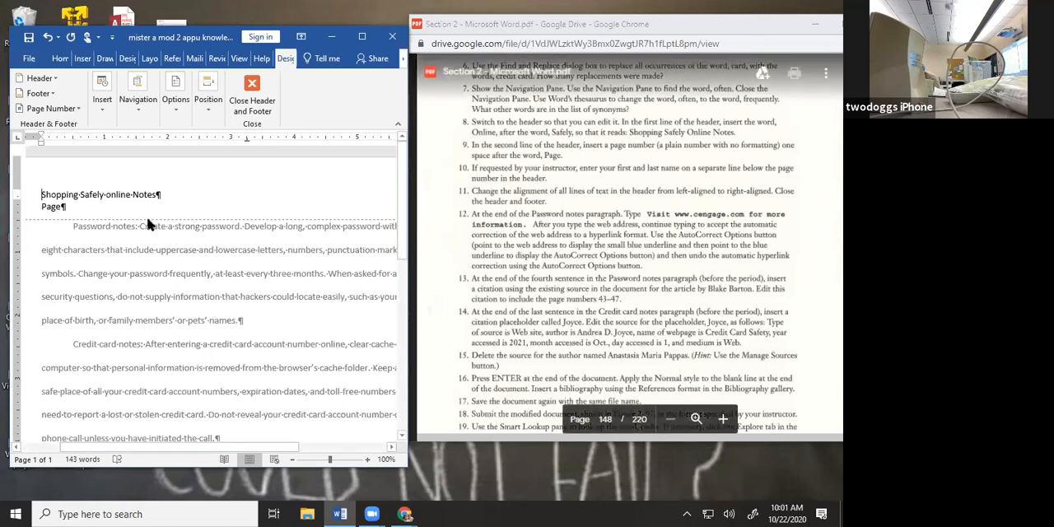
pyautogui.click(62, 206)
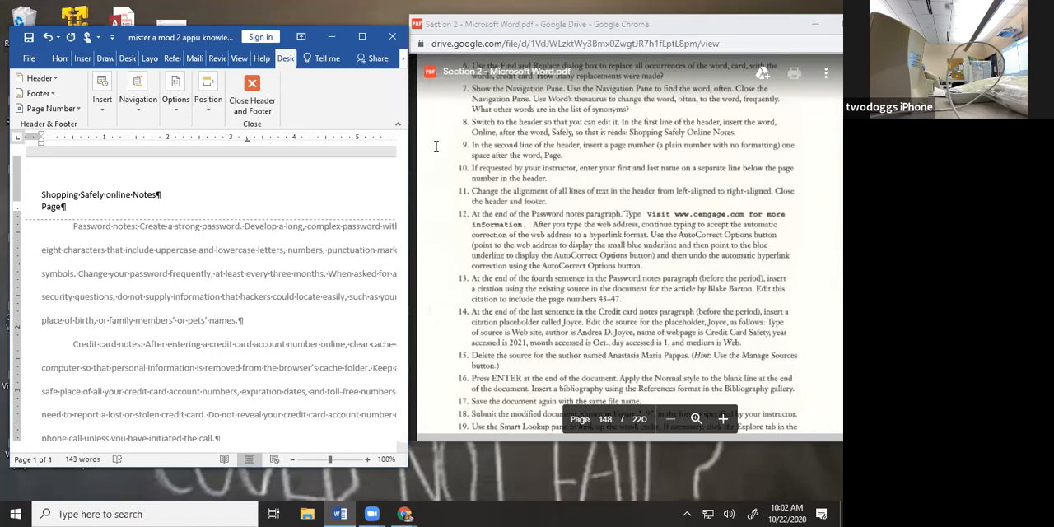
pyautogui.click(360, 37)
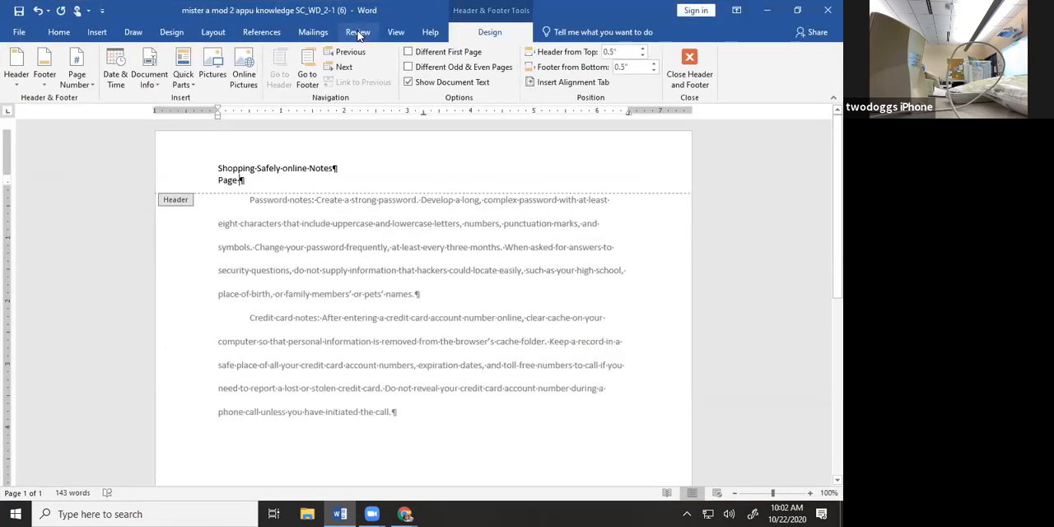
pyautogui.click(84, 77)
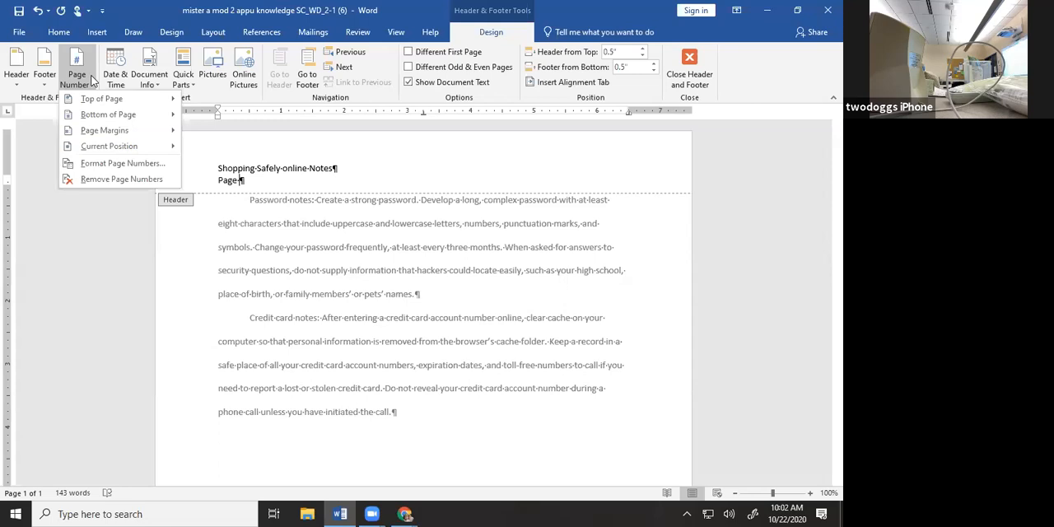
pyautogui.moveTo(151, 99)
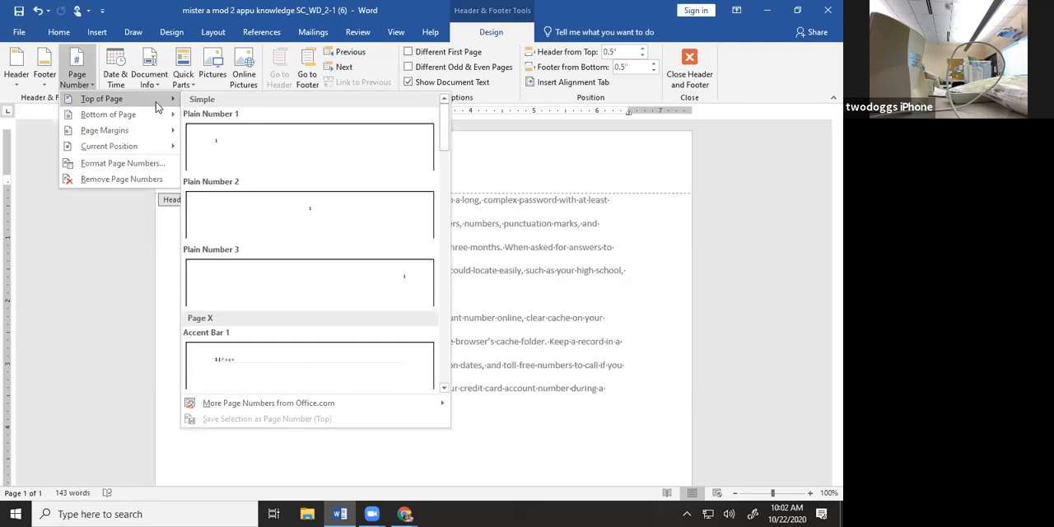
pyautogui.moveTo(172, 148)
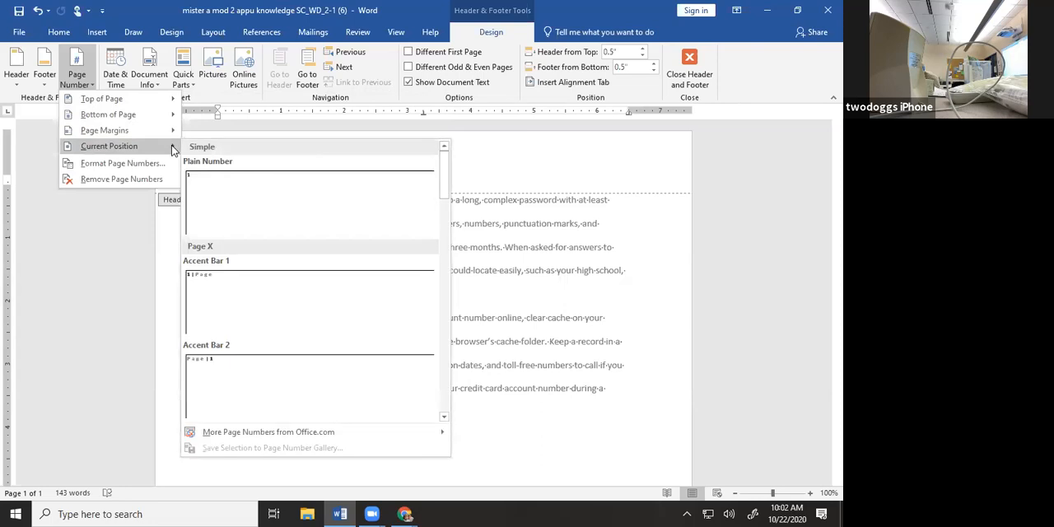
pyautogui.click(234, 183)
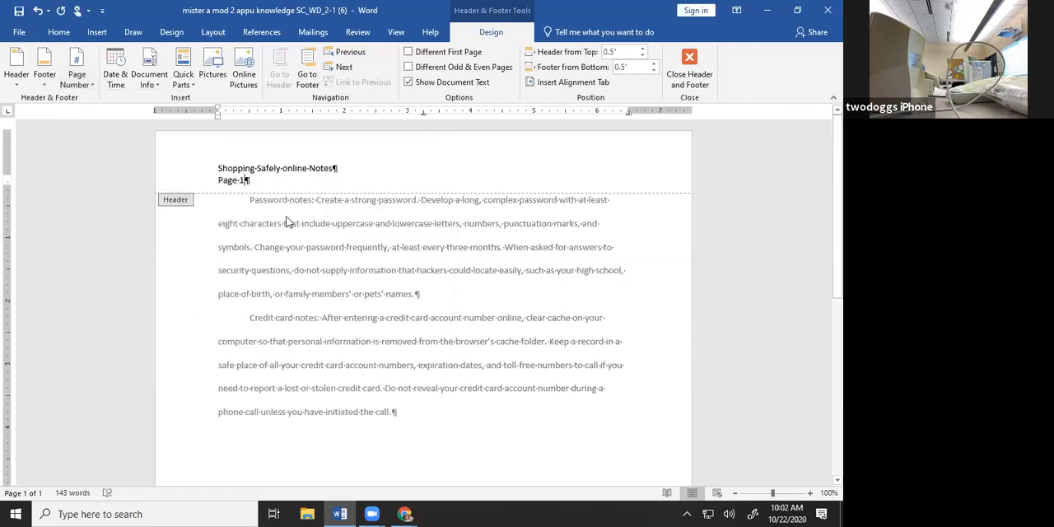
pyautogui.click(89, 74)
pyautogui.moveTo(95, 100)
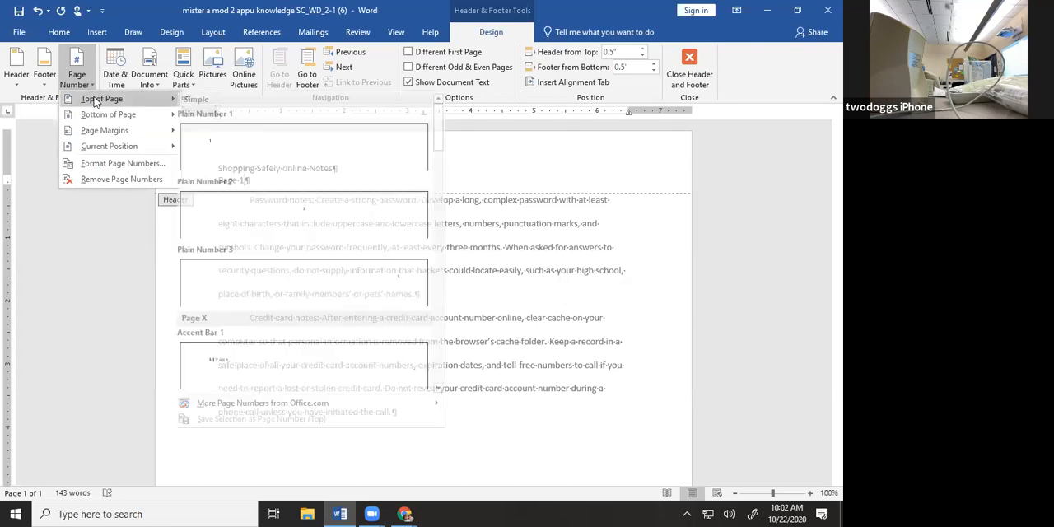
pyautogui.moveTo(117, 149)
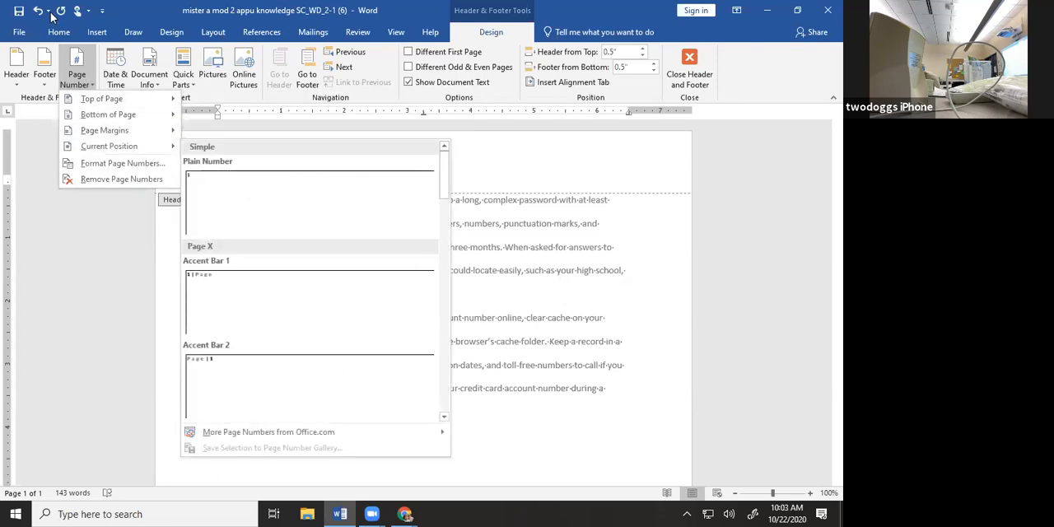
pyautogui.click(309, 202)
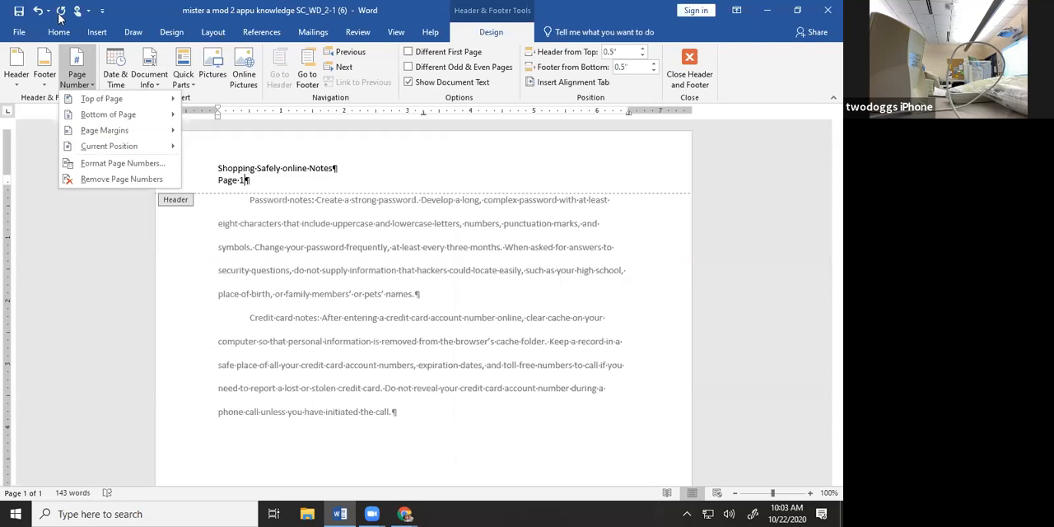
pyautogui.click(151, 16)
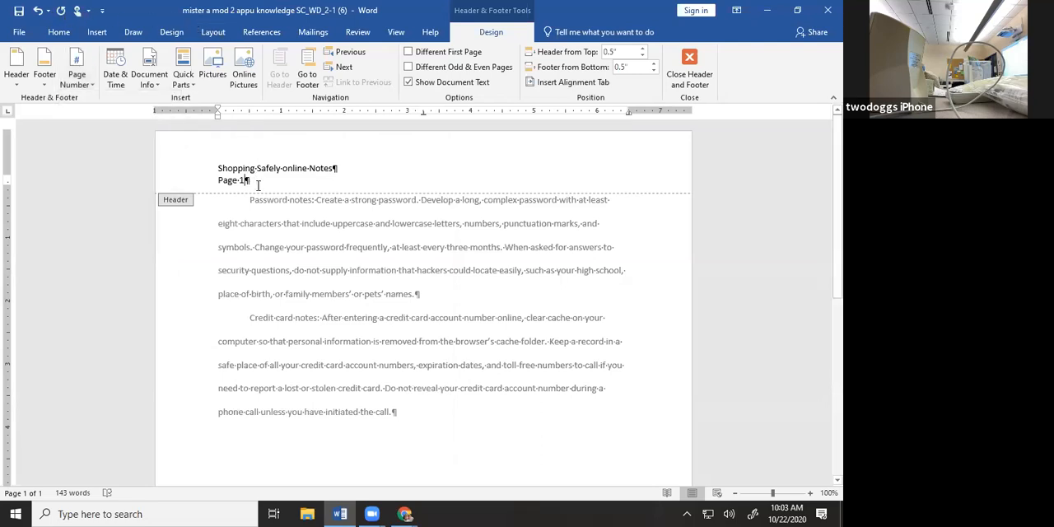
# Restore the window beside the PDF, delete the header's page number and reinsert it as a Plain Number at the current position
pyautogui.click(799, 12)
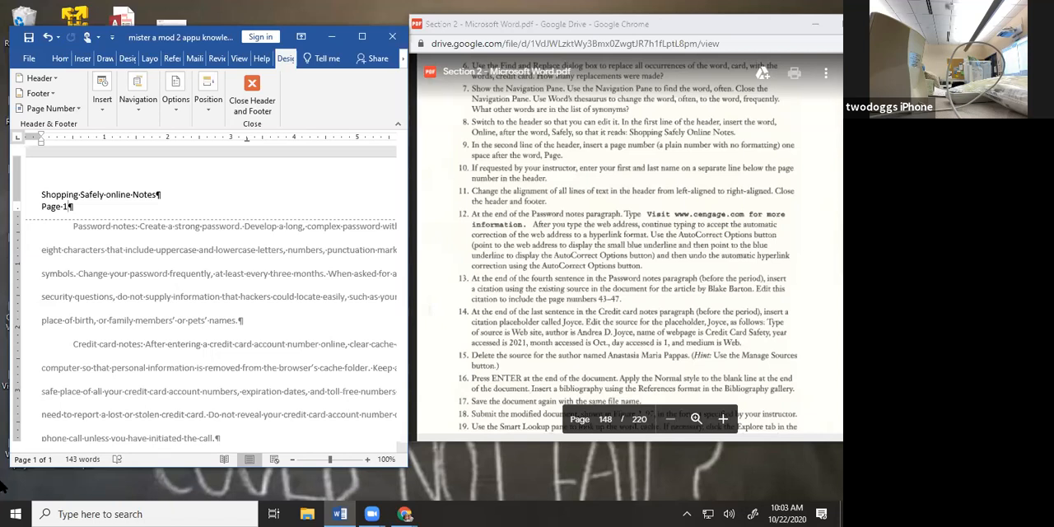
pyautogui.hotkey('shift', 'Left')
pyautogui.press('Delete')
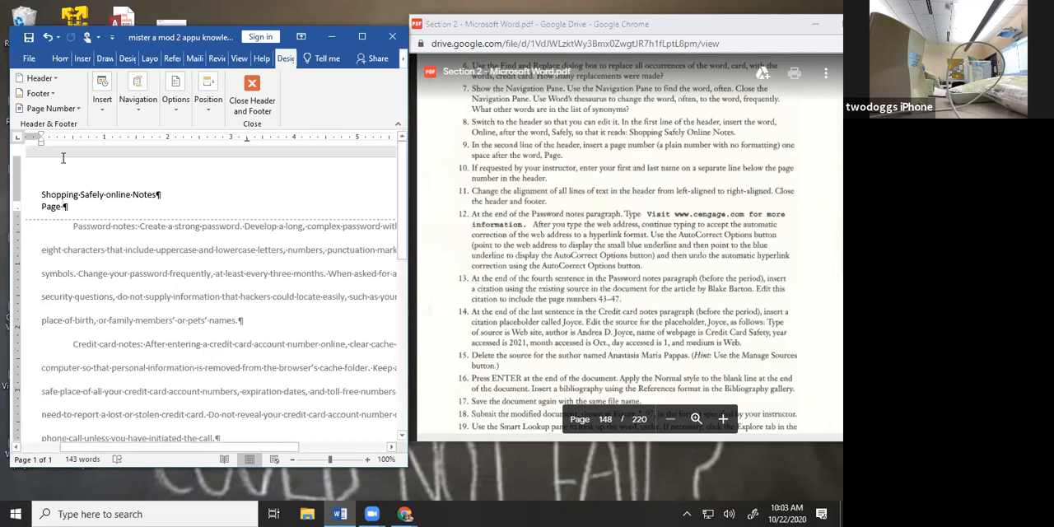
pyautogui.click(66, 110)
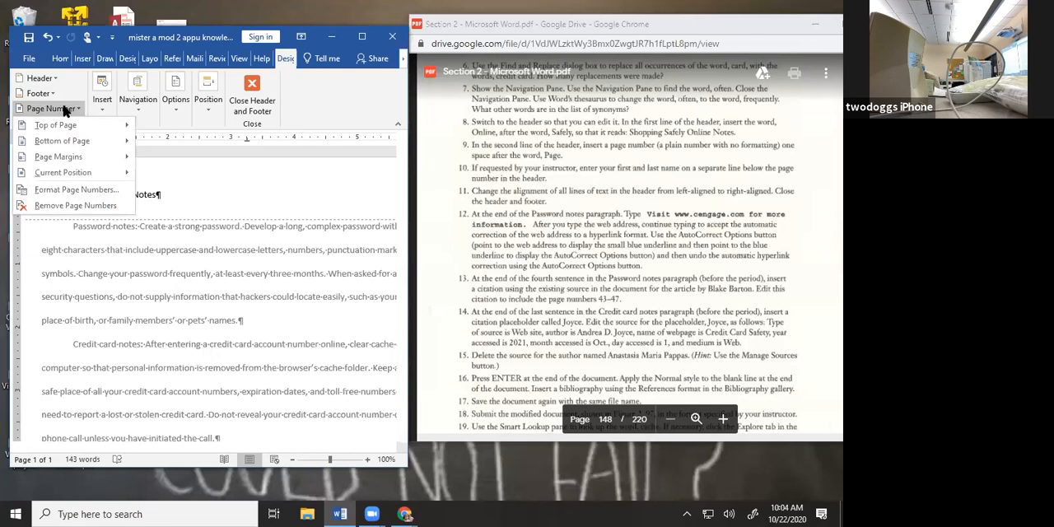
pyautogui.moveTo(86, 180)
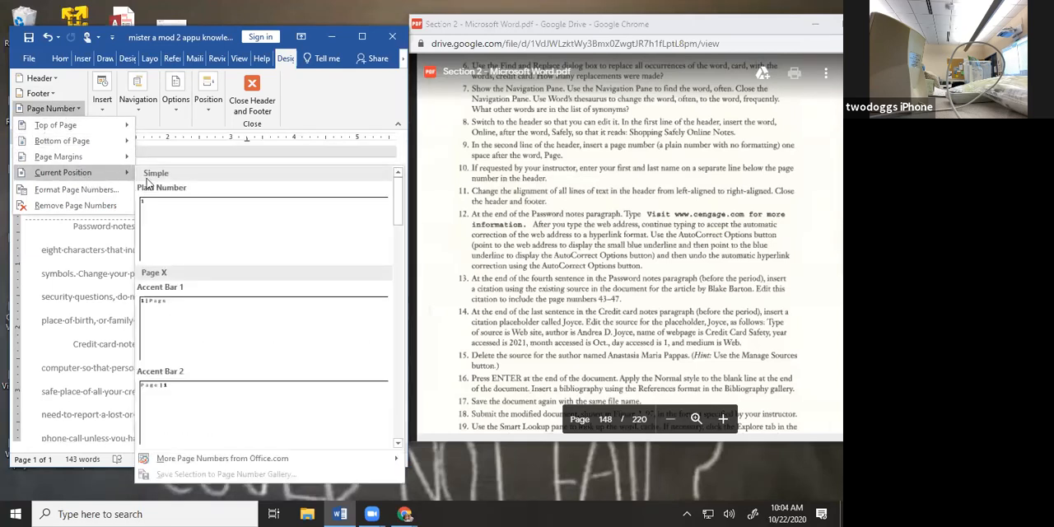
pyautogui.click(172, 215)
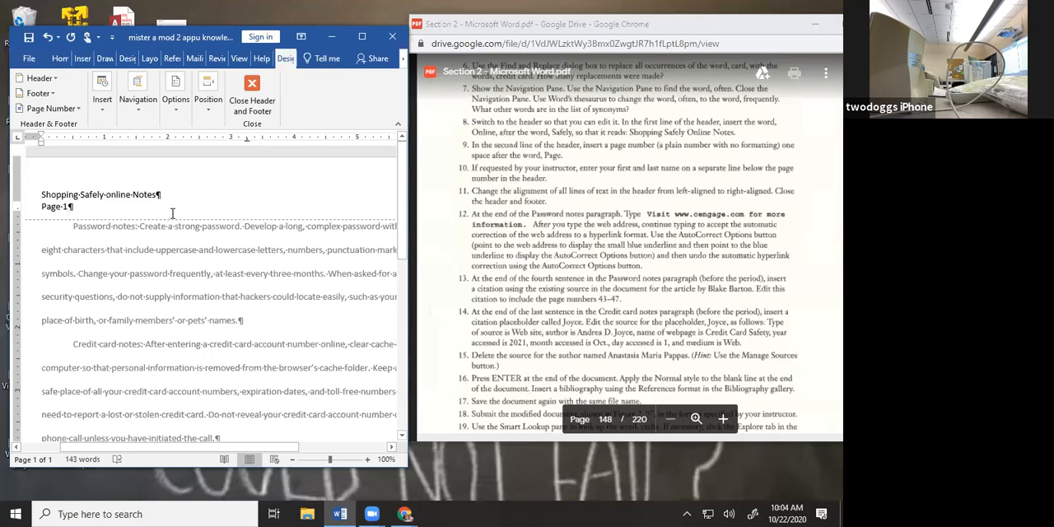
# Maximize the document window and right-align both lines of text in the header
pyautogui.scroll(-5, 172, 241)
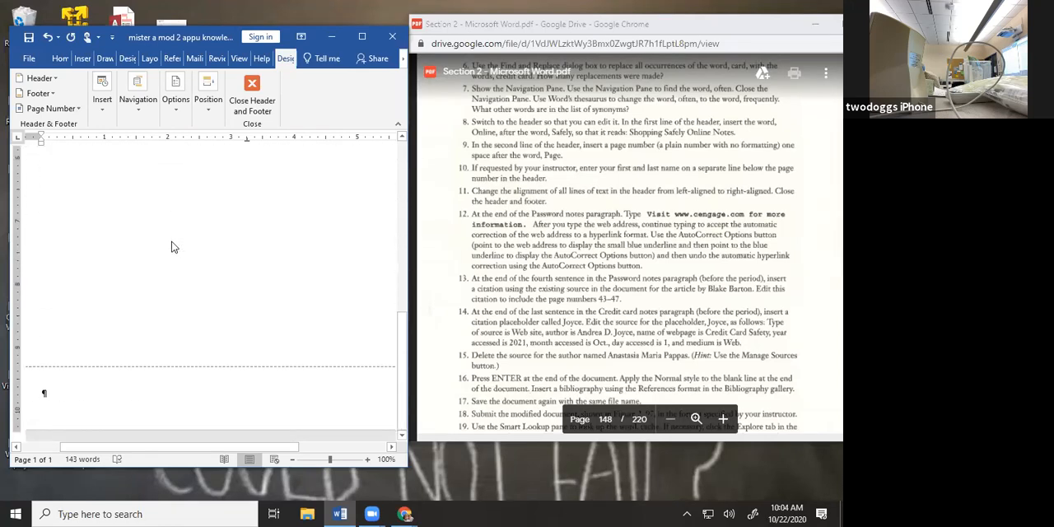
pyautogui.scroll(5, 174, 251)
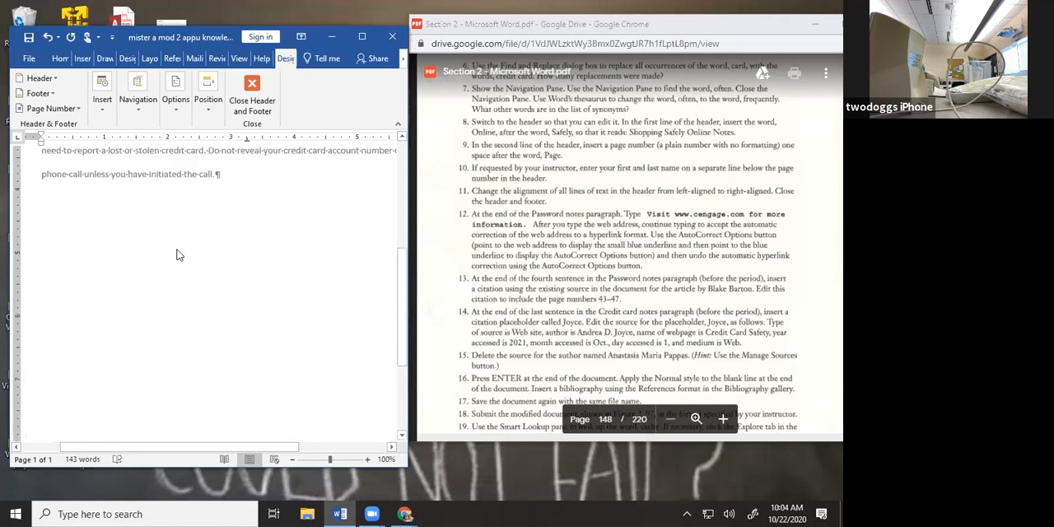
pyautogui.scroll(3, 177, 255)
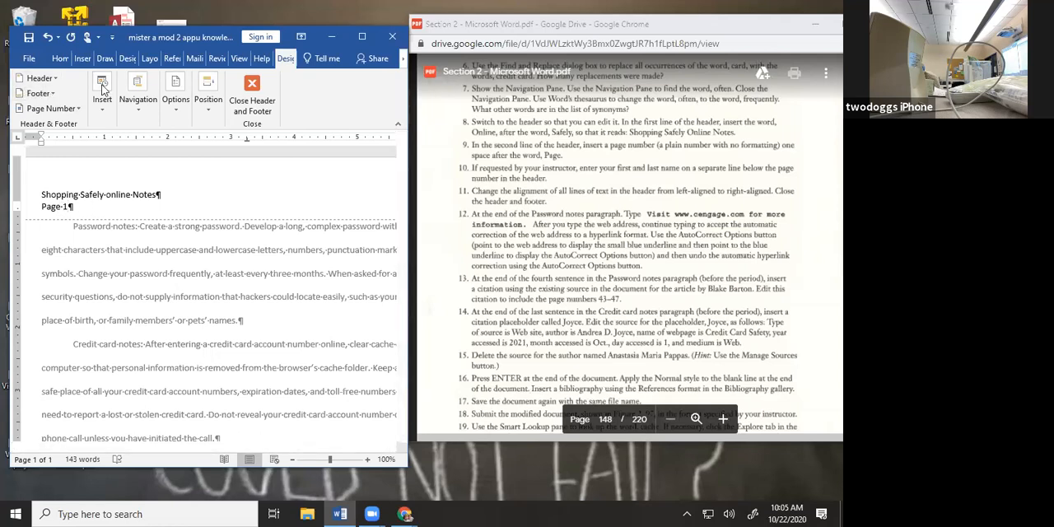
pyautogui.click(360, 37)
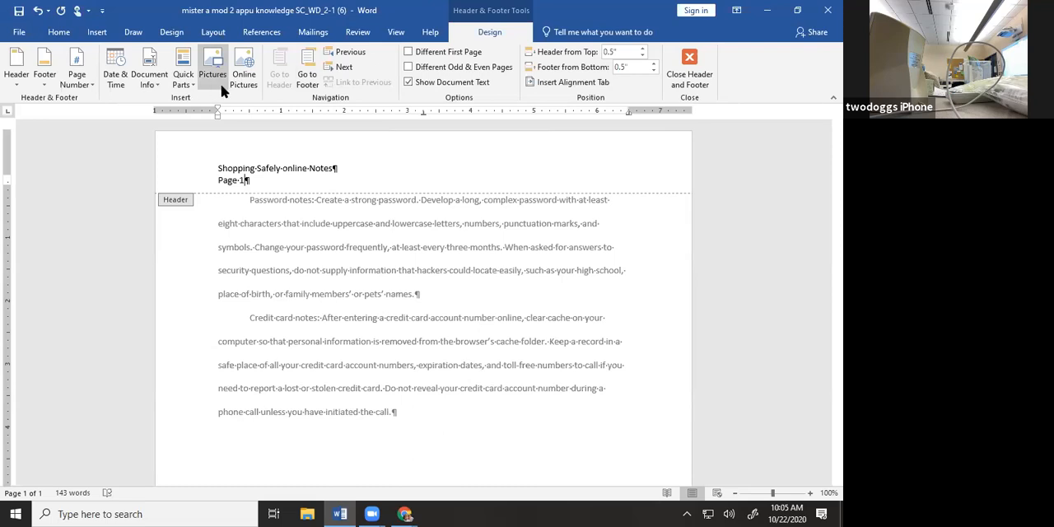
pyautogui.click(58, 31)
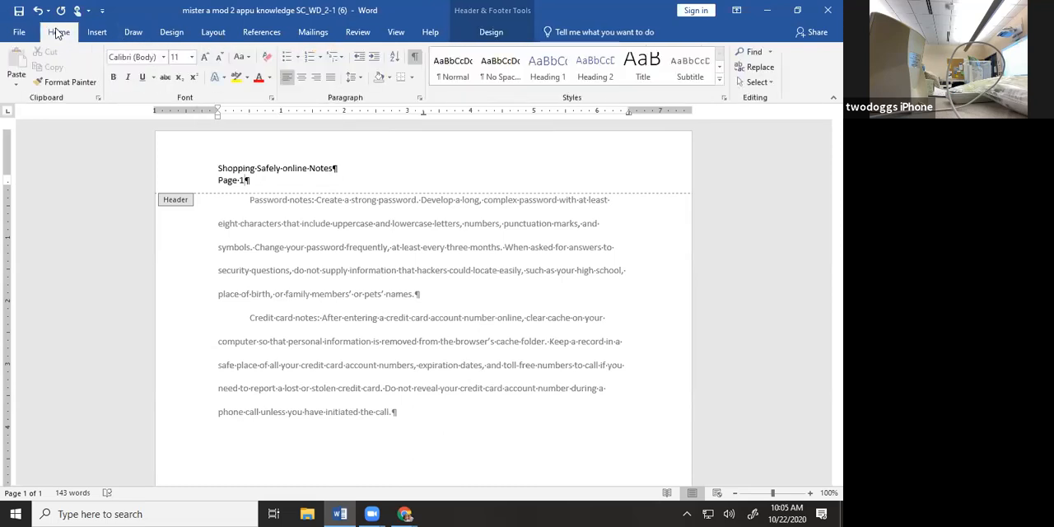
pyautogui.click(315, 78)
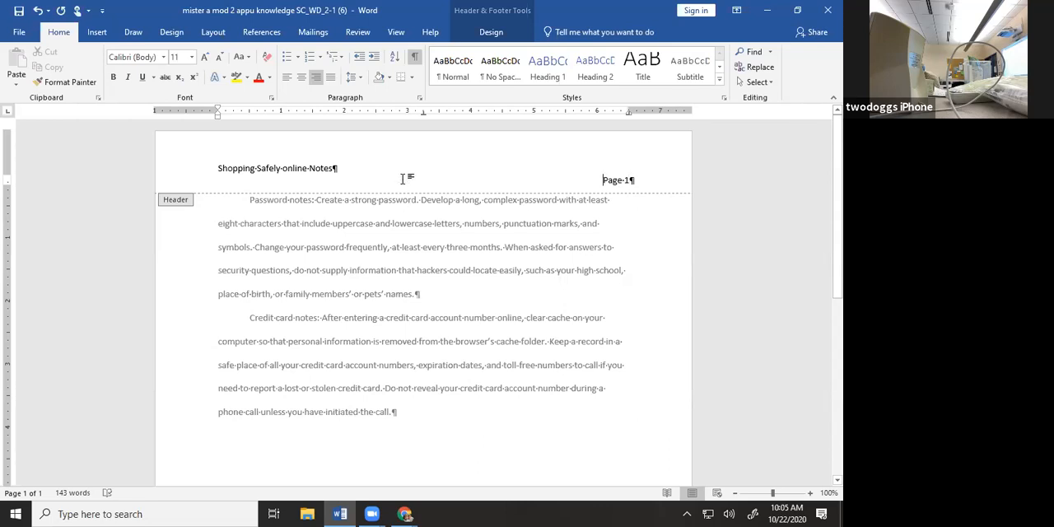
pyautogui.hotkey('ctrl', 'a')
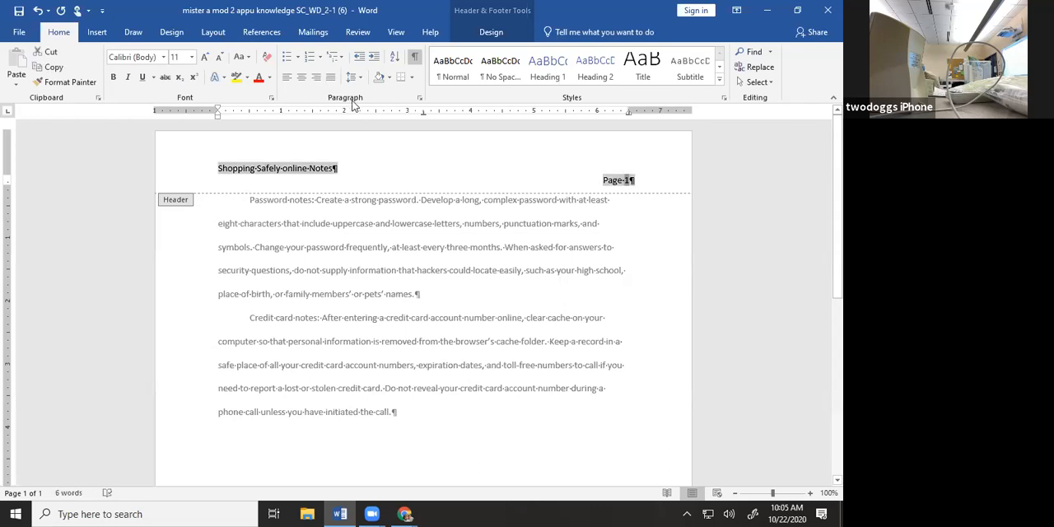
pyautogui.click(316, 77)
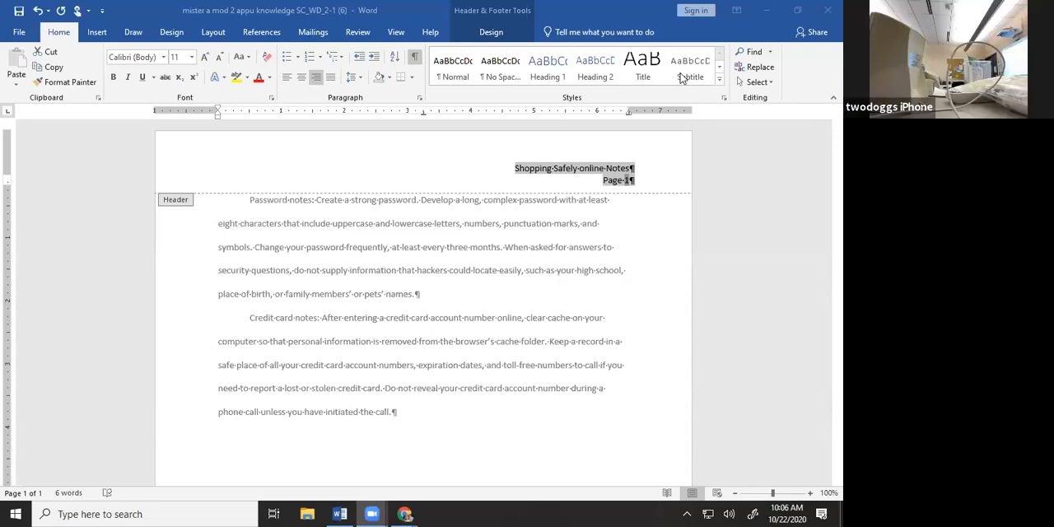
# Restore the window beside the PDF and leave the header, placing the cursor at the end of the Password notes paragraph
pyautogui.click(797, 10)
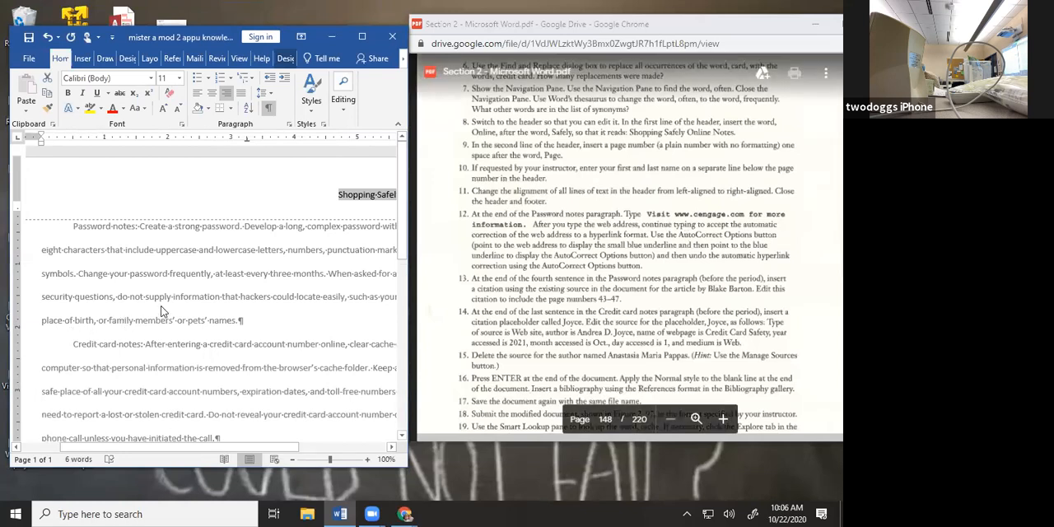
pyautogui.scroll(-1, 162, 311)
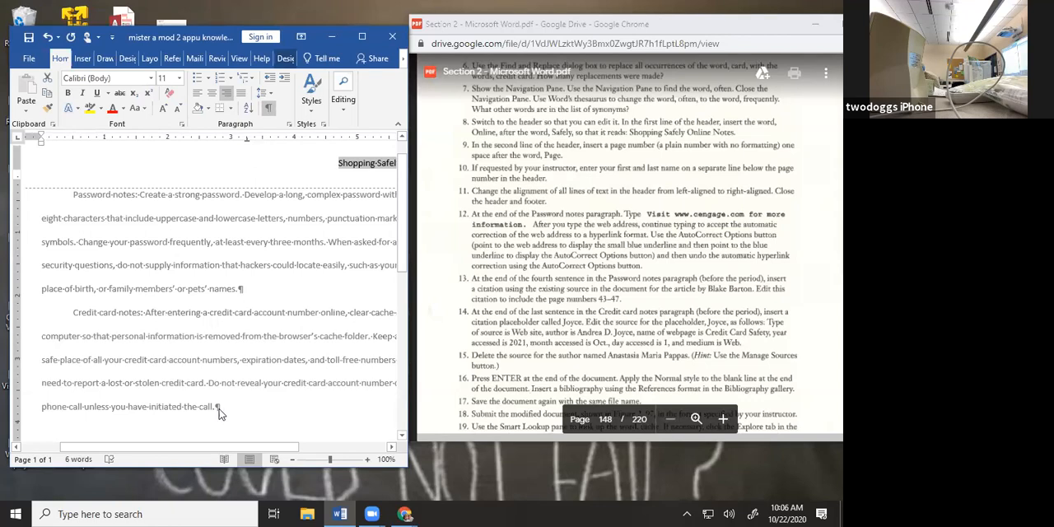
pyautogui.doubleClick(241, 291)
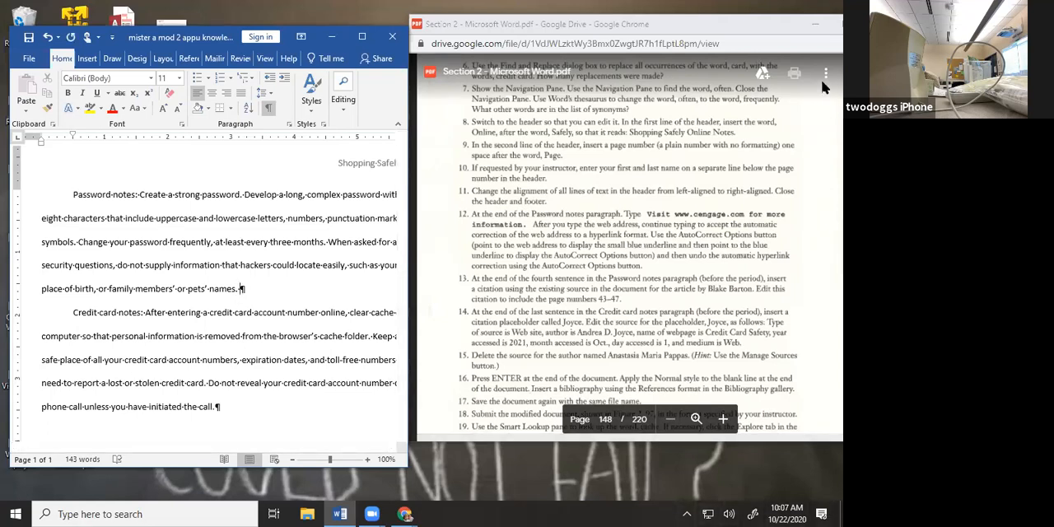
pyautogui.write('visit h')
pyautogui.press('BackSpace')
pyautogui.write('www.gumchewer')
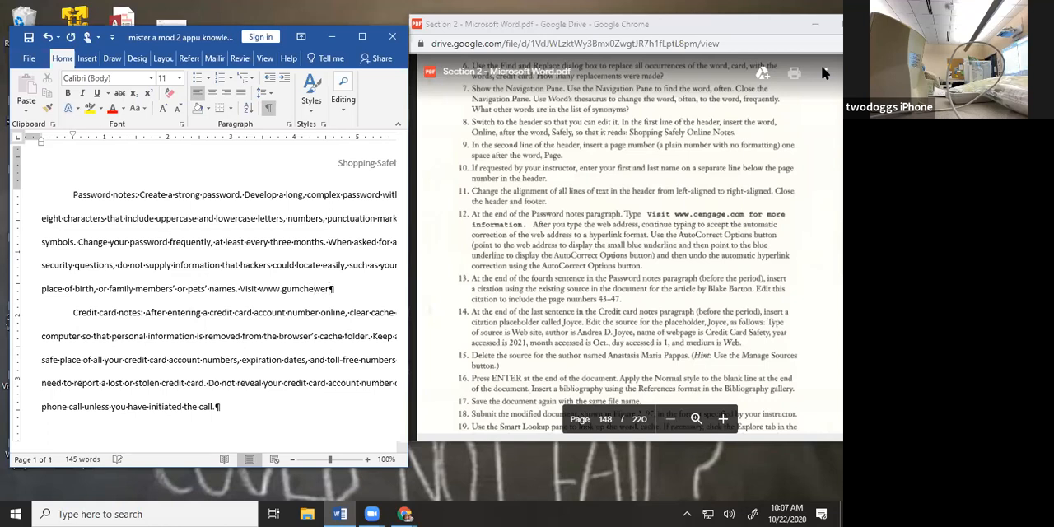
pyautogui.write('.ciratewife.com')
pyautogui.write('for')
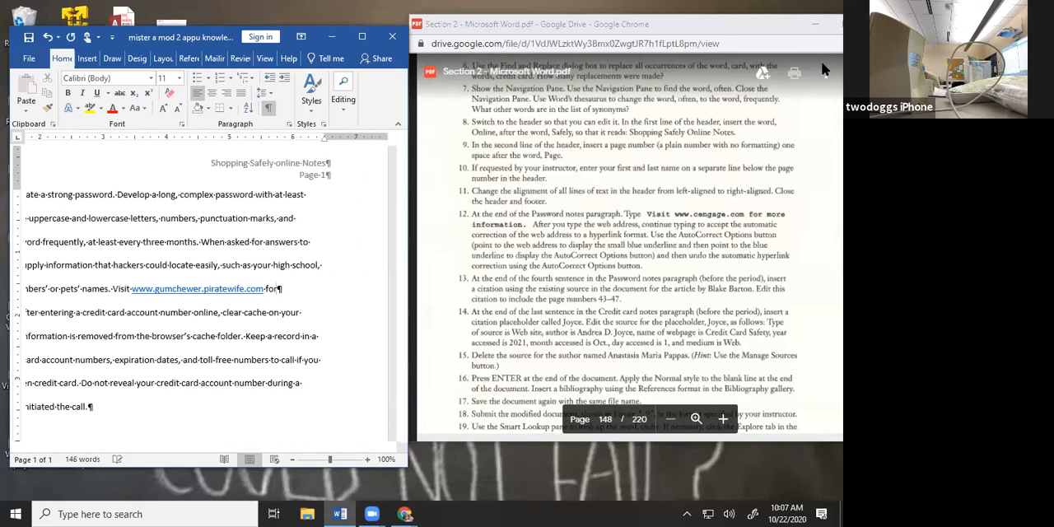
pyautogui.write(' more in')
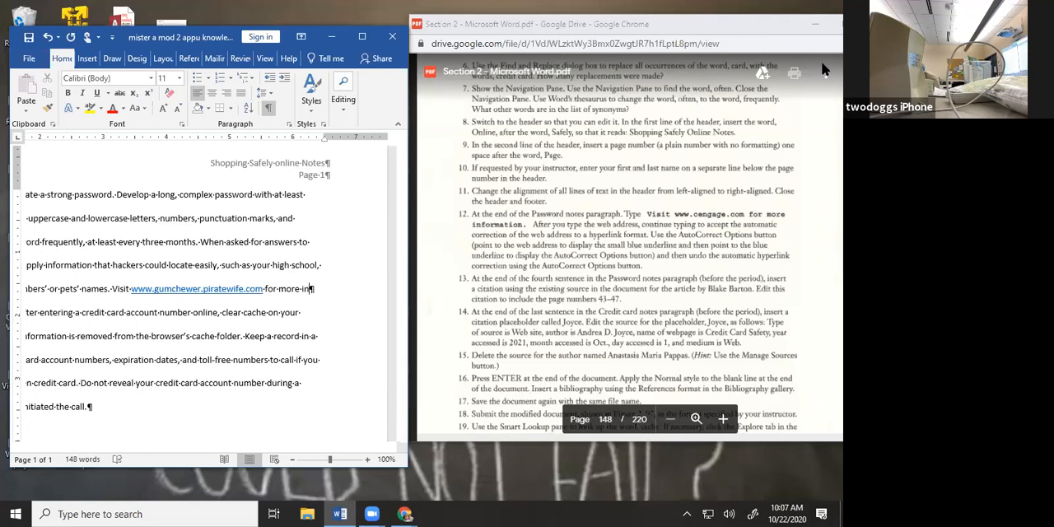
pyautogui.write('formation')
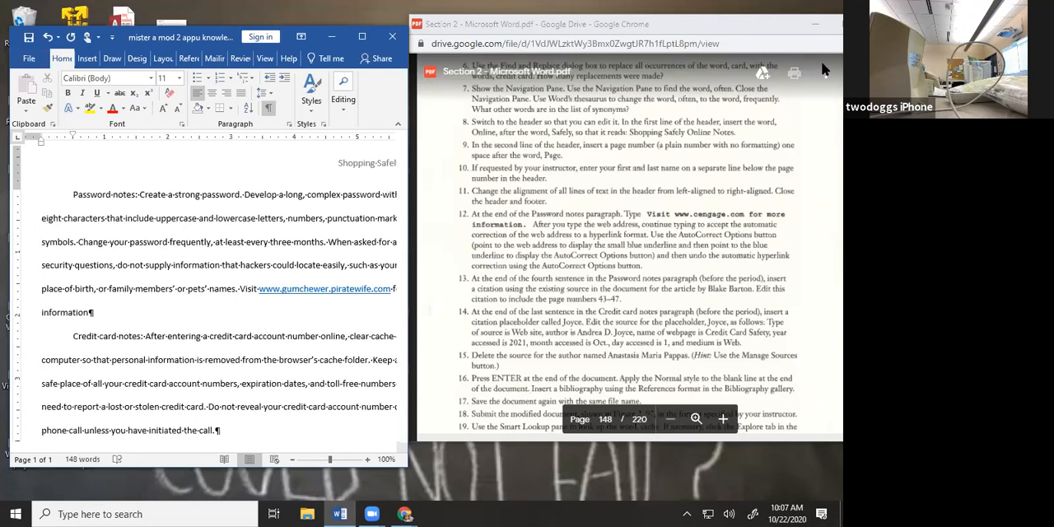
pyautogui.write('.')
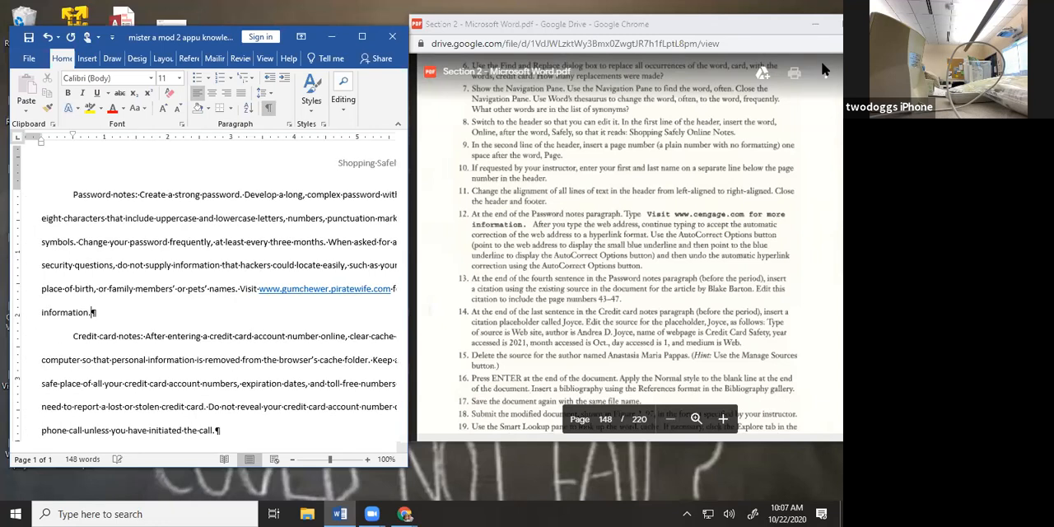
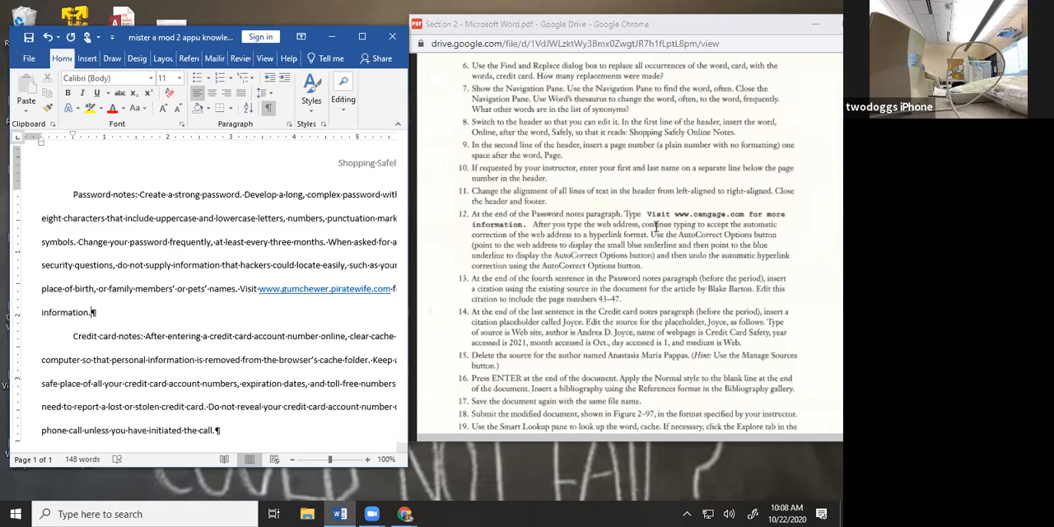
# Widen the document window and read the PDF's task 13 on adding a citation to the Password notes paragraph
pyautogui.scroll(-1, 656, 225)
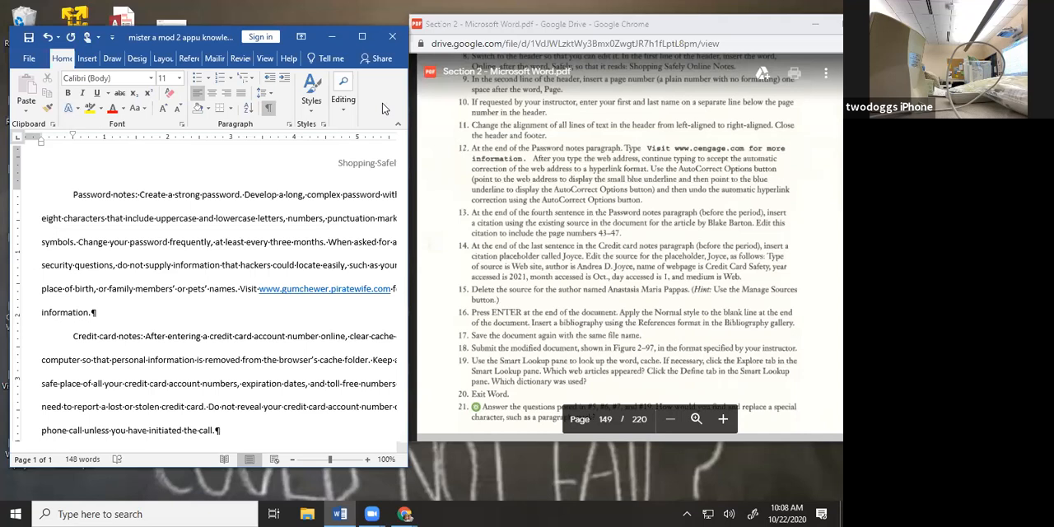
pyautogui.moveTo(408, 148); pyautogui.dragTo(633, 157)
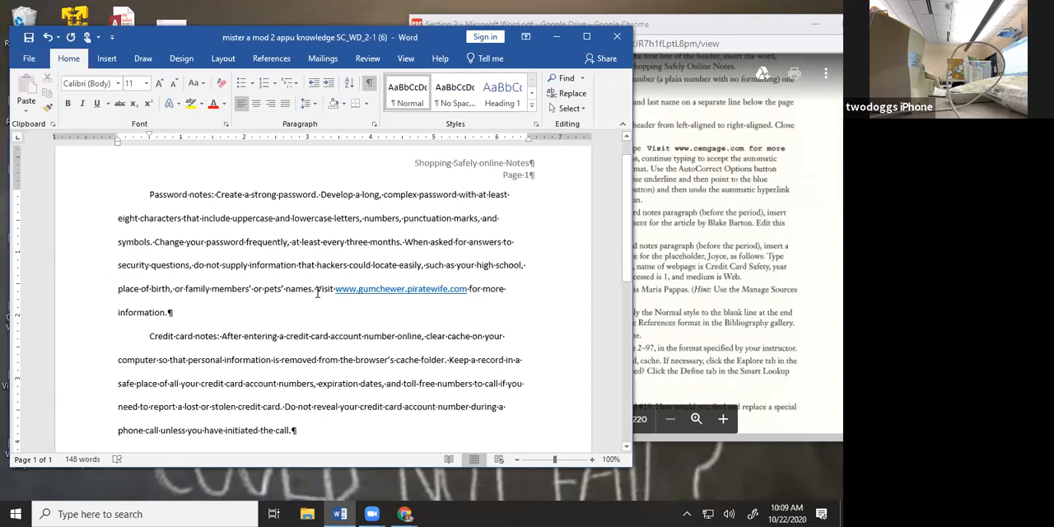
pyautogui.click(755, 233)
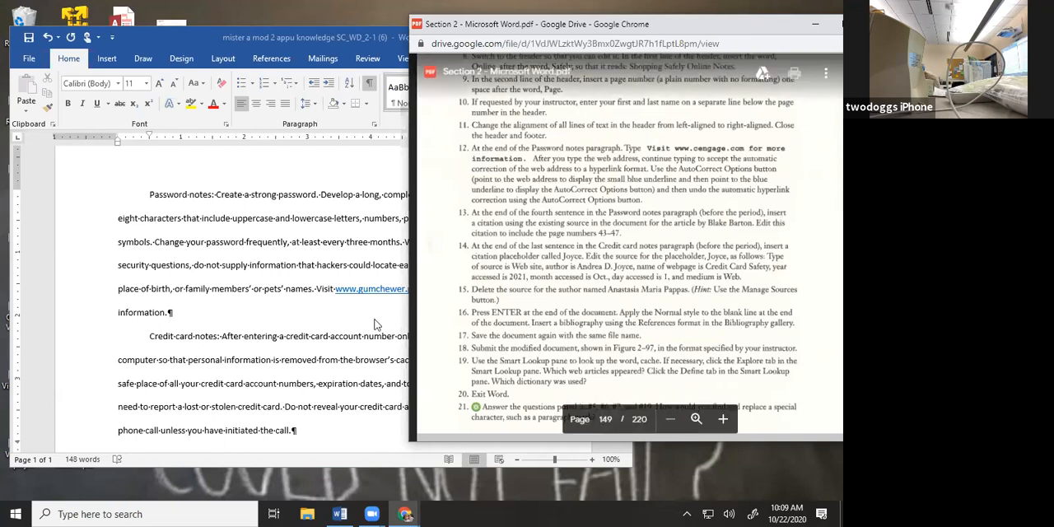
pyautogui.click(168, 316)
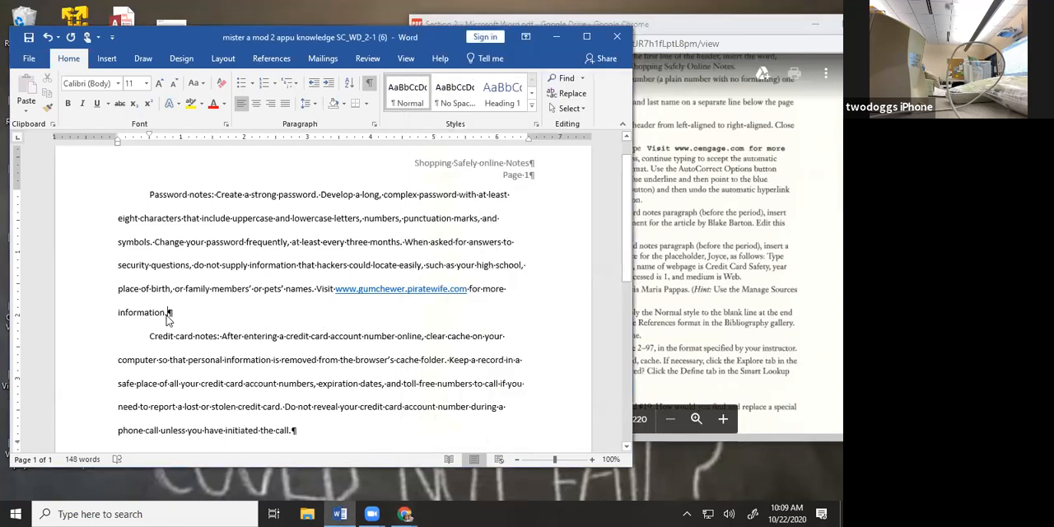
pyautogui.click(756, 251)
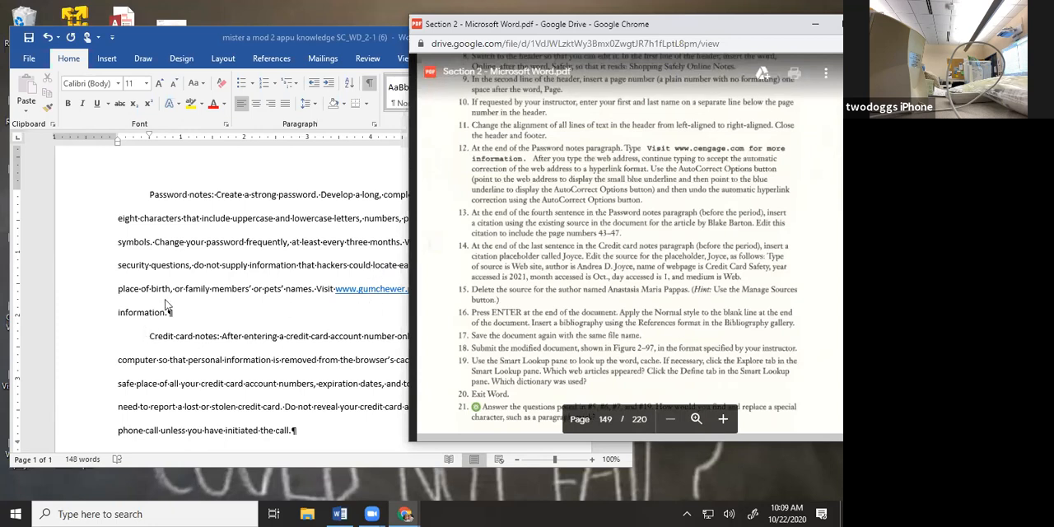
pyautogui.click(165, 326)
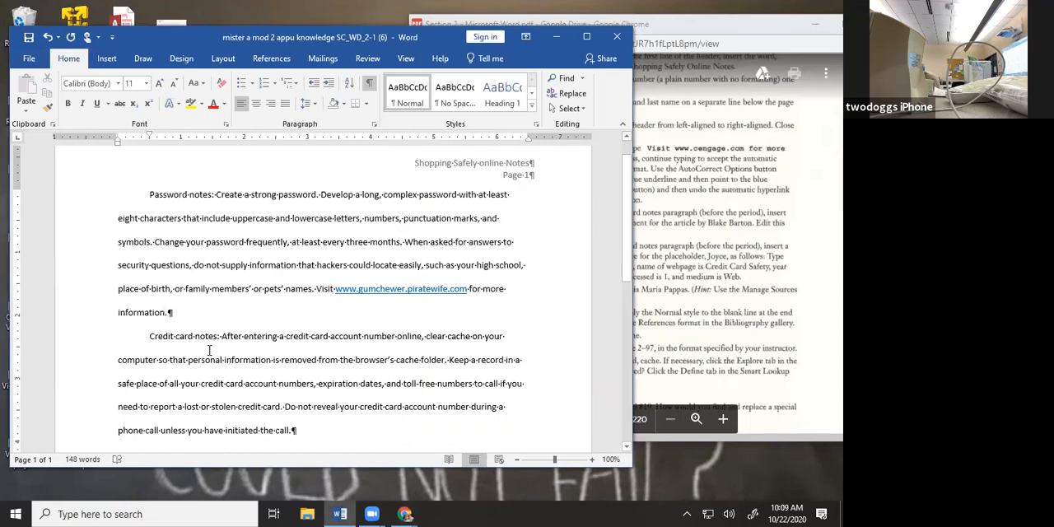
# Look through the insertion and review commands for a citation tool, rereading task 13 in the PDF
pyautogui.click(113, 54)
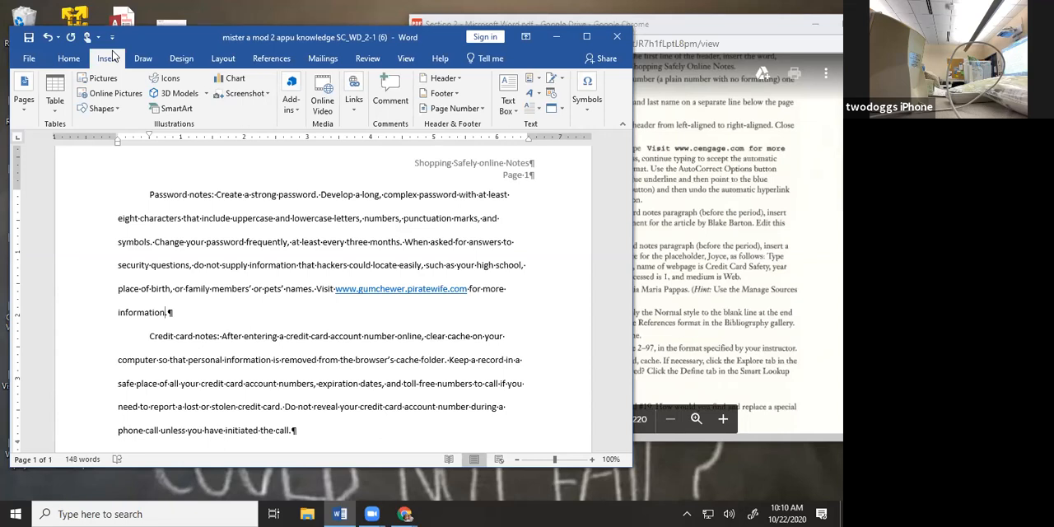
pyautogui.click(373, 58)
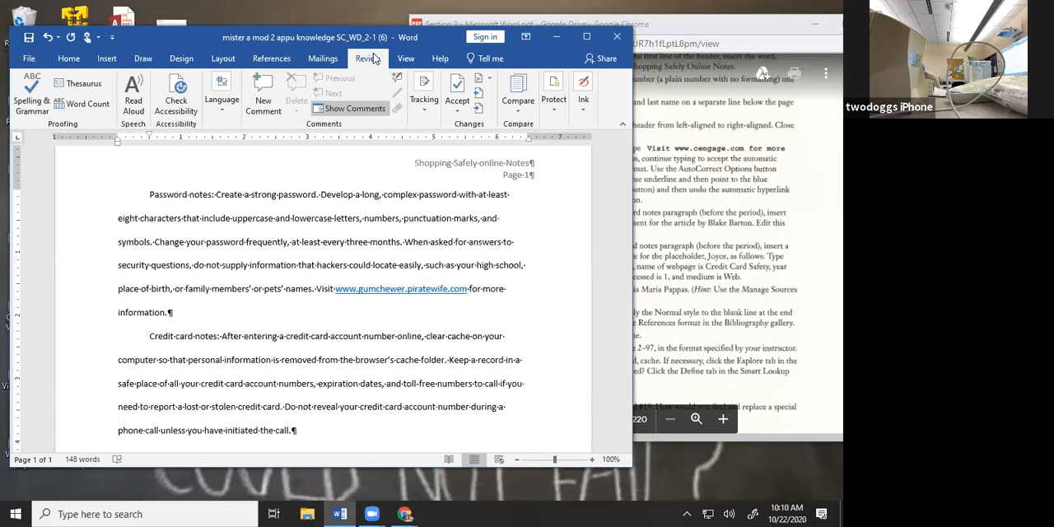
pyautogui.click(785, 246)
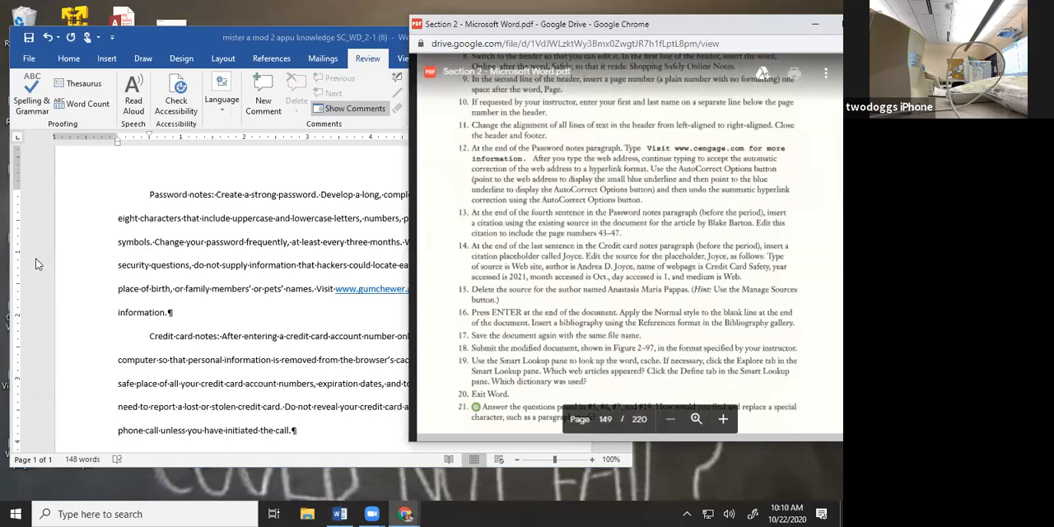
pyautogui.click(177, 271)
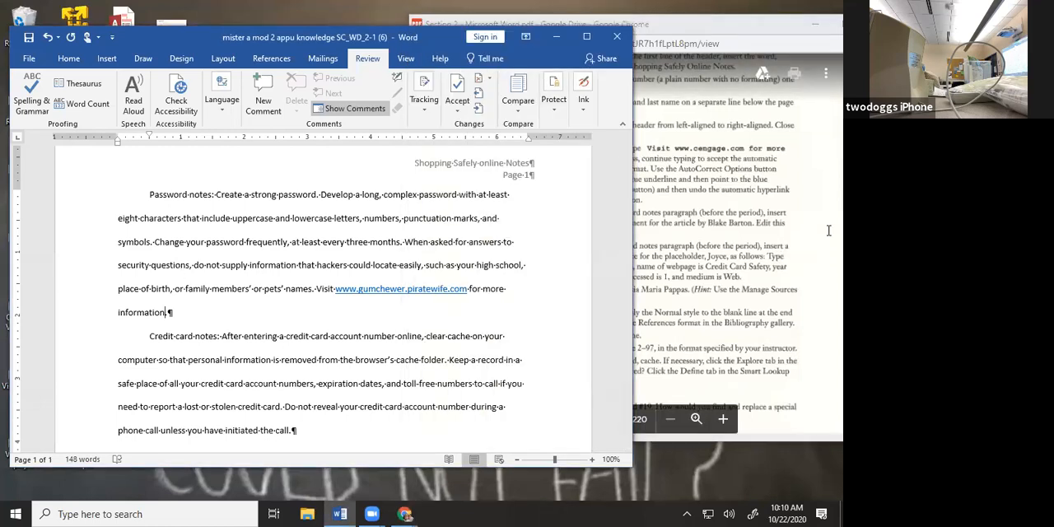
pyautogui.click(829, 262)
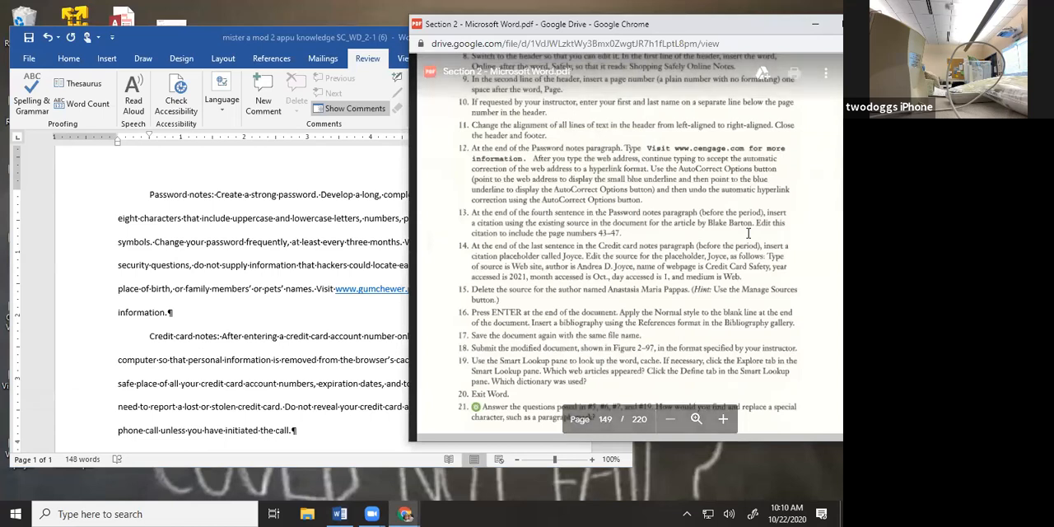
pyautogui.click(234, 313)
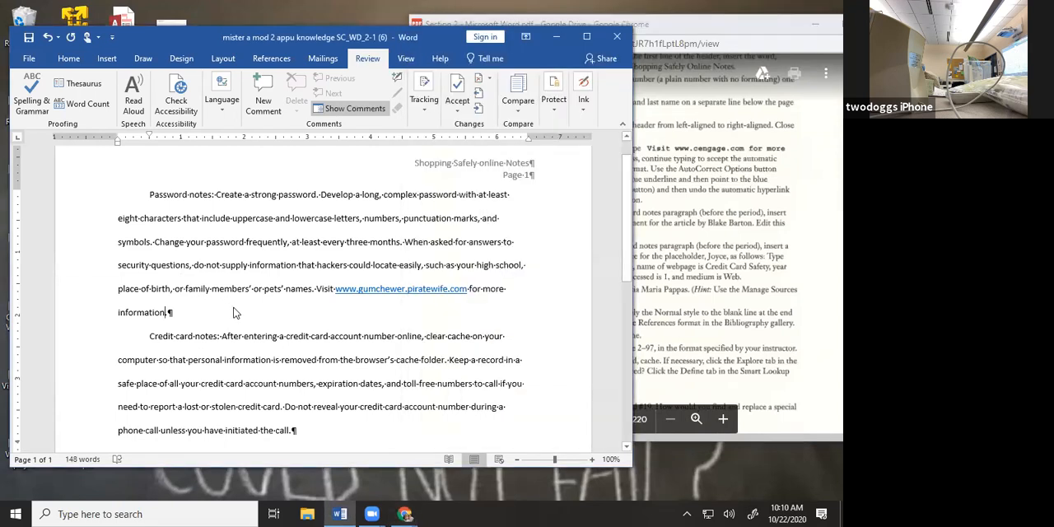
# Place the cursor near the end of the fourth Password notes sentence, maximize the document window and keep looking for the citation command
pyautogui.click(312, 290)
pyautogui.write('.')
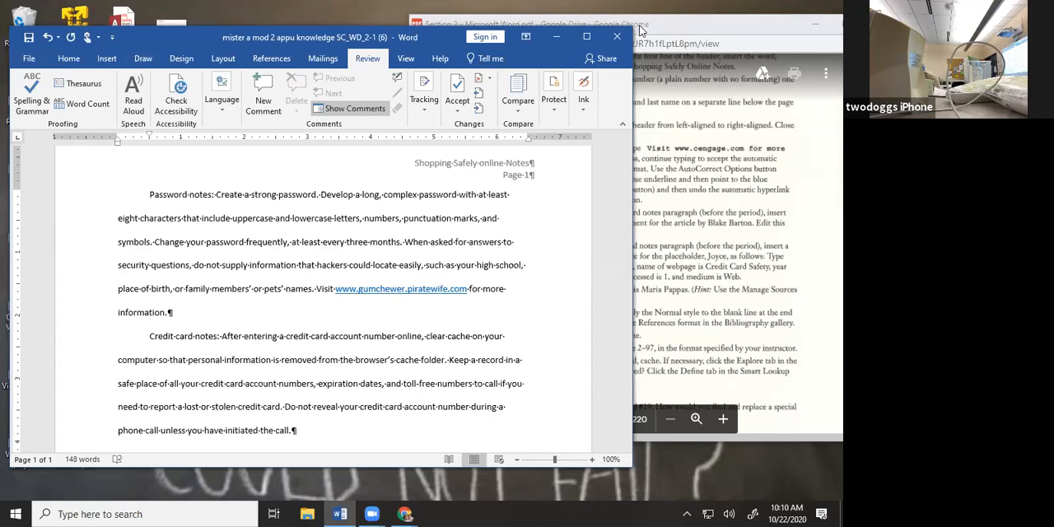
pyautogui.click(587, 36)
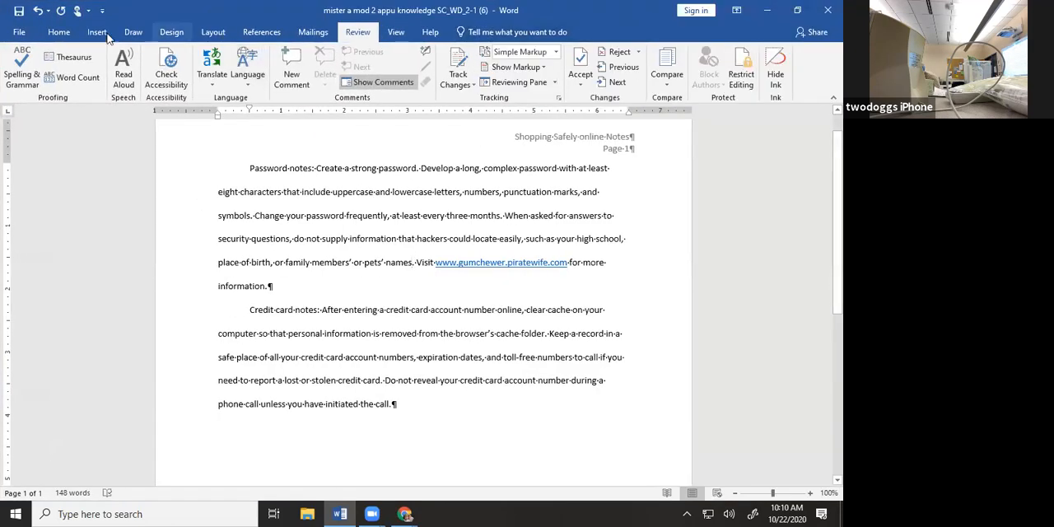
pyautogui.click(98, 33)
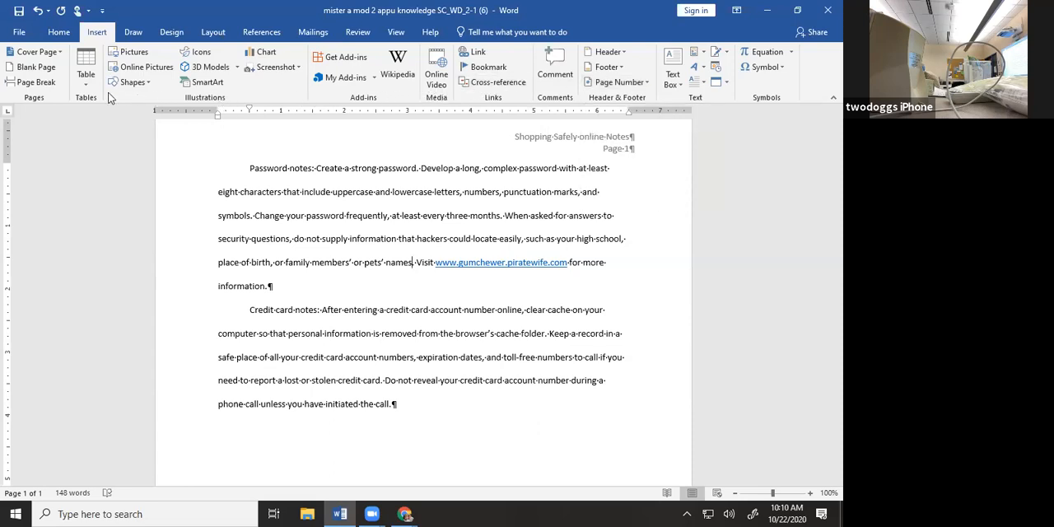
pyautogui.click(359, 33)
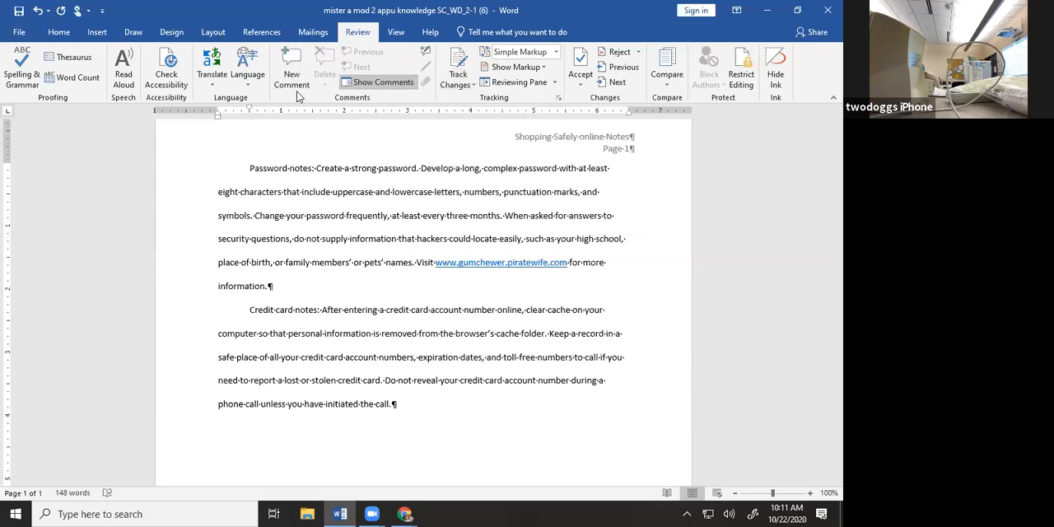
# Place the cursor before the final "s" of "names" in the fourth sentence and view the sources available for a citation
pyautogui.rightClick(409, 261)
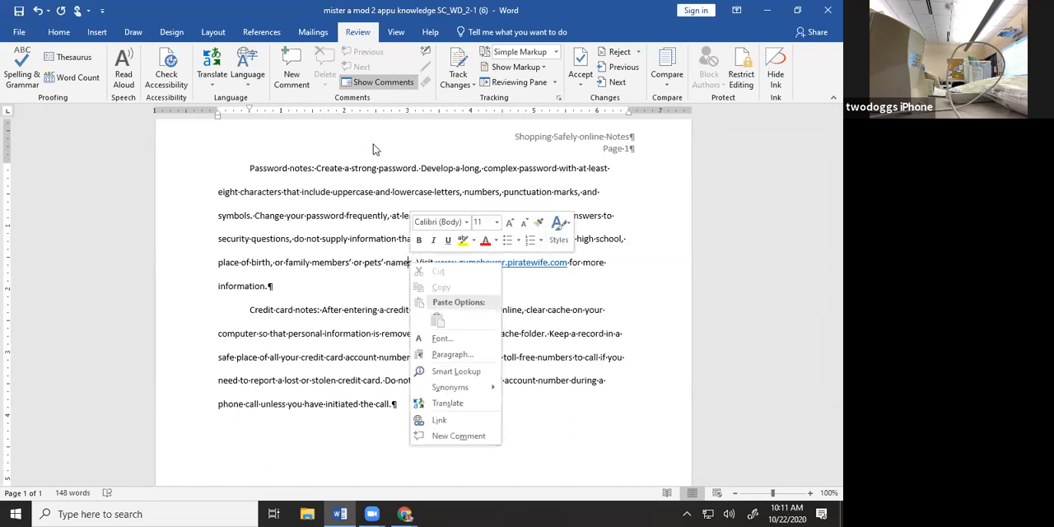
pyautogui.click(249, 34)
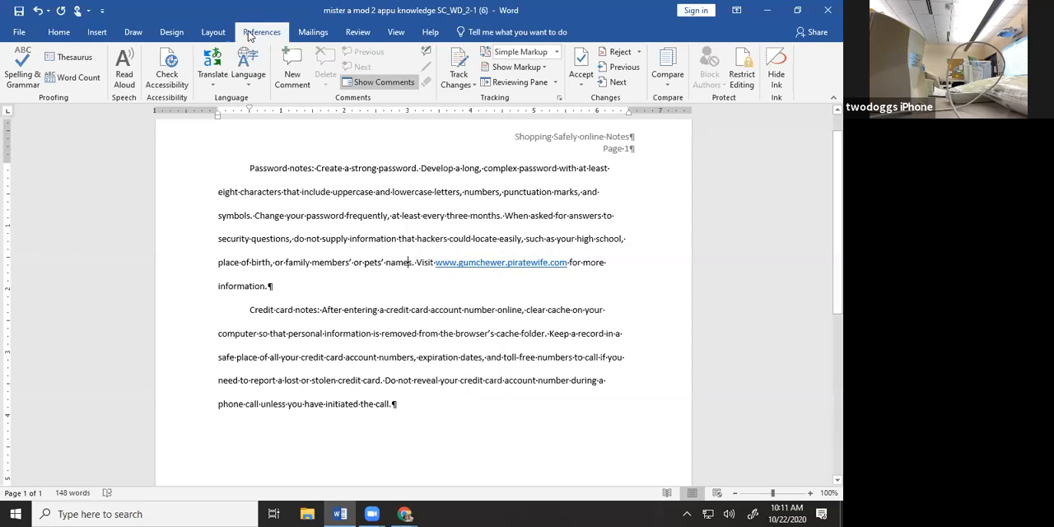
pyautogui.click(251, 35)
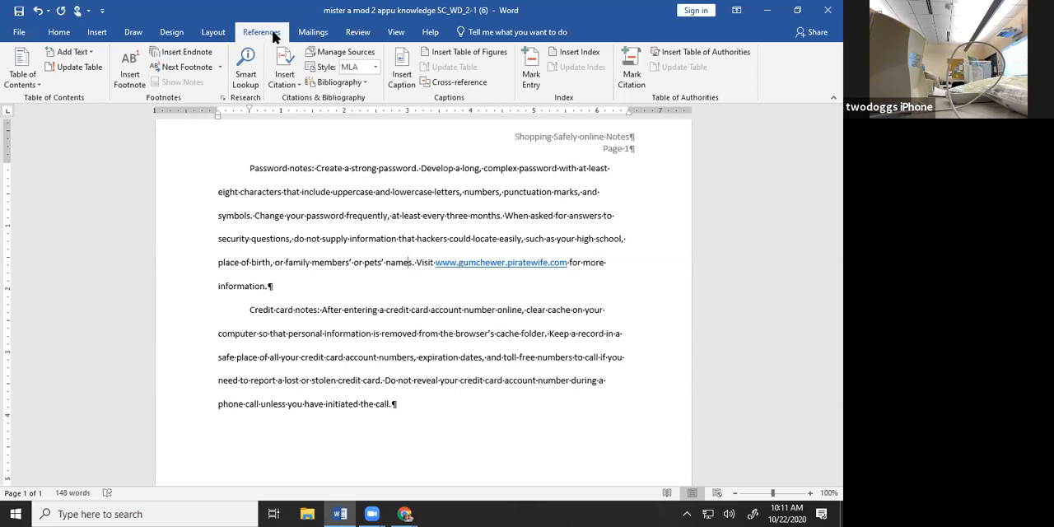
pyautogui.click(294, 80)
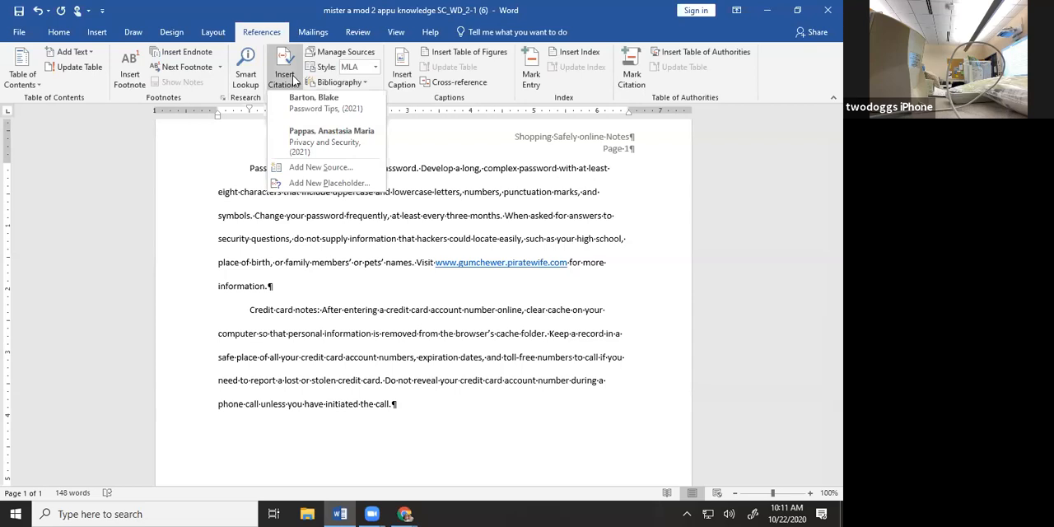
pyautogui.click(290, 73)
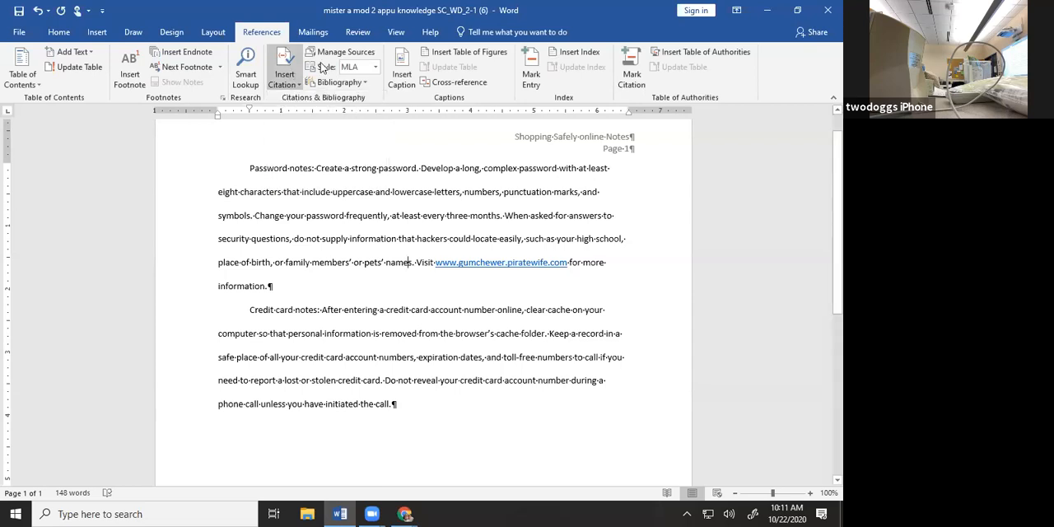
# Restore the window beside the PDF and insert a citation to the existing Password Tips (2021) source at the cursor
pyautogui.click(802, 11)
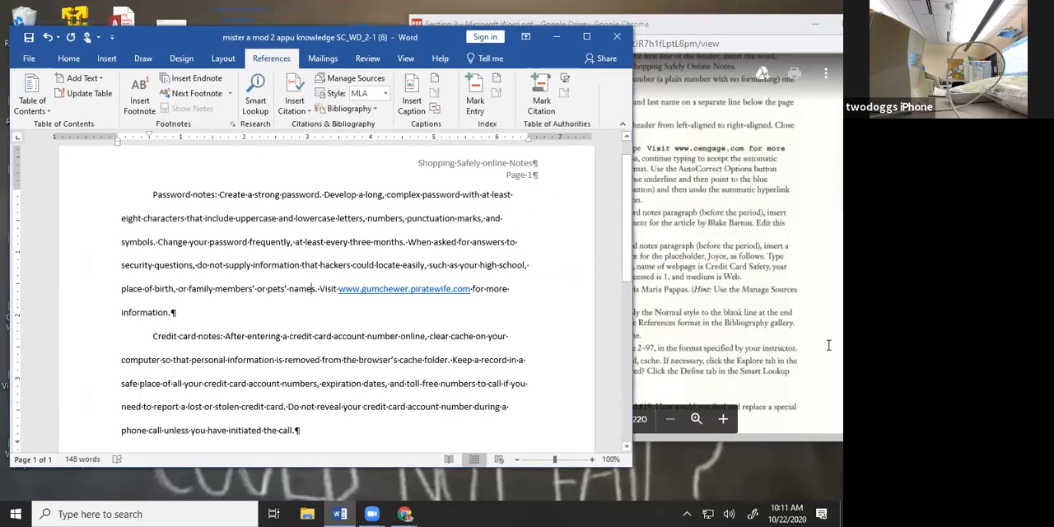
pyautogui.click(740, 260)
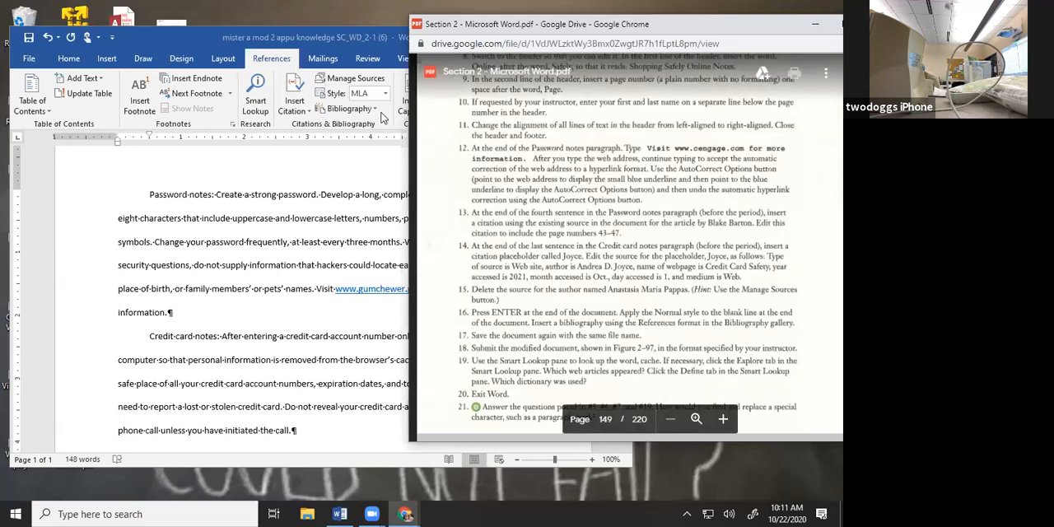
pyautogui.click(294, 115)
pyautogui.click(303, 110)
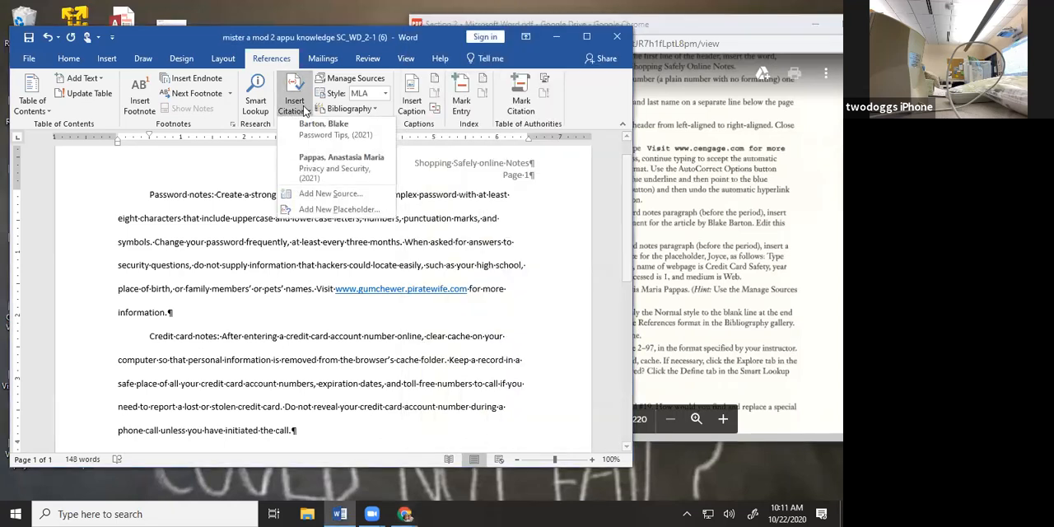
pyautogui.click(317, 133)
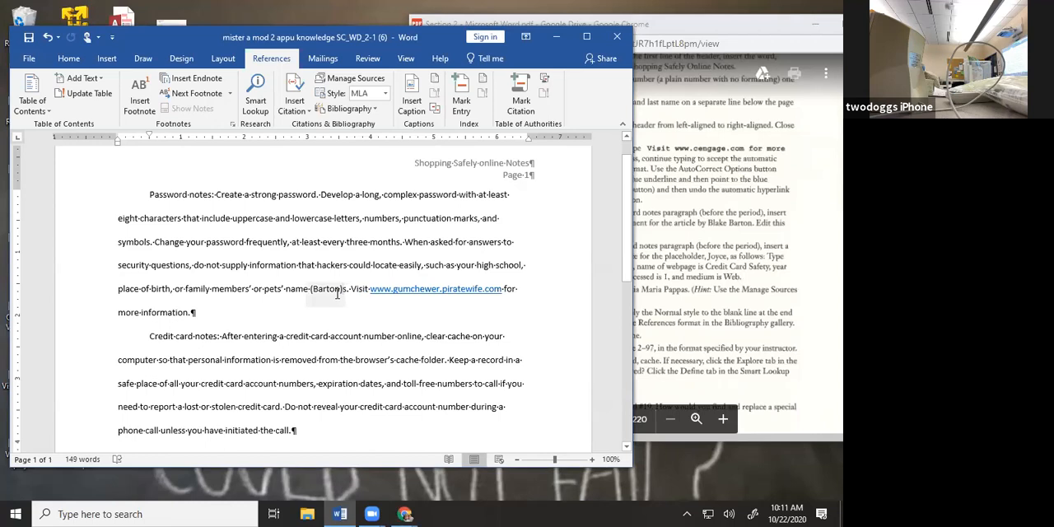
# Edit the Password Tips citation to include the page numbers 43-47
pyautogui.click(338, 289)
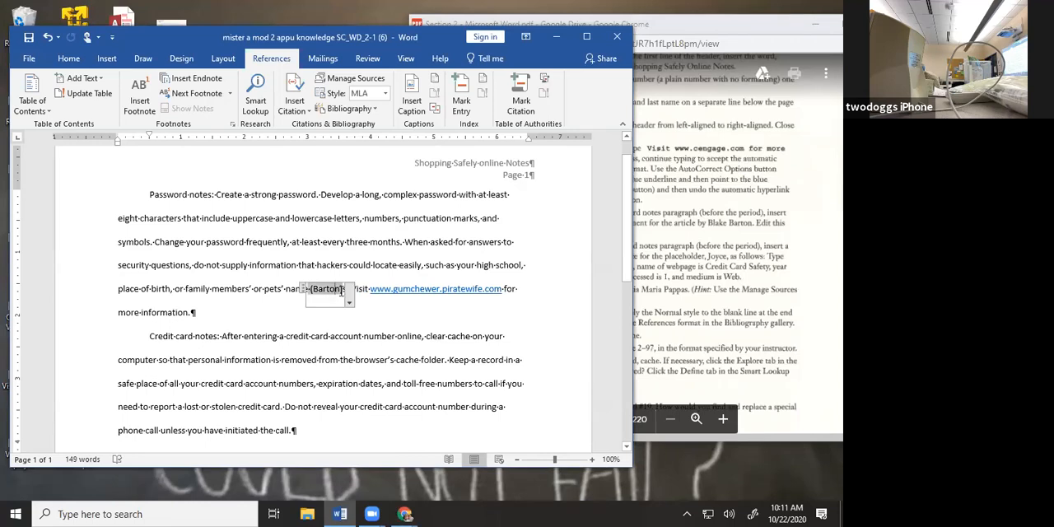
pyautogui.click(343, 290)
pyautogui.click(339, 294)
pyautogui.click(737, 246)
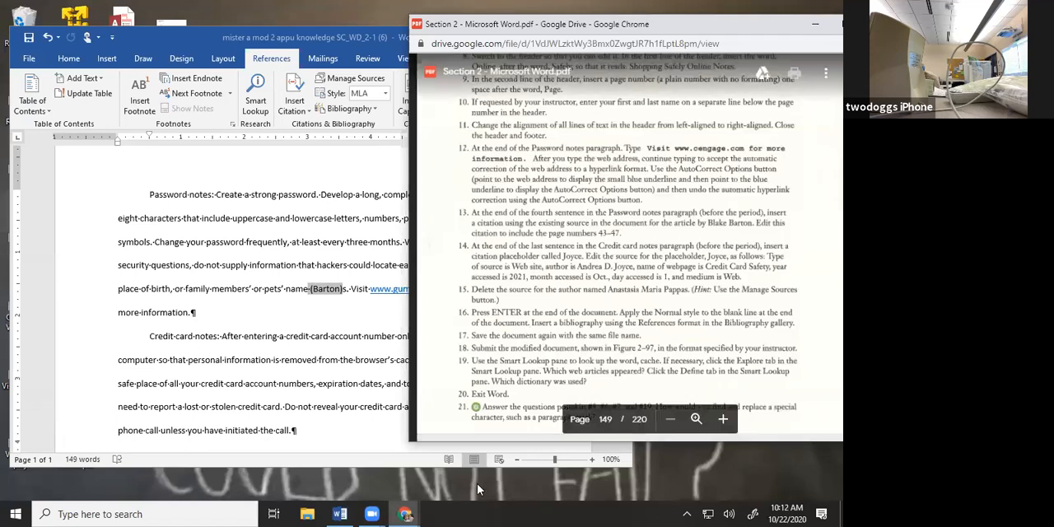
pyautogui.click(338, 289)
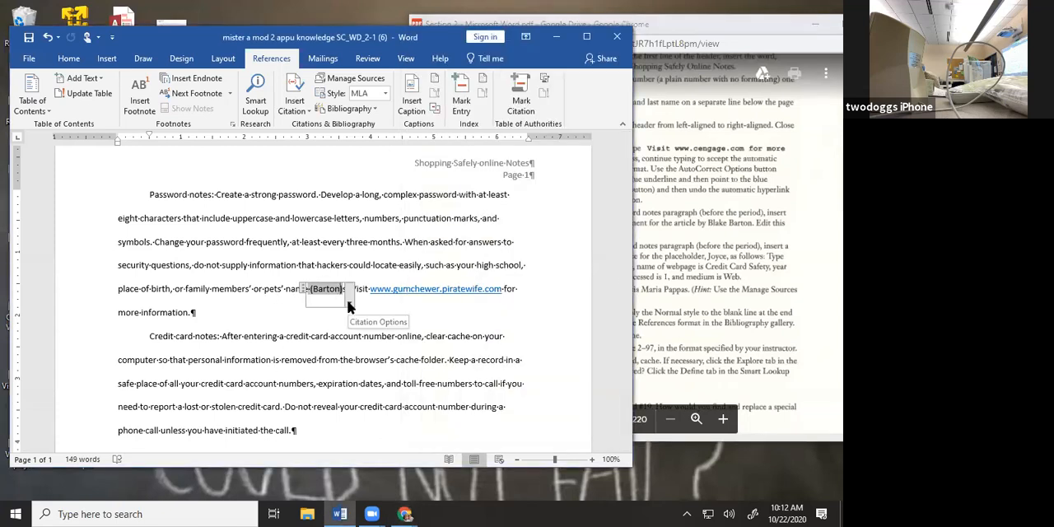
pyautogui.press('BackSpace')
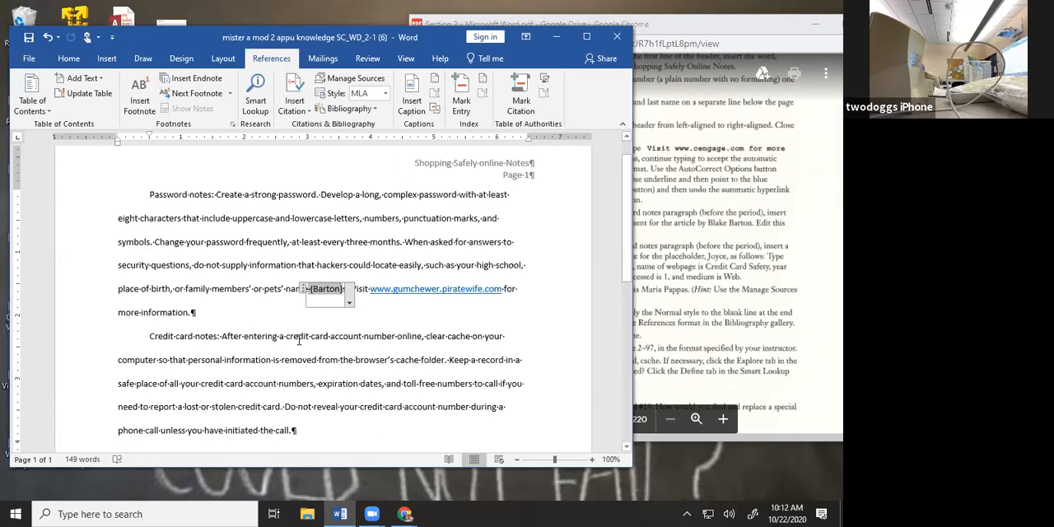
pyautogui.click(349, 302)
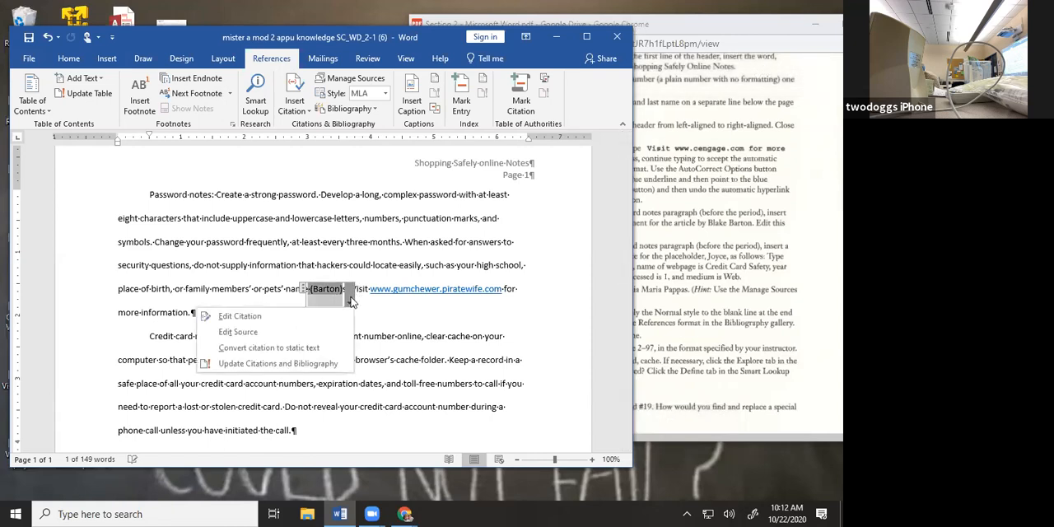
pyautogui.click(239, 316)
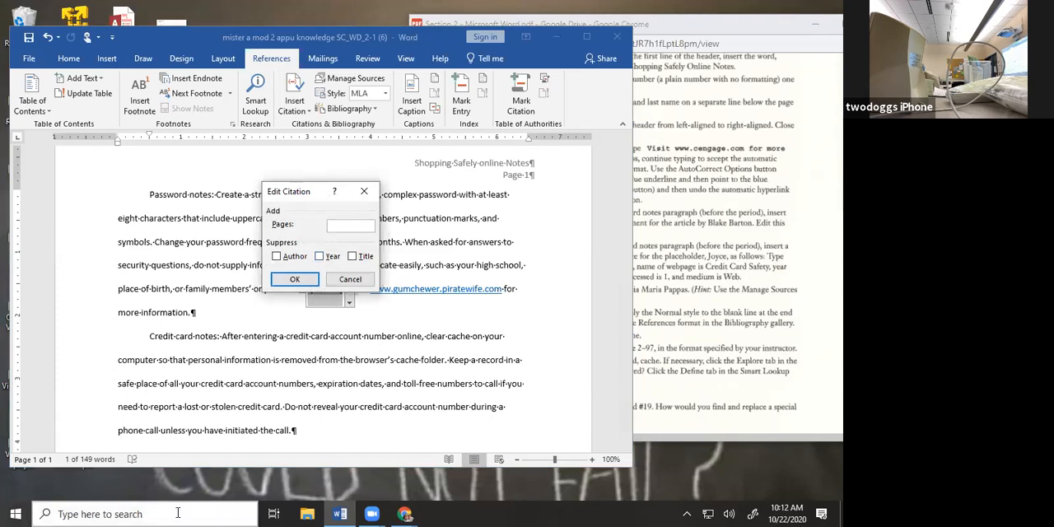
pyautogui.write('43-47')
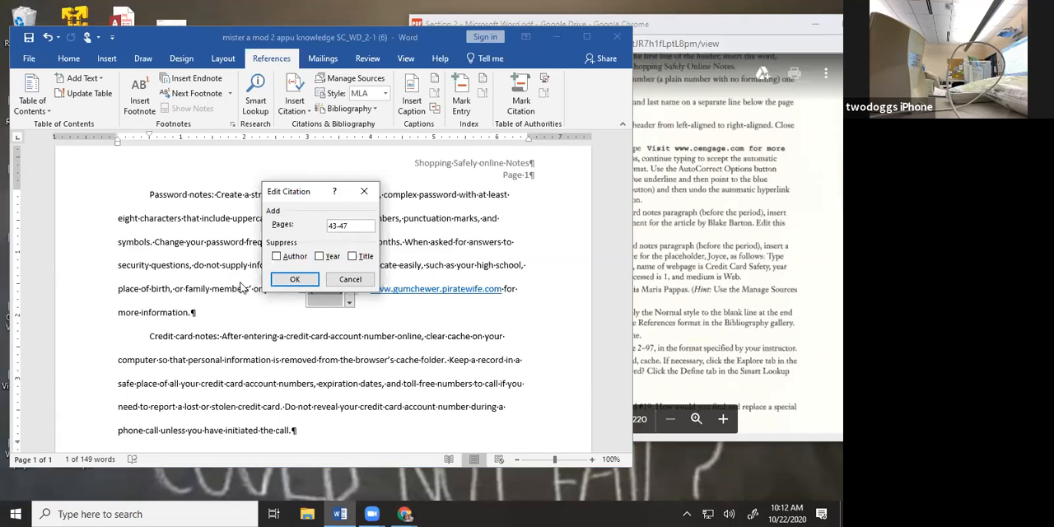
pyautogui.click(284, 280)
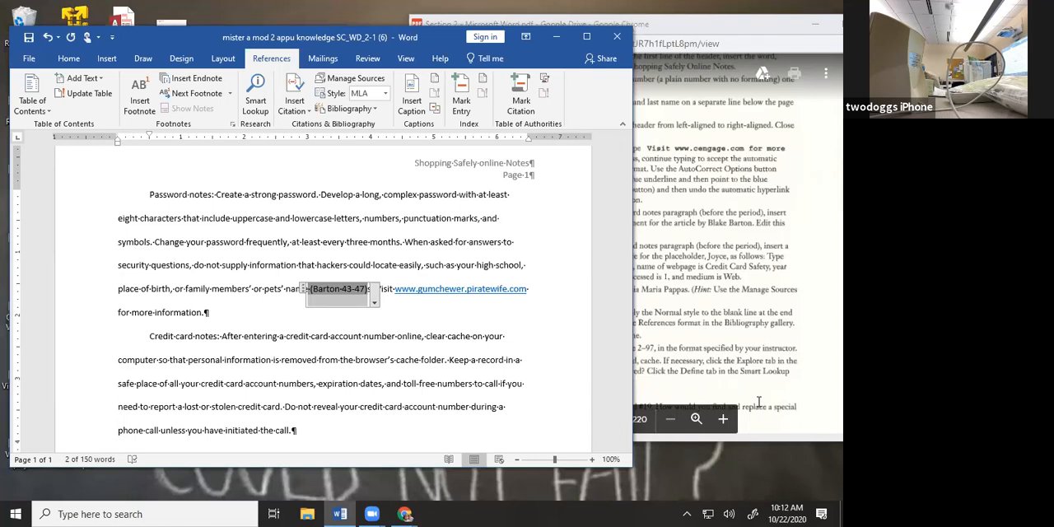
# Complete the word "names" before the Password Tips citation and delete the stray "s" between the citation and the period
pyautogui.click(541, 311)
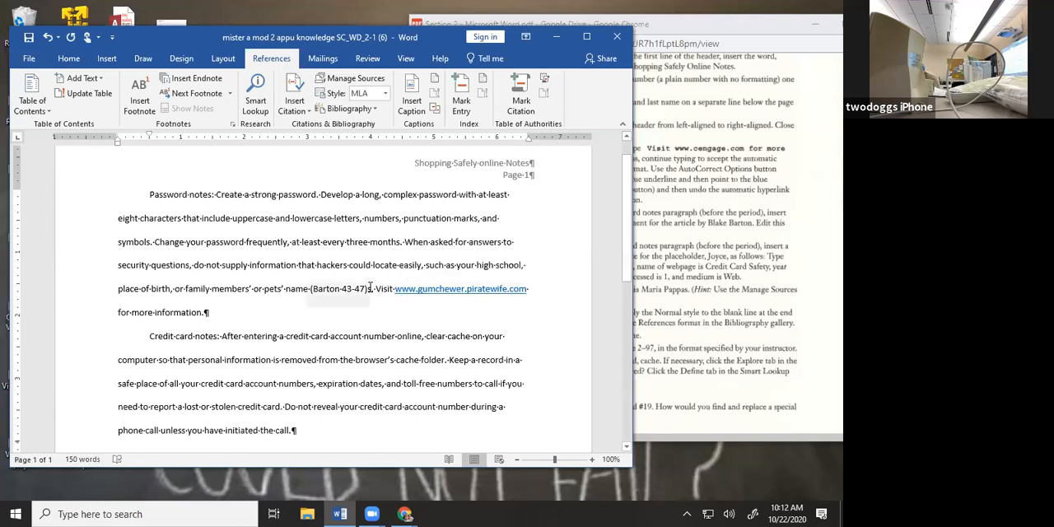
pyautogui.click(312, 289)
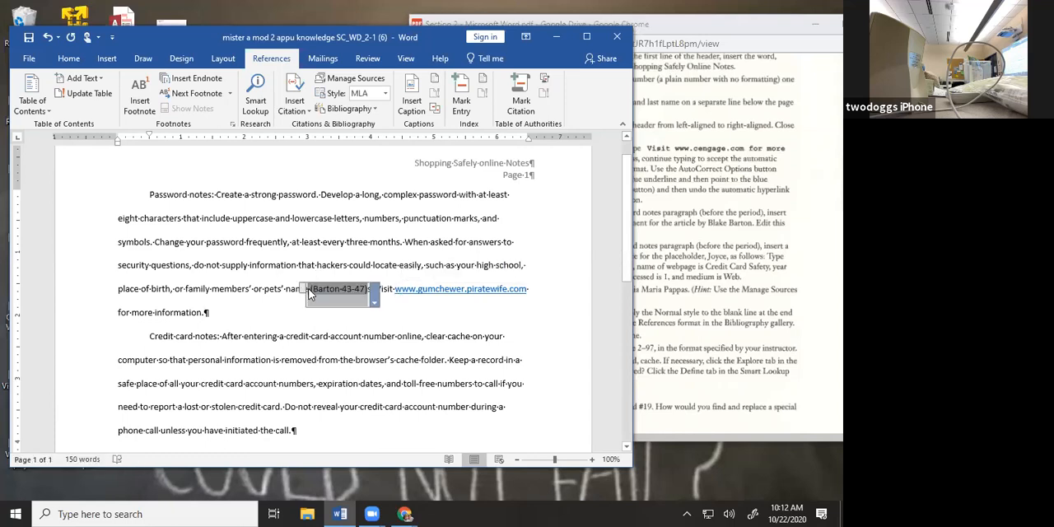
pyautogui.click(297, 290)
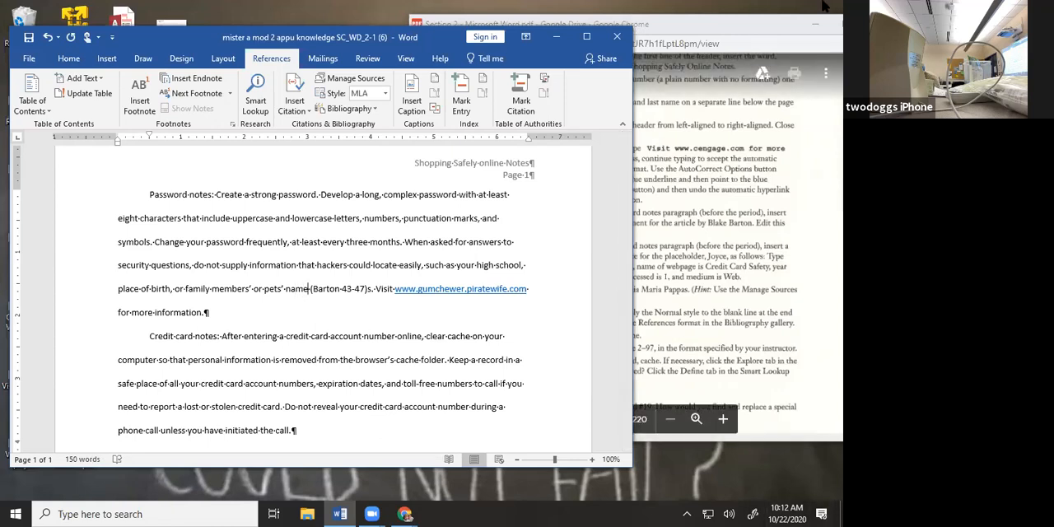
pyautogui.write('s')
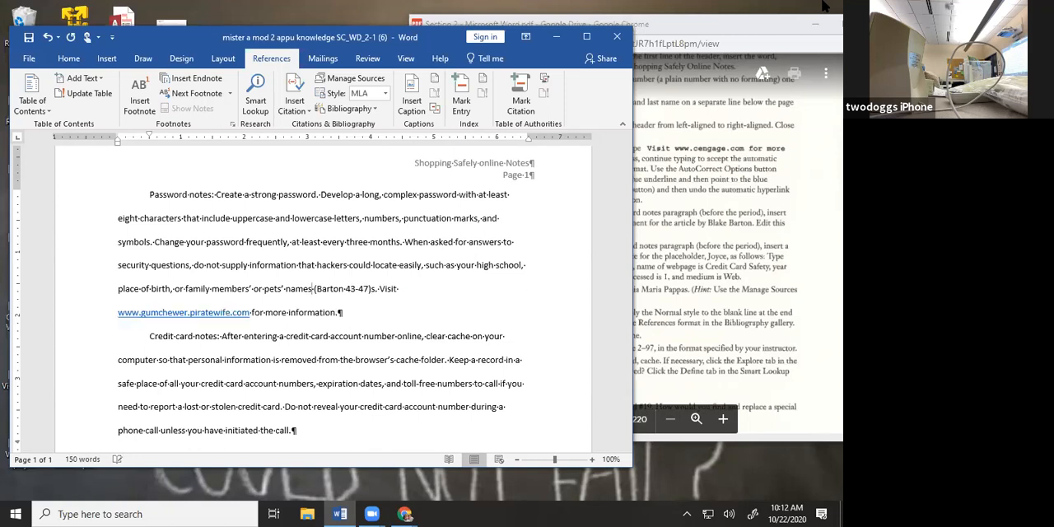
pyautogui.press('Right')
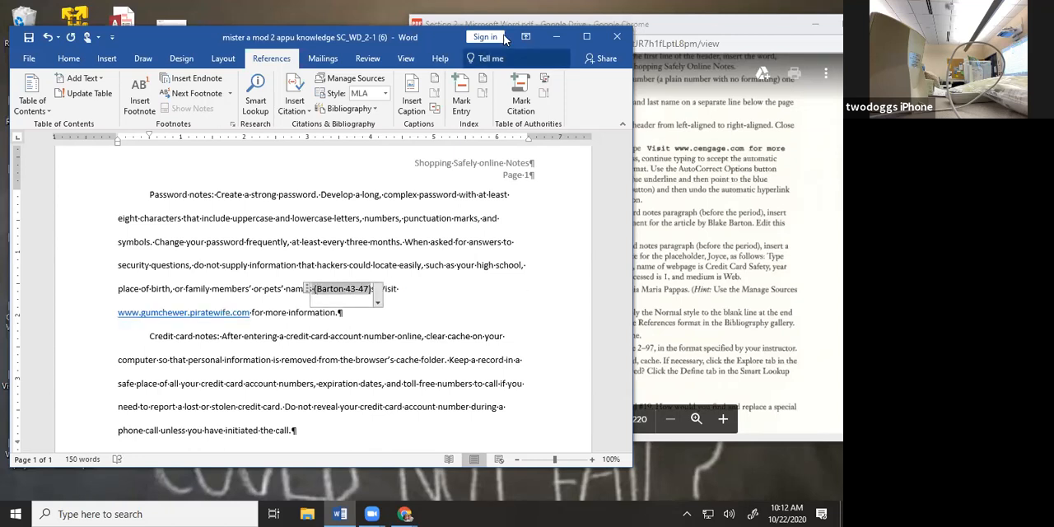
pyautogui.click(486, 316)
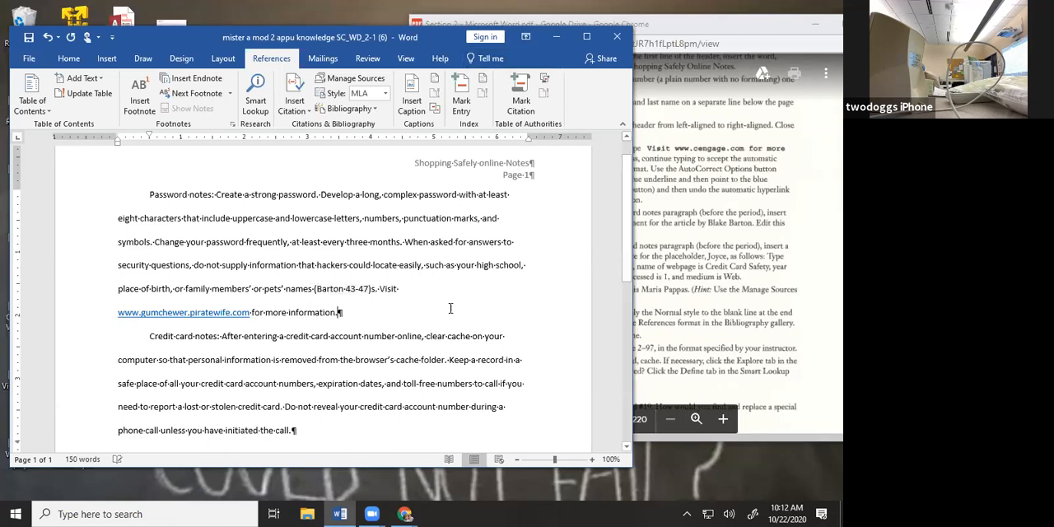
pyautogui.click(376, 289)
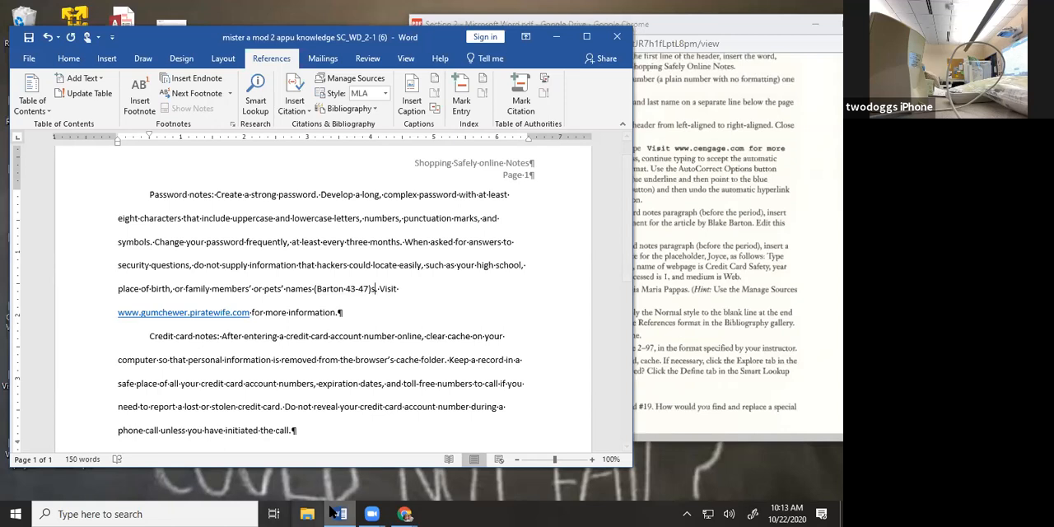
pyautogui.press('BackSpace')
# Insert a citation placeholder named with the surname given in task 14 after "call" in the last Credit card notes sentence, before the period
pyautogui.click(751, 148)
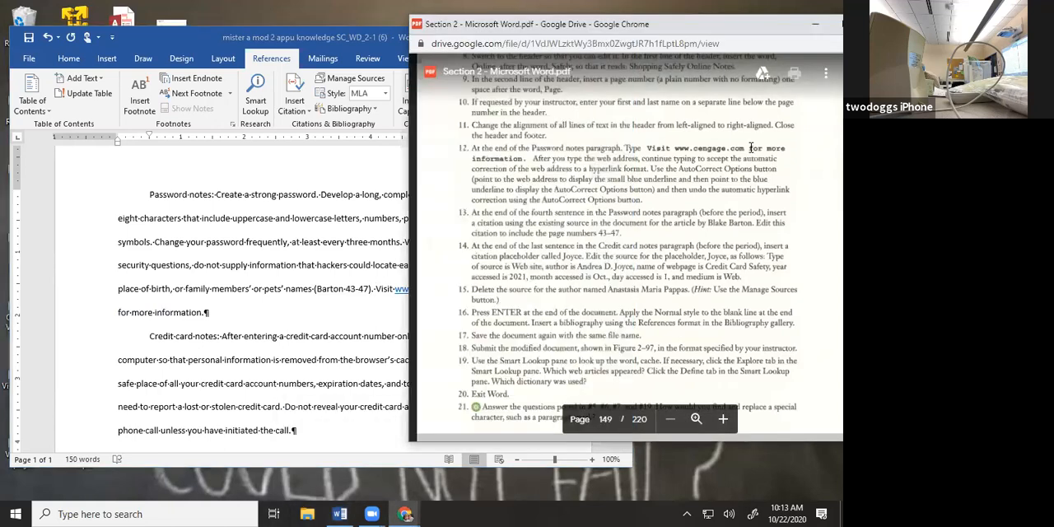
pyautogui.click(353, 316)
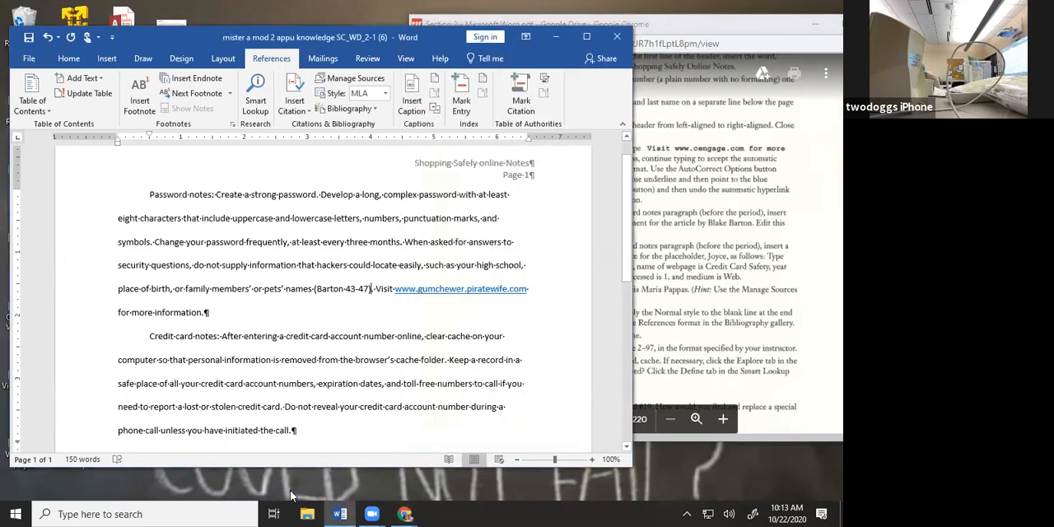
pyautogui.click(289, 430)
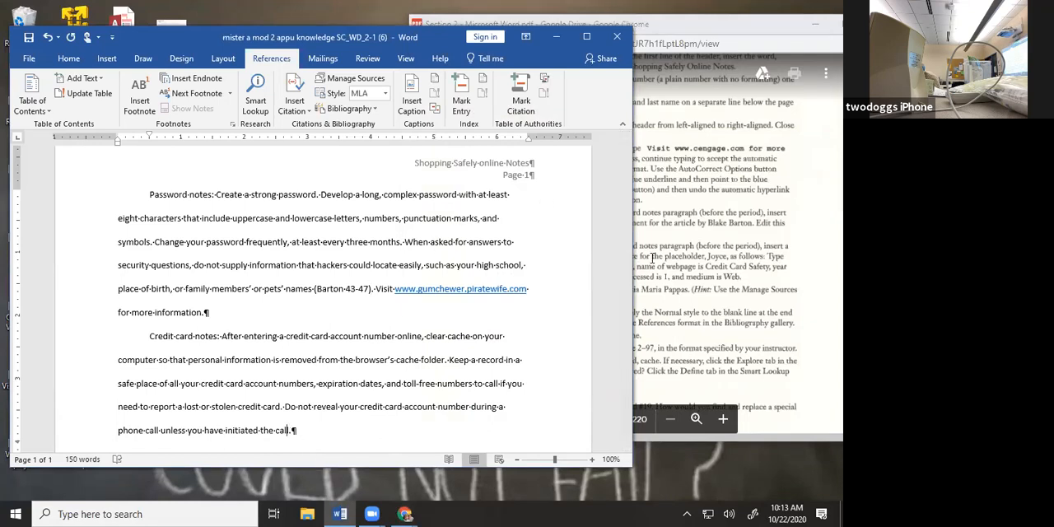
pyautogui.click(652, 258)
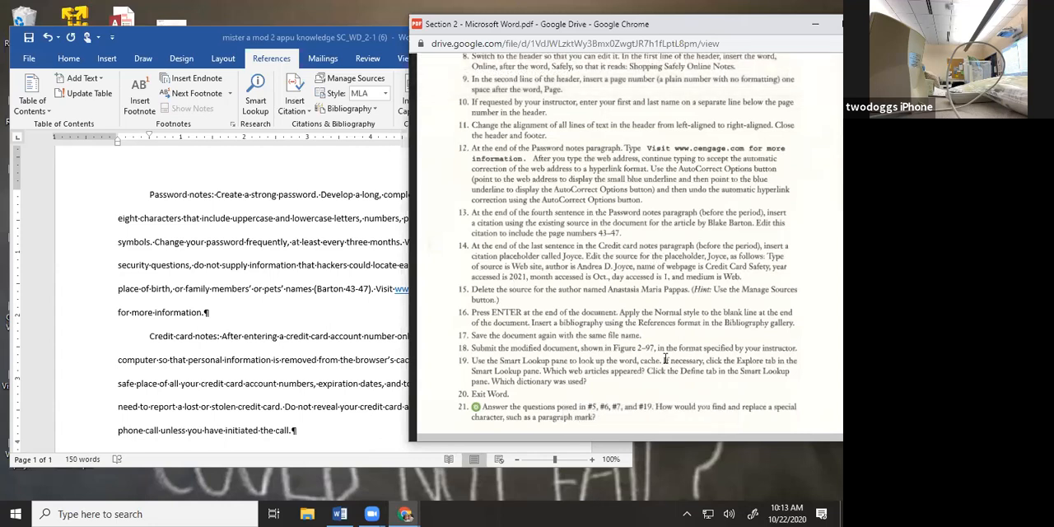
pyautogui.click(346, 426)
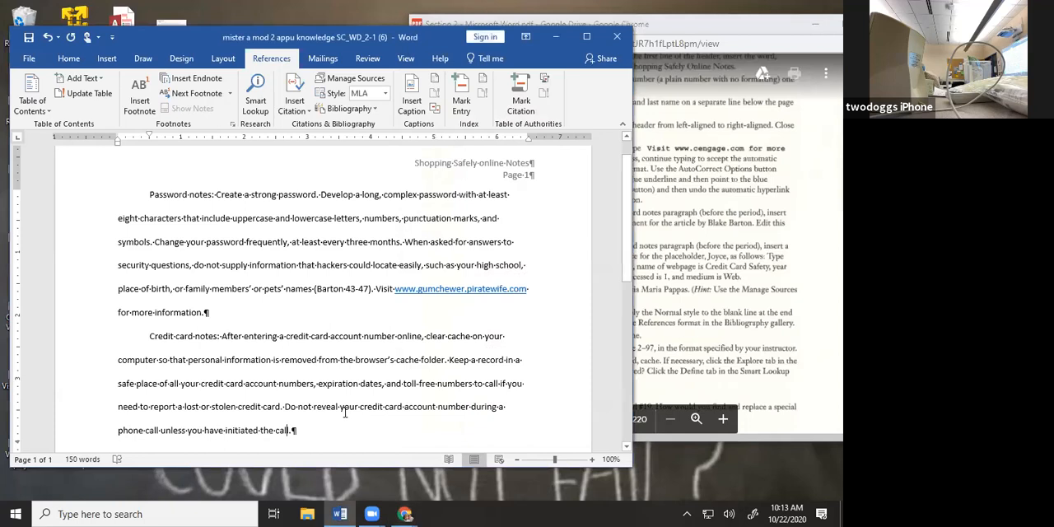
pyautogui.click(310, 109)
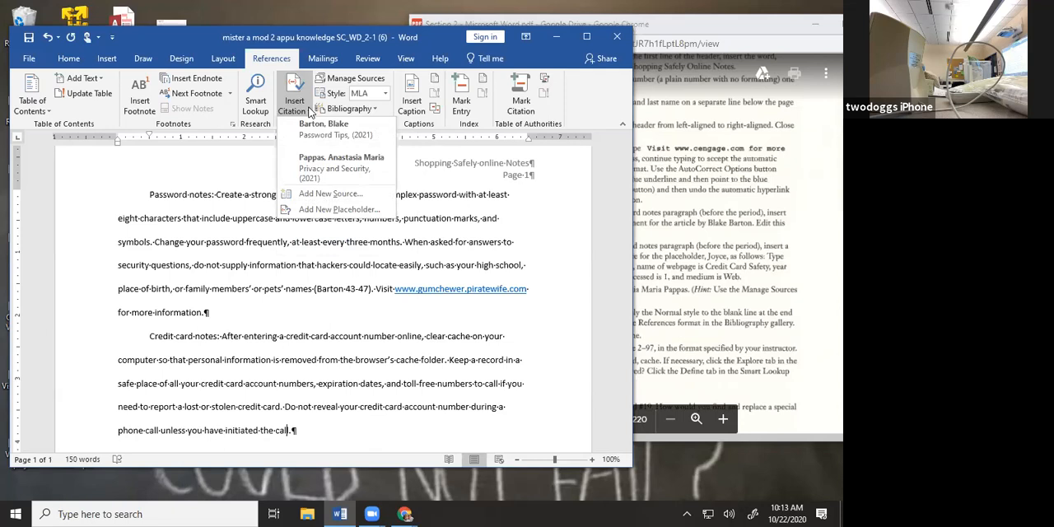
pyautogui.click(336, 210)
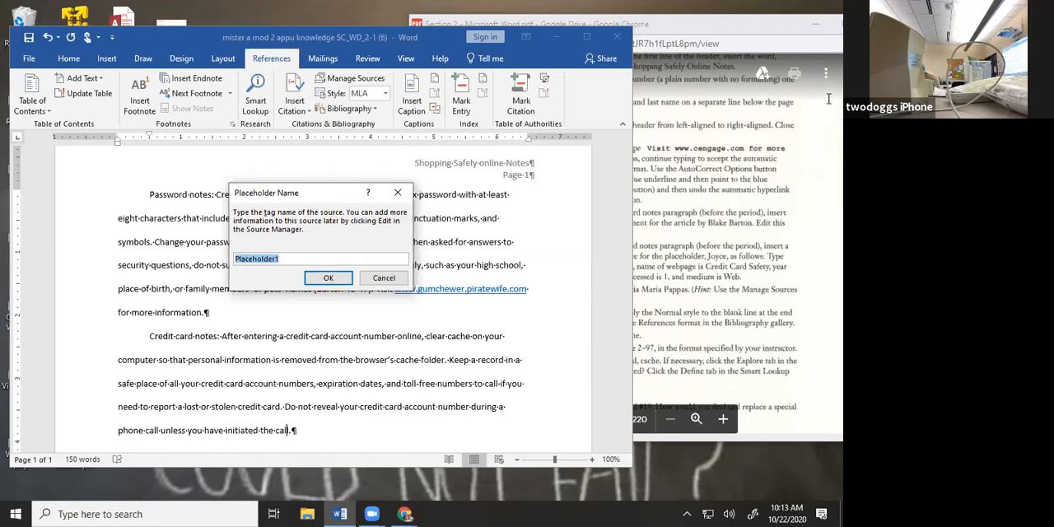
pyautogui.write('Joyce')
pyautogui.click(338, 278)
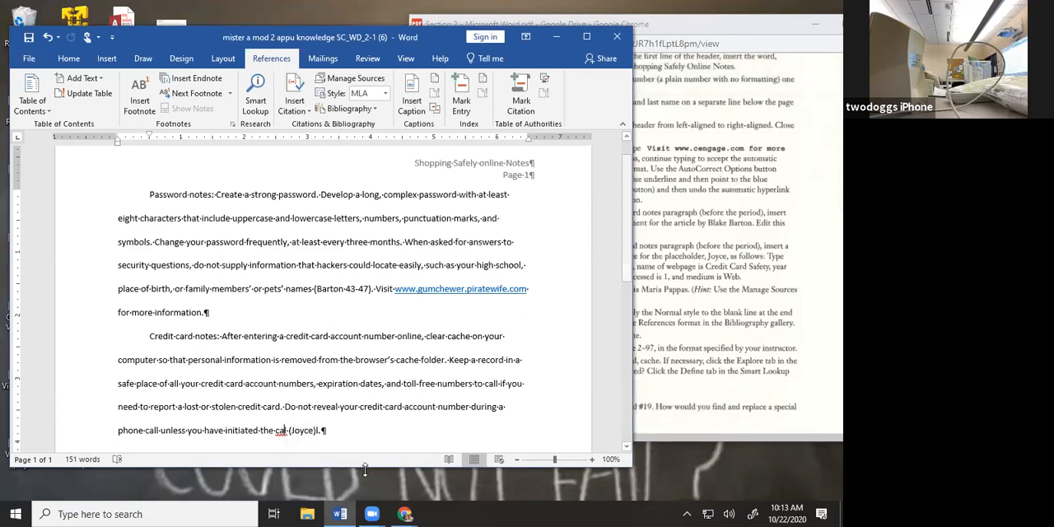
pyautogui.write('l')
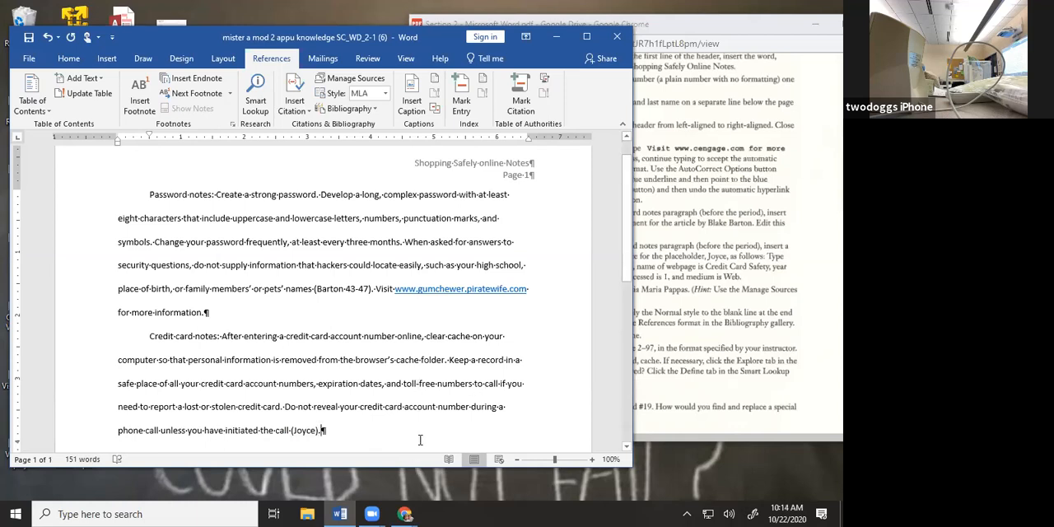
# Read the placeholder's source details in the assignment PDF and select the placeholder citation at the end of the Credit card notes paragraph
pyautogui.click(681, 316)
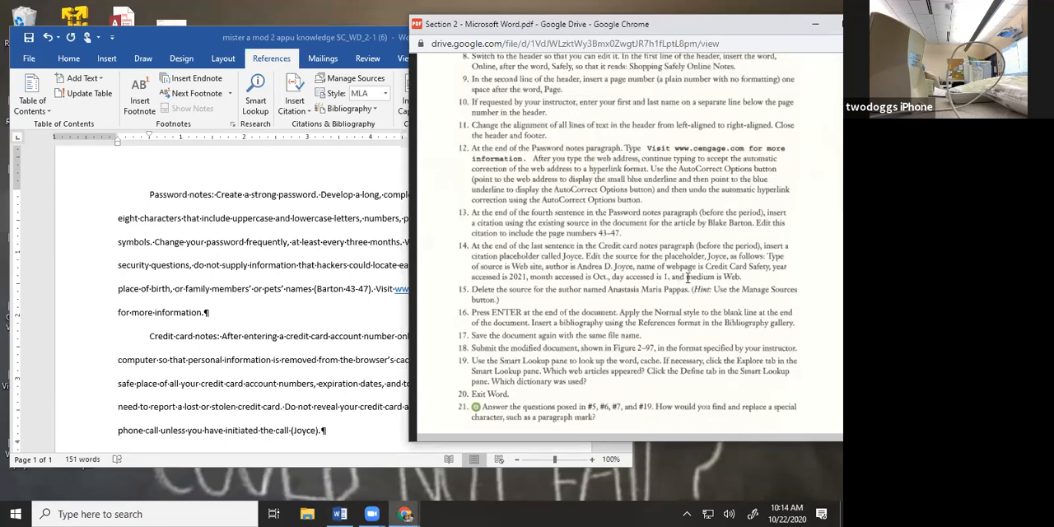
pyautogui.click(373, 408)
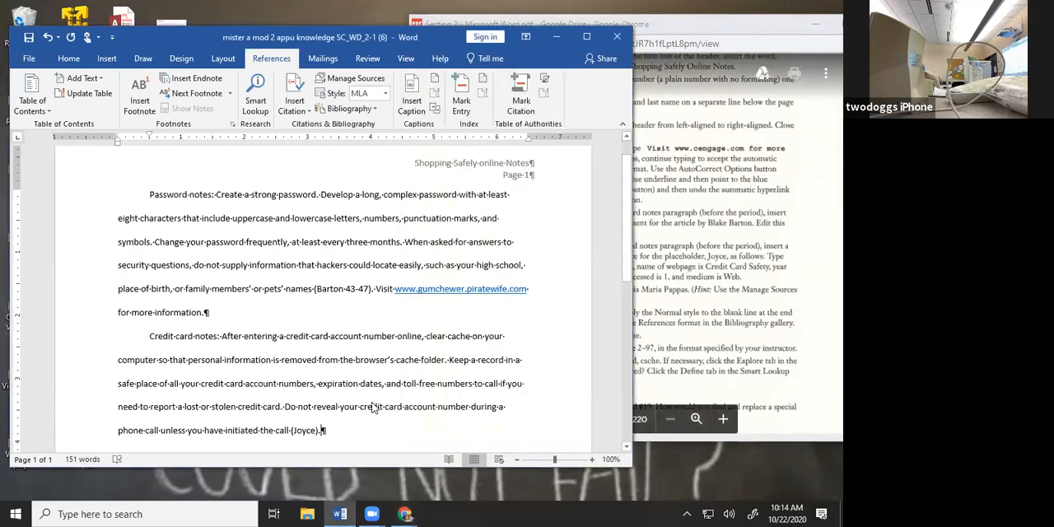
pyautogui.click(311, 431)
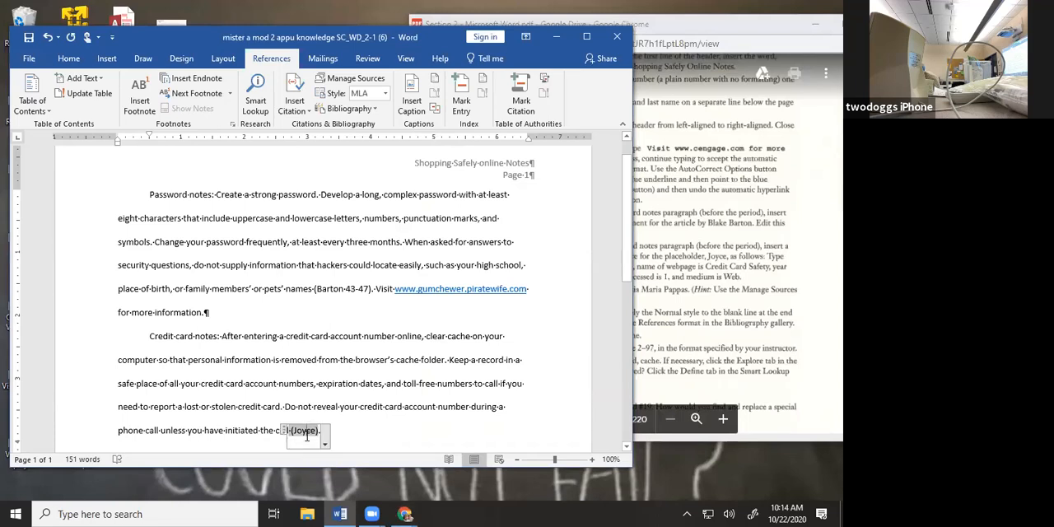
pyautogui.scroll(-1, 358, 424)
pyautogui.click(350, 416)
pyautogui.click(312, 369)
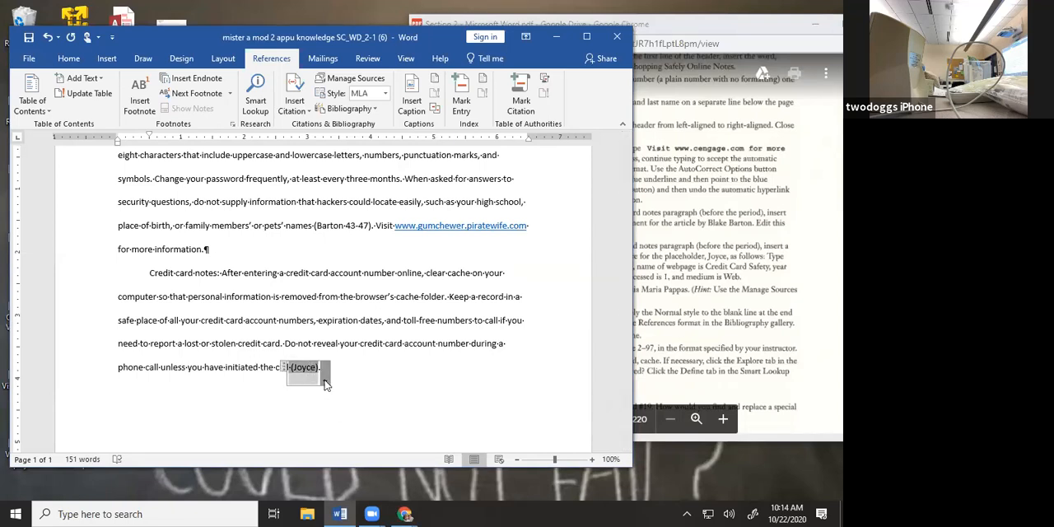
pyautogui.click(324, 382)
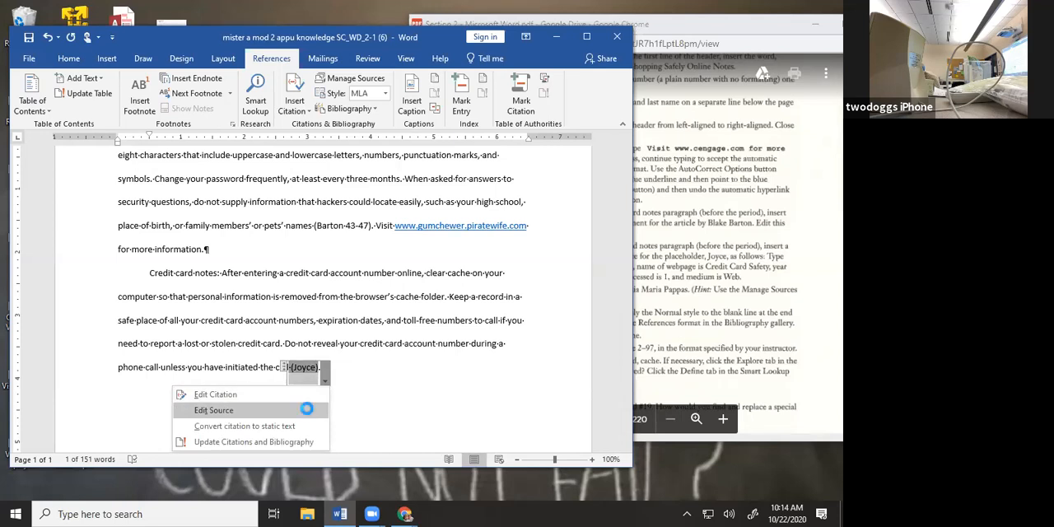
pyautogui.click(307, 408)
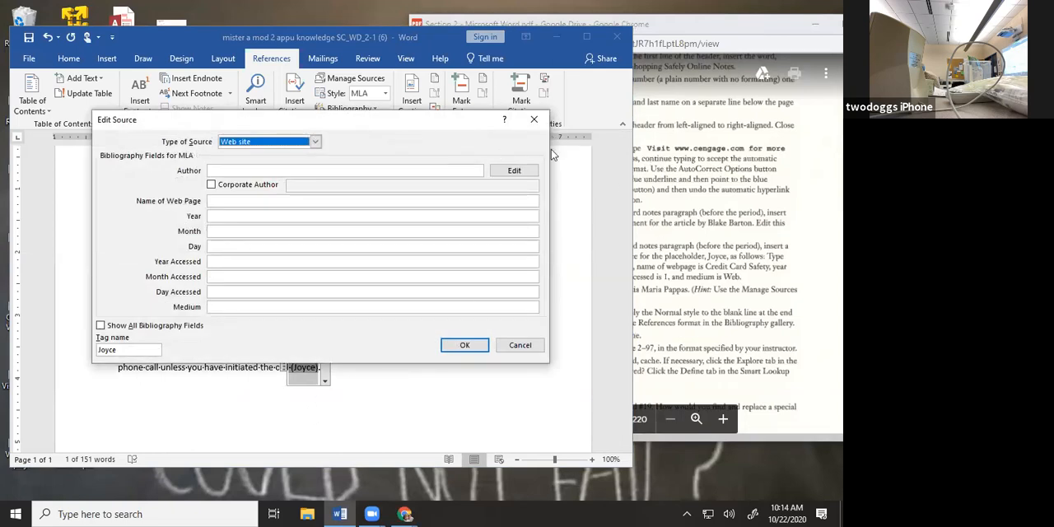
pyautogui.click(634, 85)
pyautogui.click(636, 84)
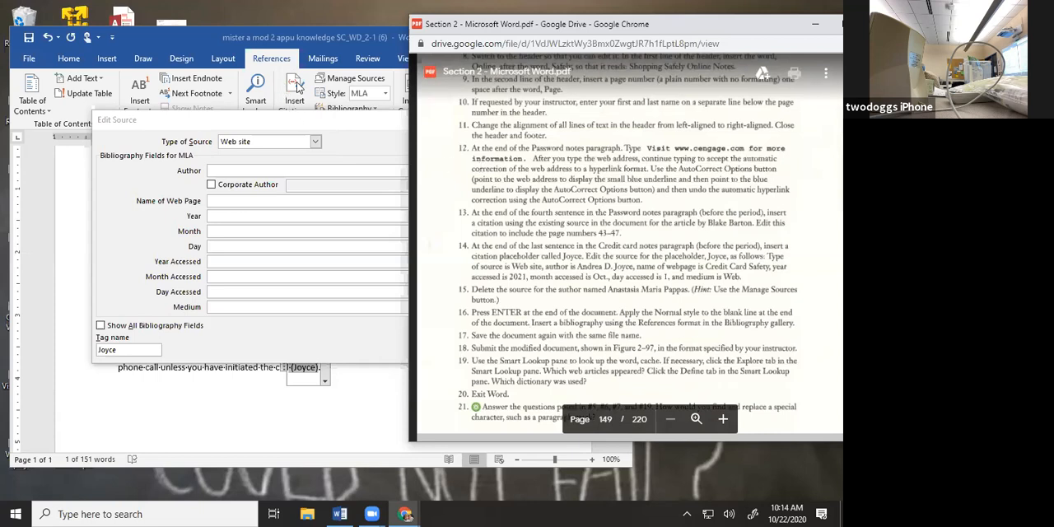
pyautogui.click(367, 123)
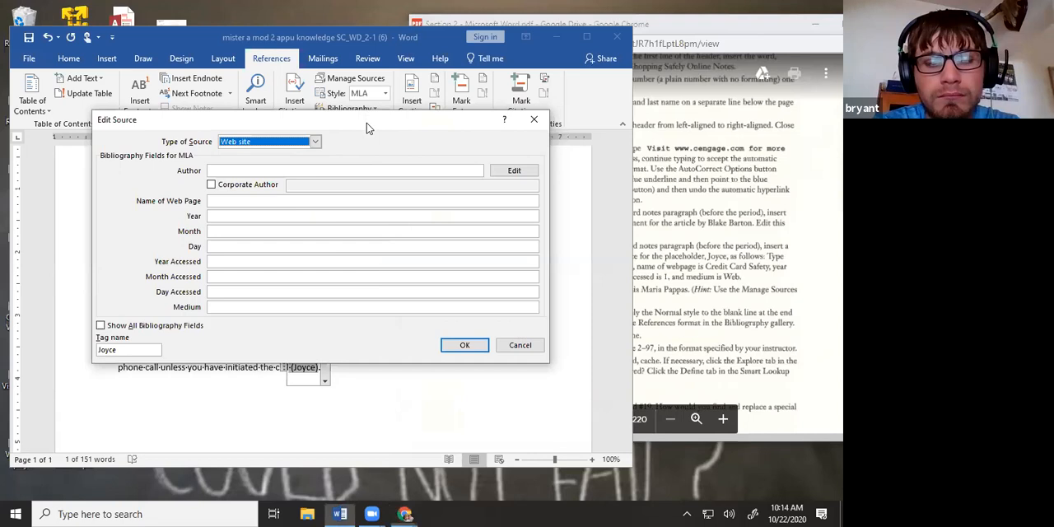
pyautogui.moveTo(366, 123); pyautogui.dragTo(372, 190)
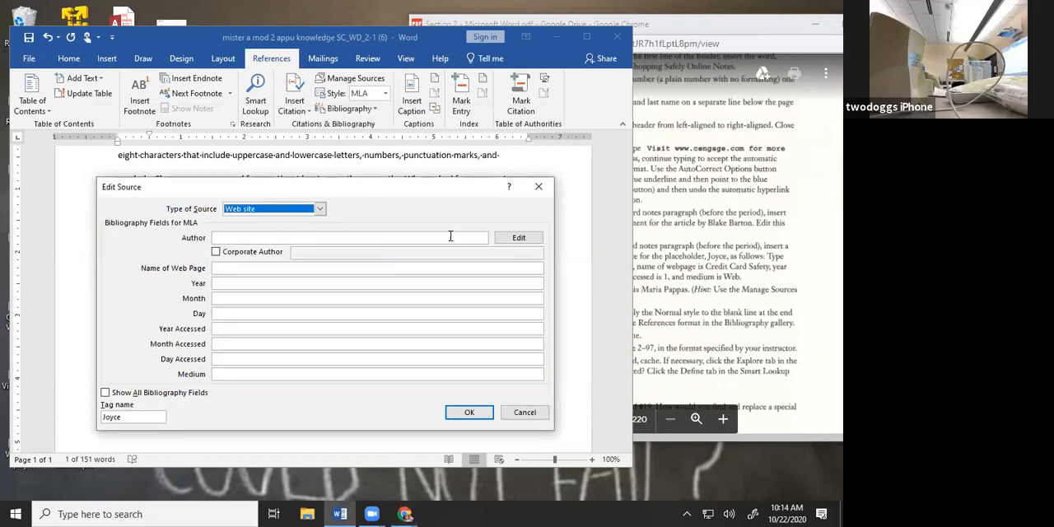
pyautogui.click(540, 185)
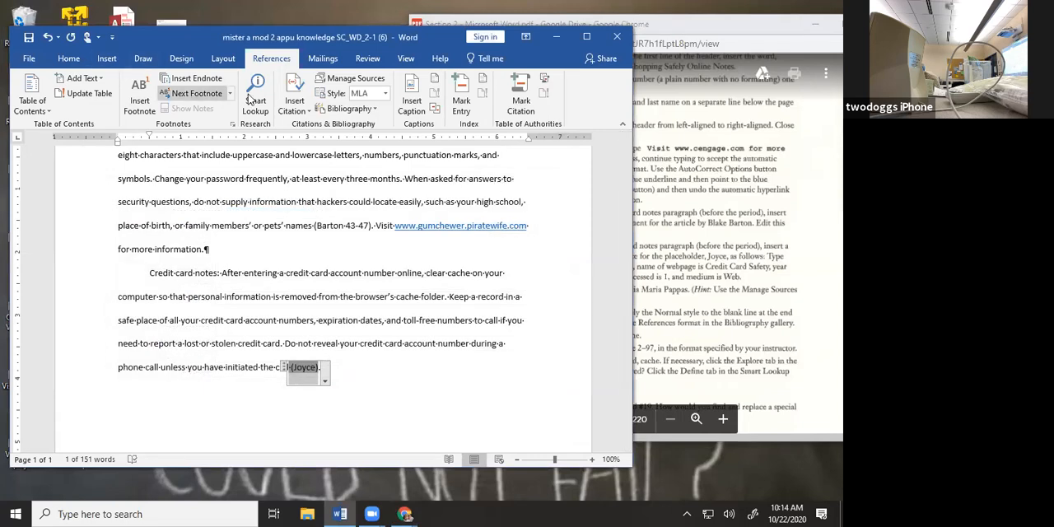
pyautogui.click(307, 115)
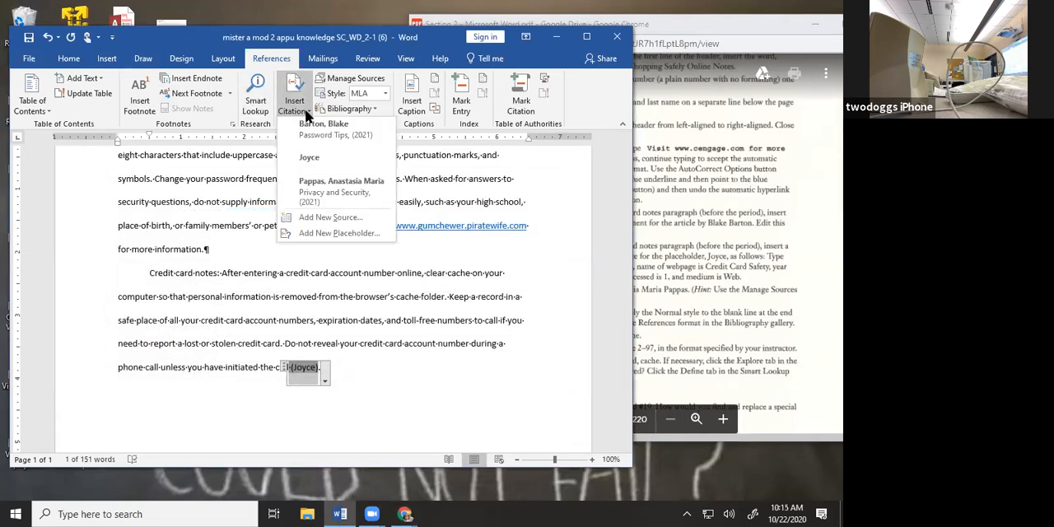
pyautogui.click(306, 116)
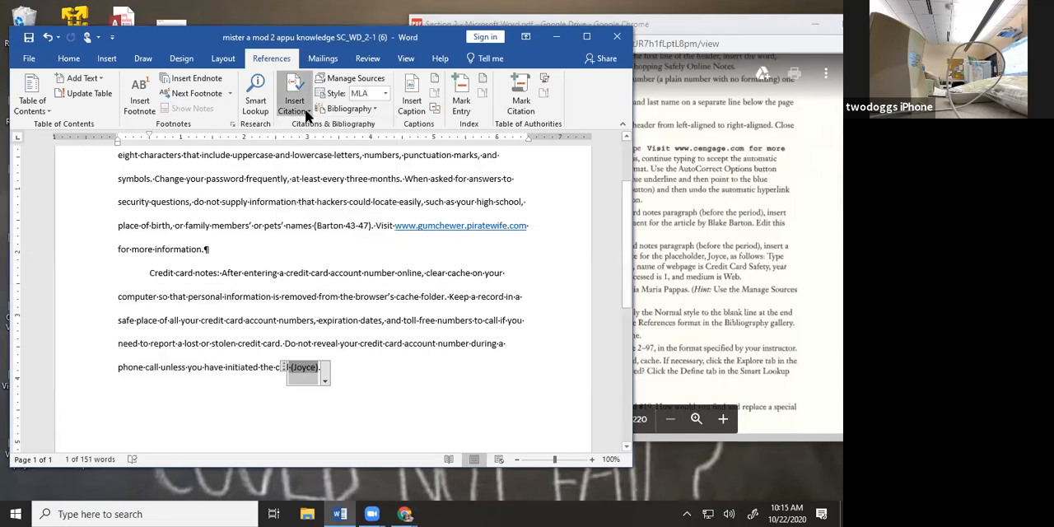
# Open the source of the placeholder citation after "call" for editing and enter the author's full name for the Web site source
pyautogui.click(324, 380)
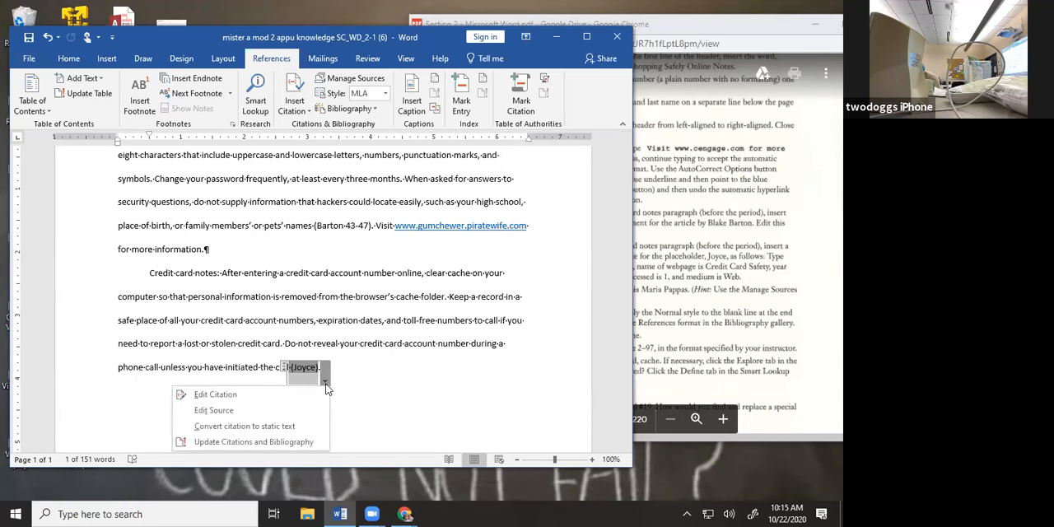
pyautogui.click(302, 410)
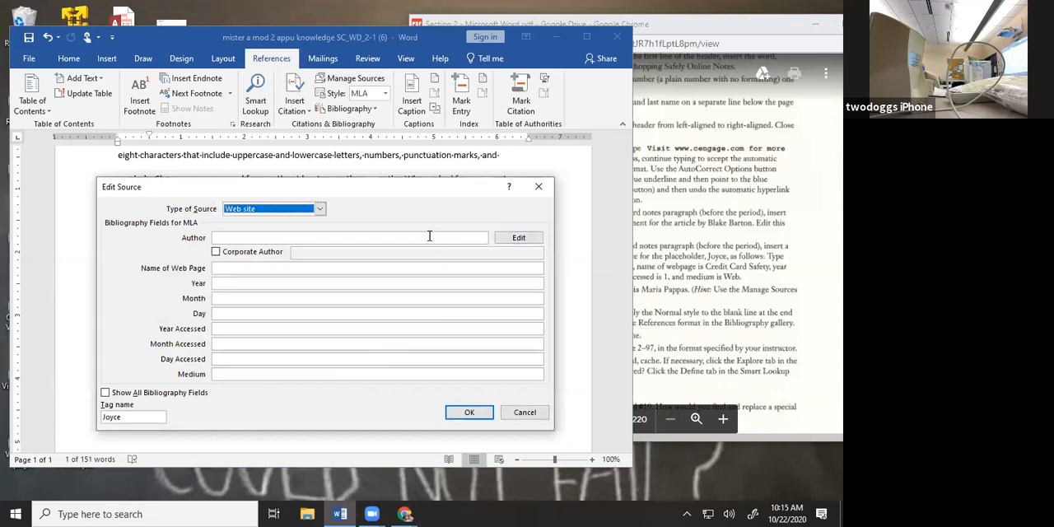
pyautogui.click(672, 207)
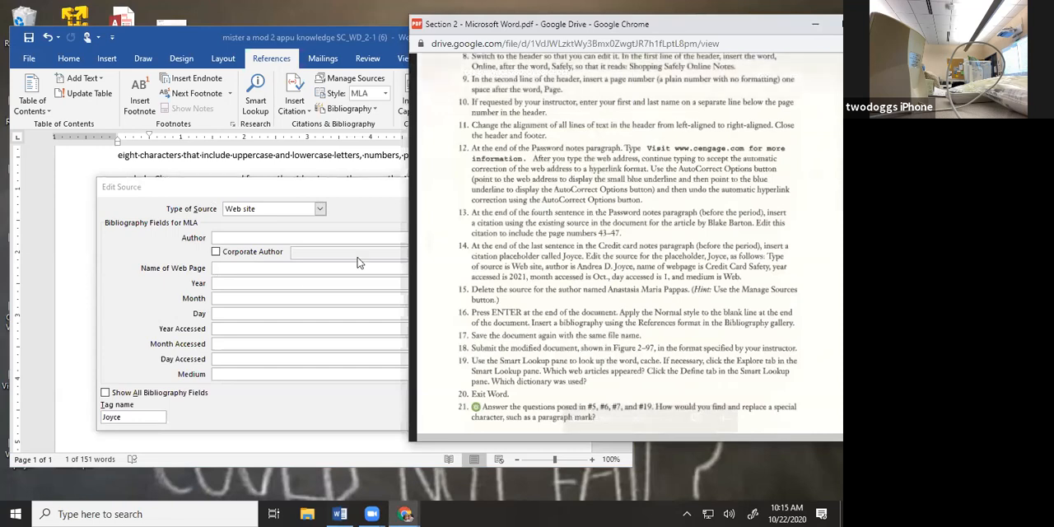
pyautogui.click(341, 236)
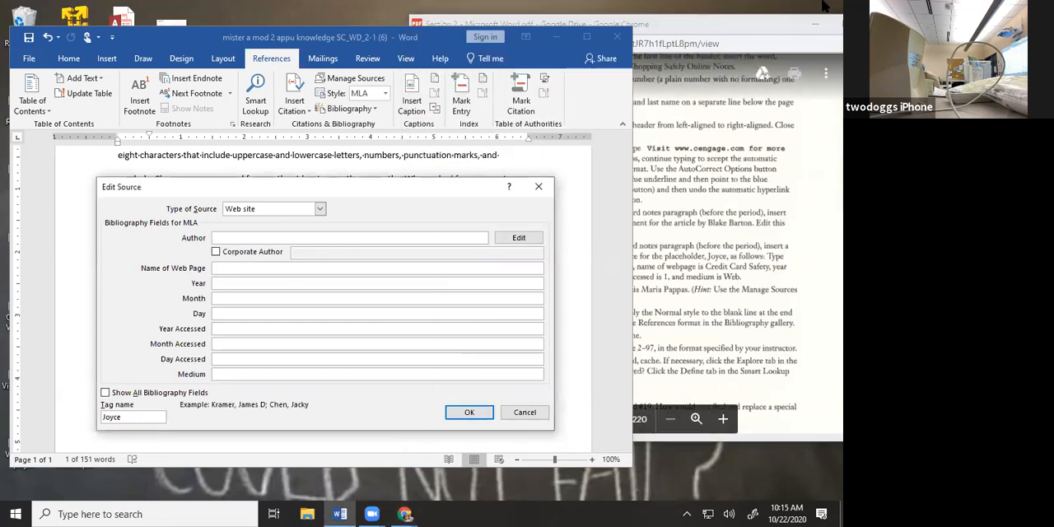
pyautogui.write('Andrea J. Joyce')
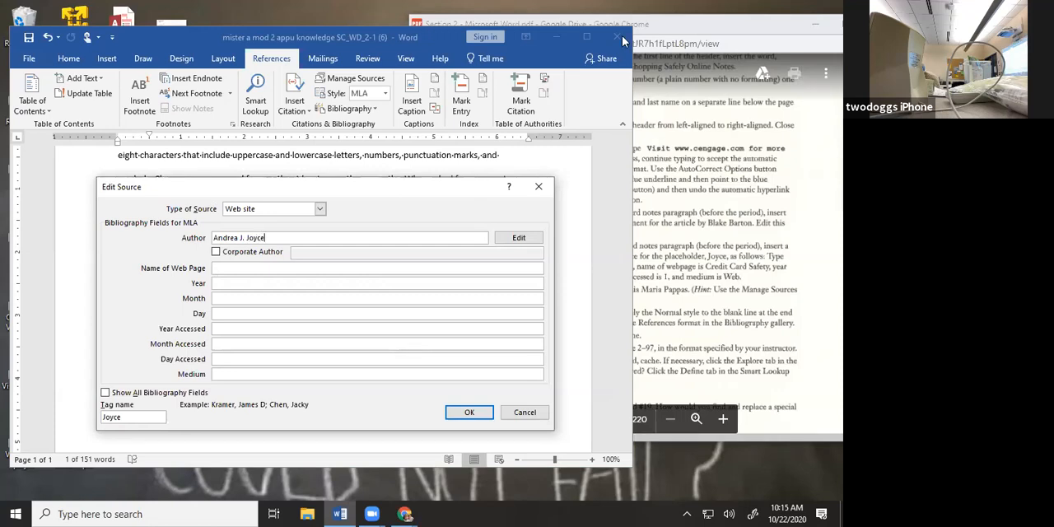
# Set the source's name of web page to Credit Card Safety
pyautogui.click(777, 309)
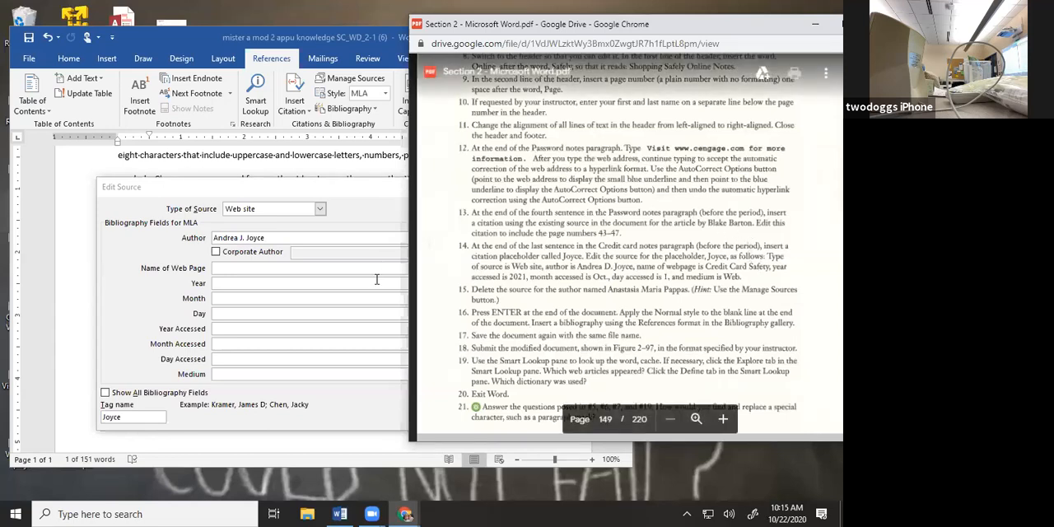
pyautogui.click(258, 267)
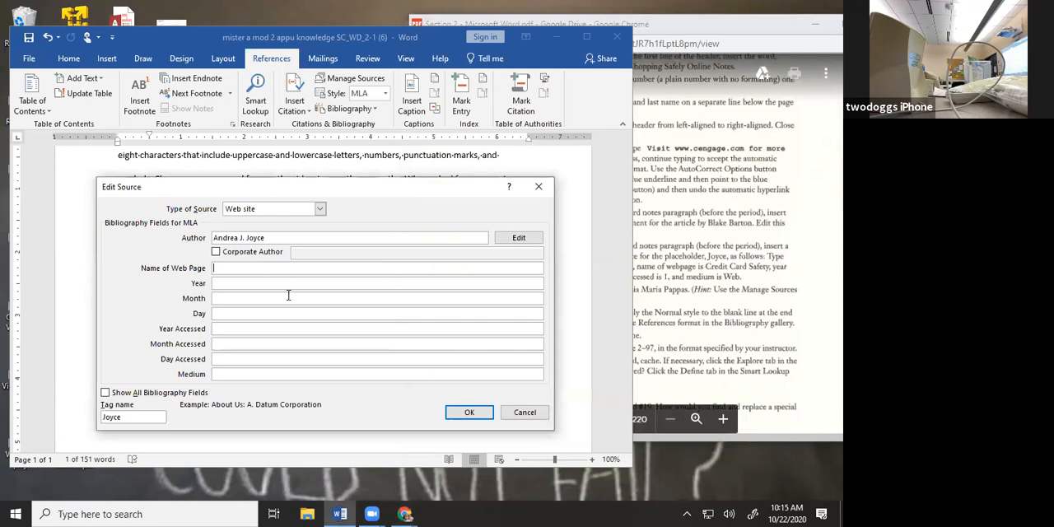
pyautogui.write('C')
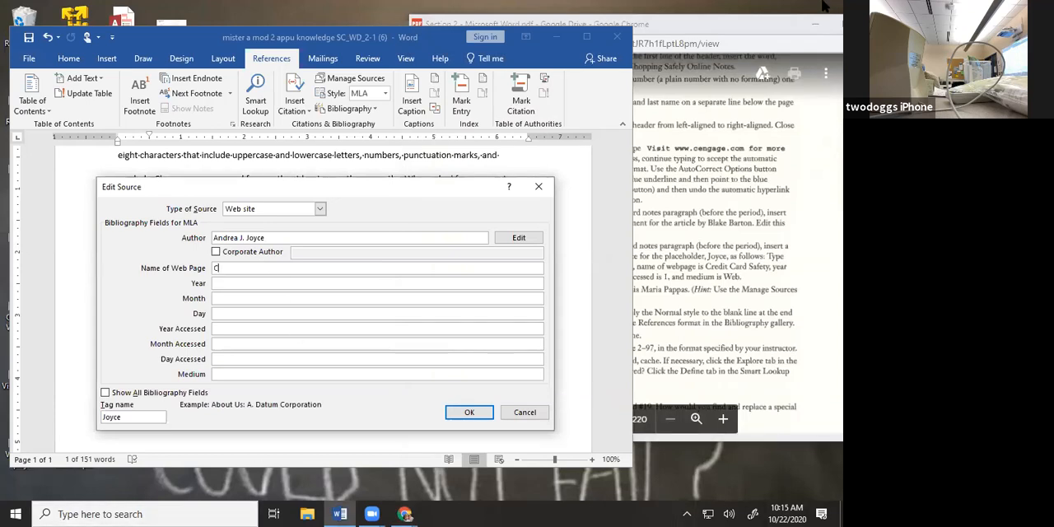
pyautogui.write('redit Card Safety')
# Enter 2017 as the year of the Credit Card Safety source
pyautogui.click(438, 283)
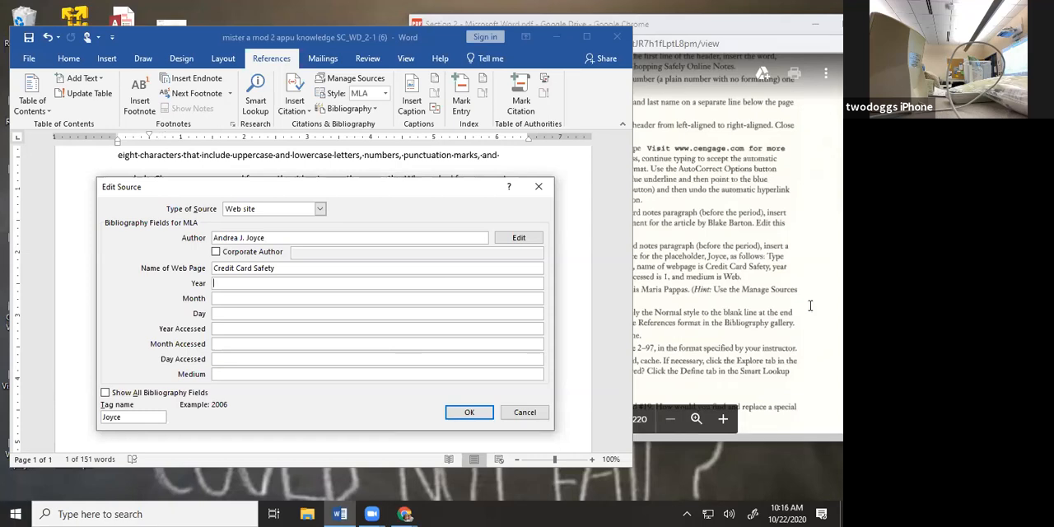
pyautogui.write('2017')
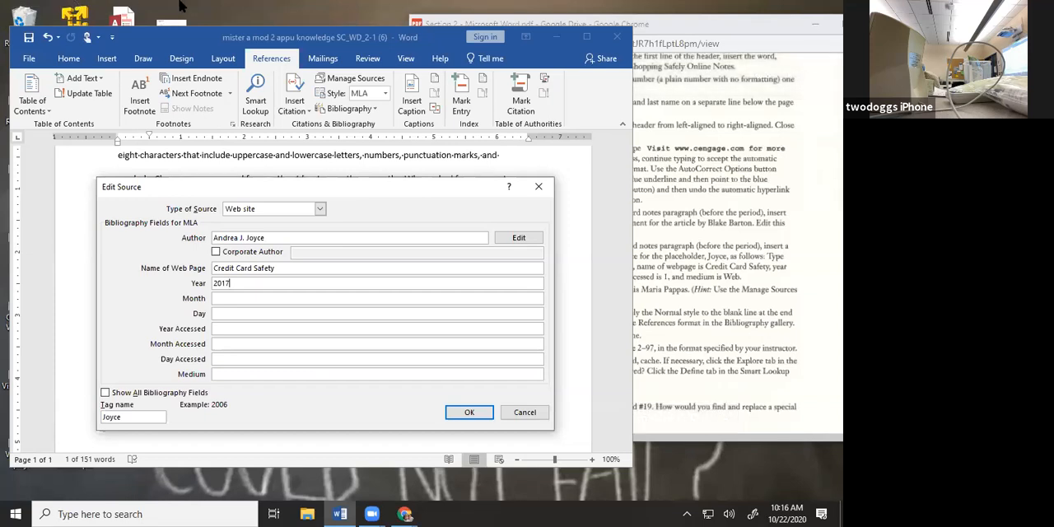
# Set the source's year accessed to 2021 and clear its publication year
pyautogui.click(717, 280)
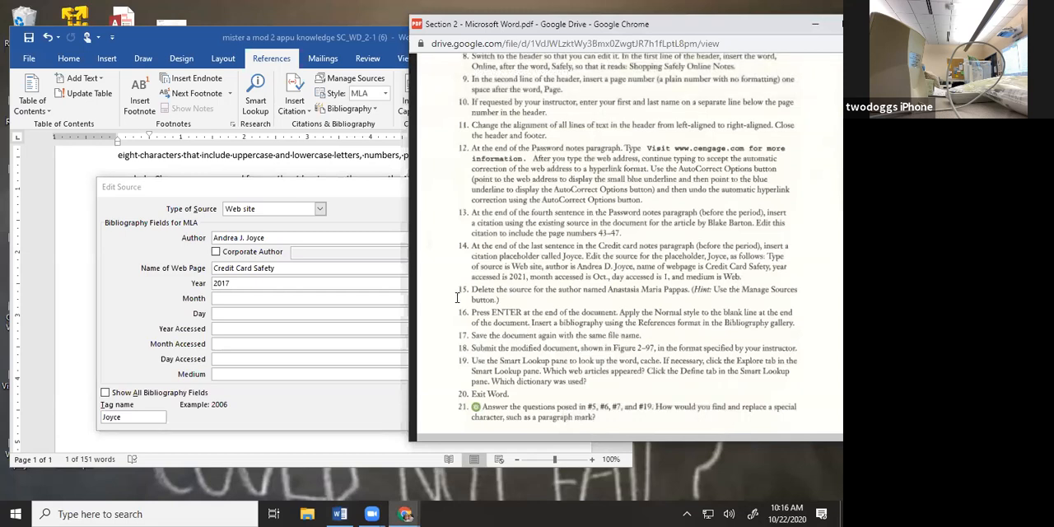
pyautogui.click(292, 329)
pyautogui.write('2021')
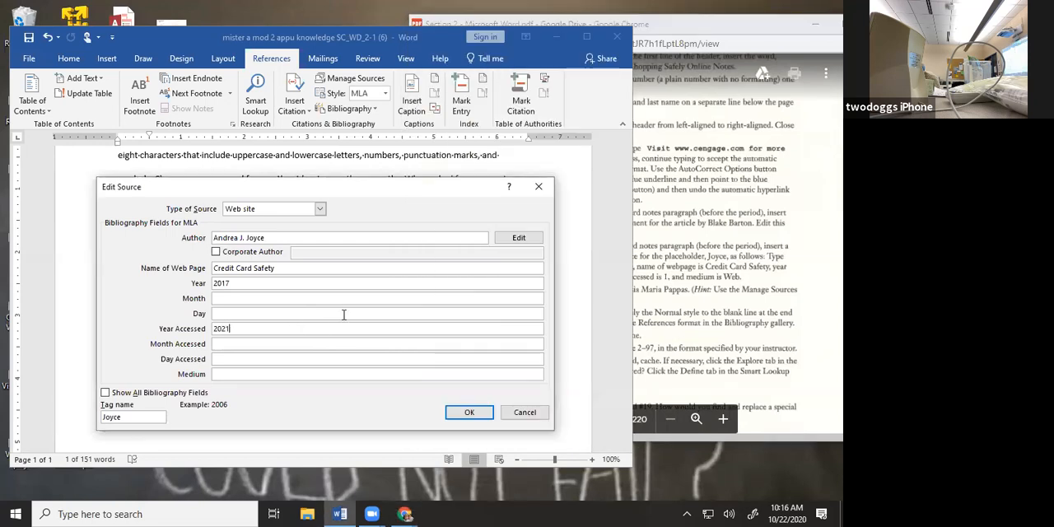
pyautogui.moveTo(257, 279); pyautogui.dragTo(70, 269)
pyautogui.press('BackSpace')
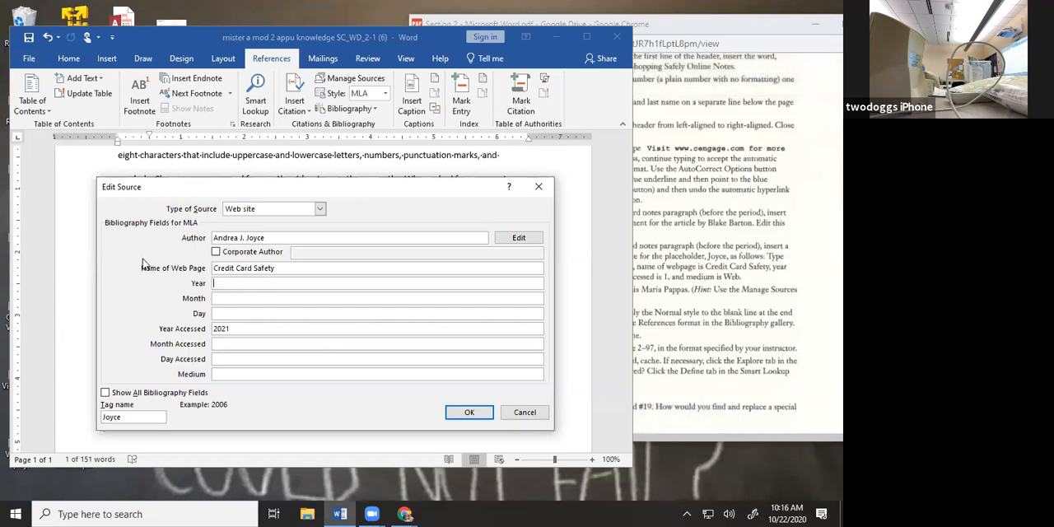
# Set the source's month accessed to oct and its day accessed to 1, following task 14 in the PDF
pyautogui.click(701, 325)
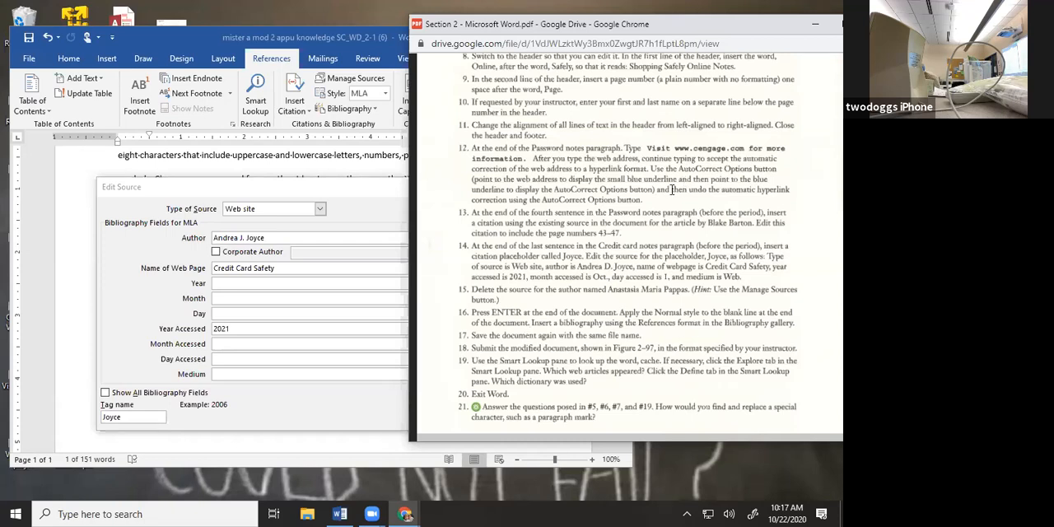
pyautogui.click(267, 356)
pyautogui.click(285, 342)
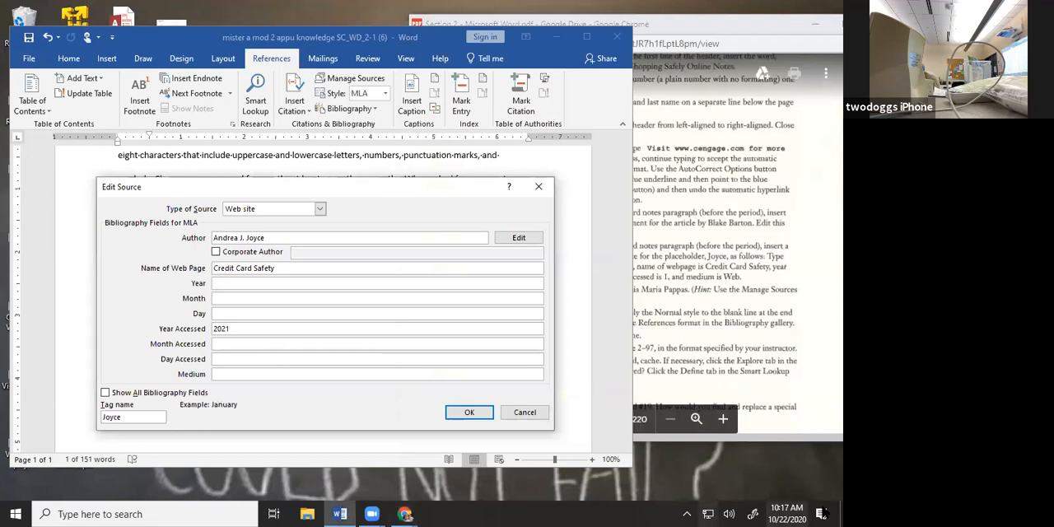
pyautogui.write('oct')
pyautogui.press('Tab')
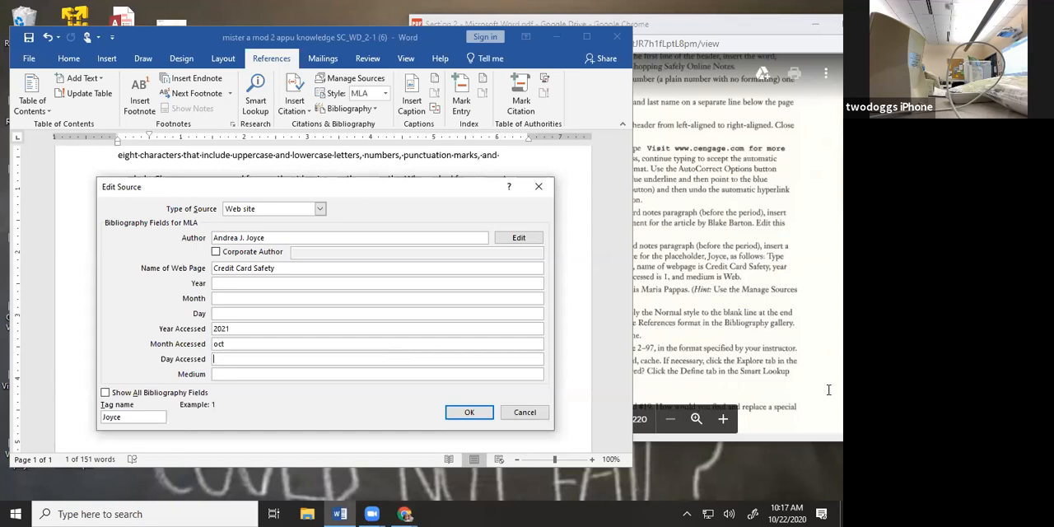
pyautogui.write('1')
# Set the source's medium to web and save the edited source
pyautogui.press('Tab')
pyautogui.write('computer')
pyautogui.click(823, 310)
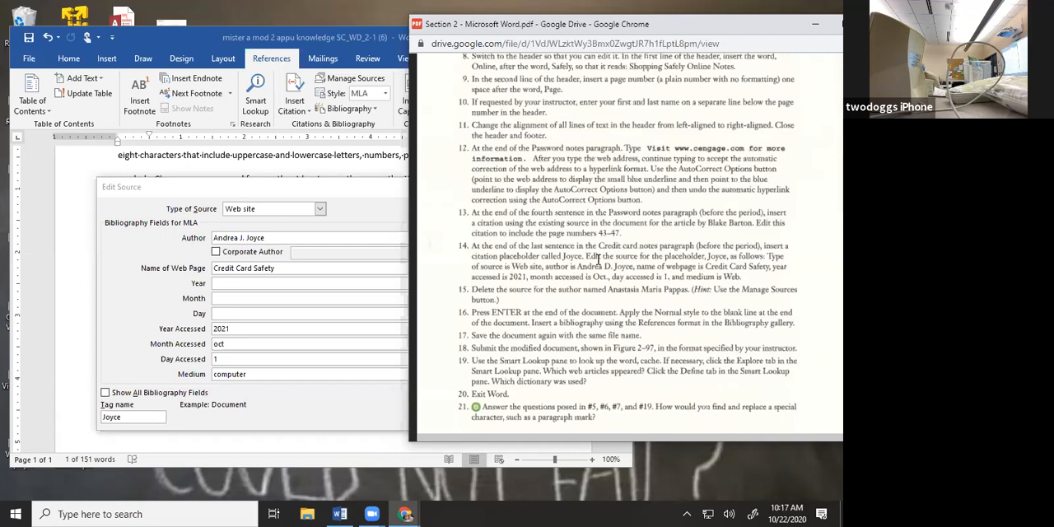
pyautogui.click(336, 370)
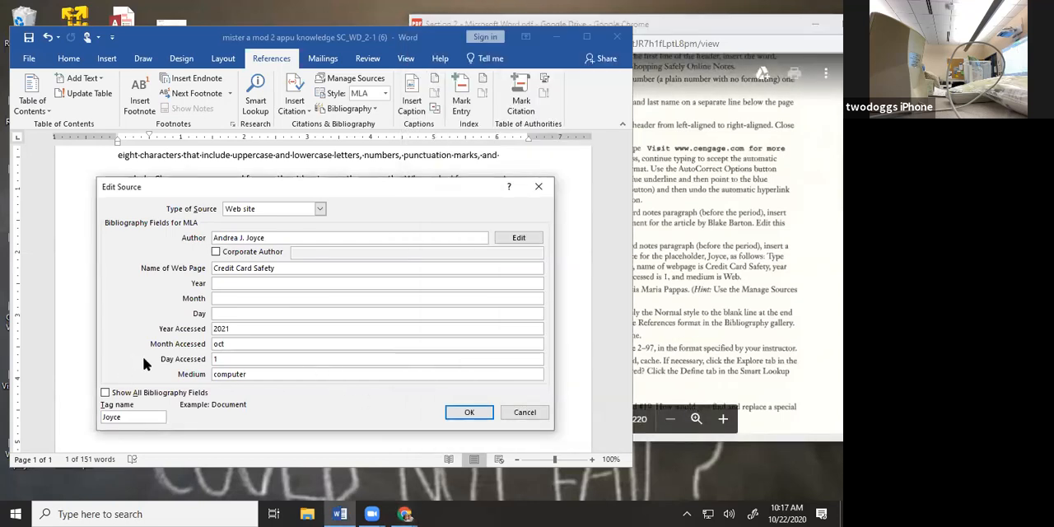
pyautogui.moveTo(260, 373); pyautogui.dragTo(187, 378)
pyautogui.write('web')
pyautogui.rightClick(814, 368)
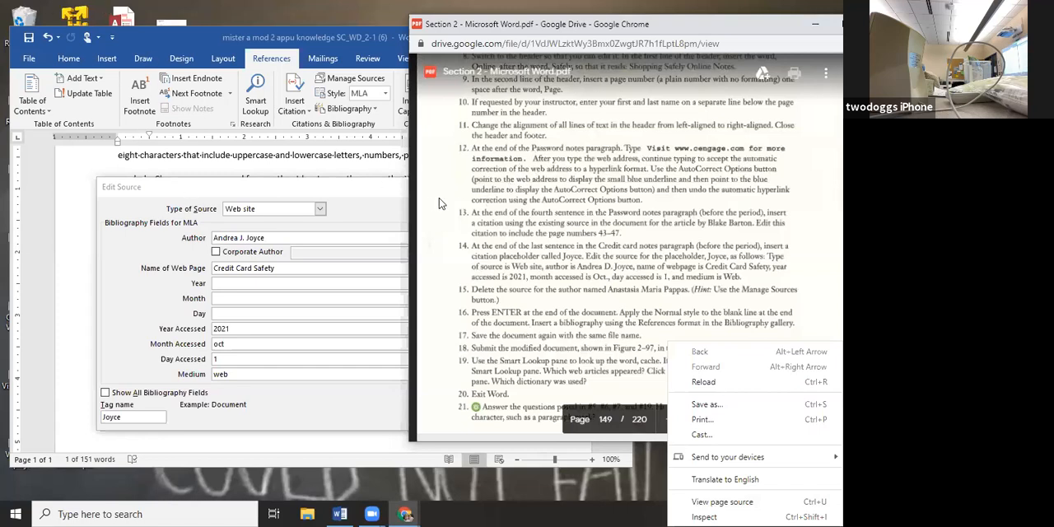
pyautogui.click(393, 207)
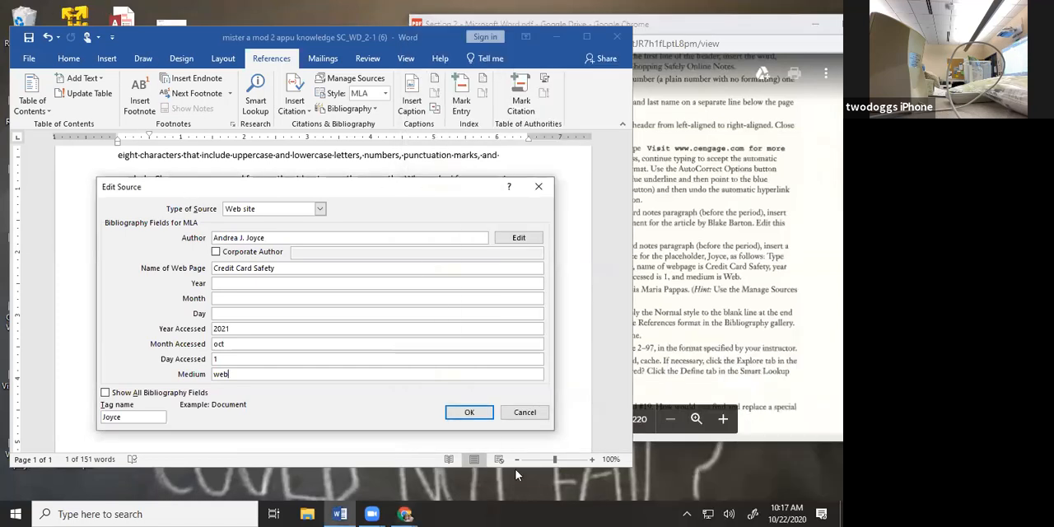
pyautogui.click(487, 412)
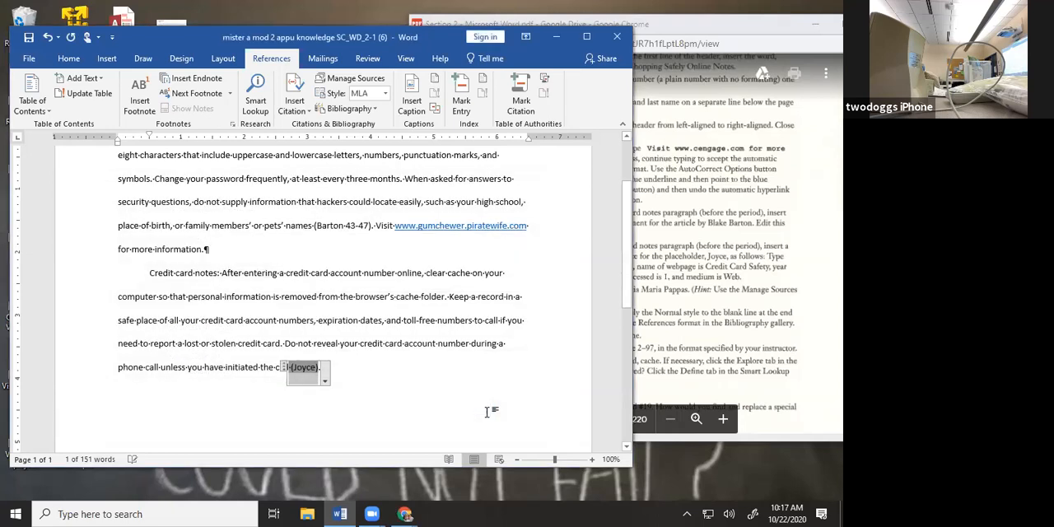
pyautogui.click(486, 412)
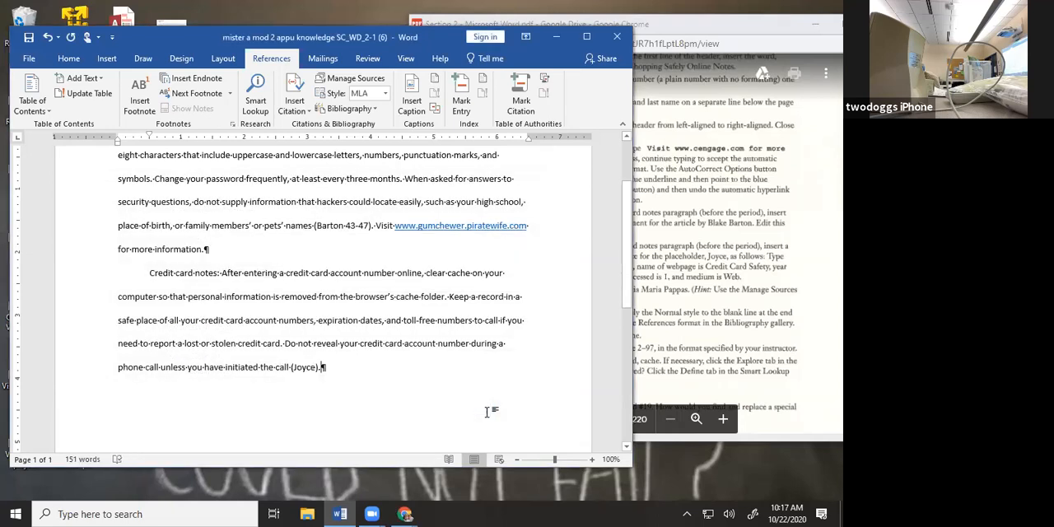
# Delete the Privacy and Security source from the document's current source list, as task 15 requires
pyautogui.click(745, 270)
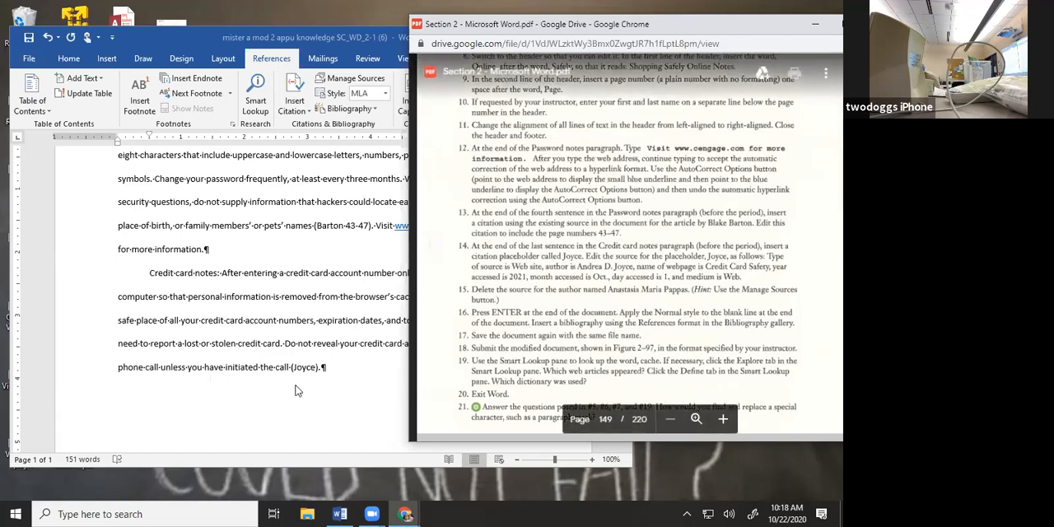
pyautogui.click(350, 402)
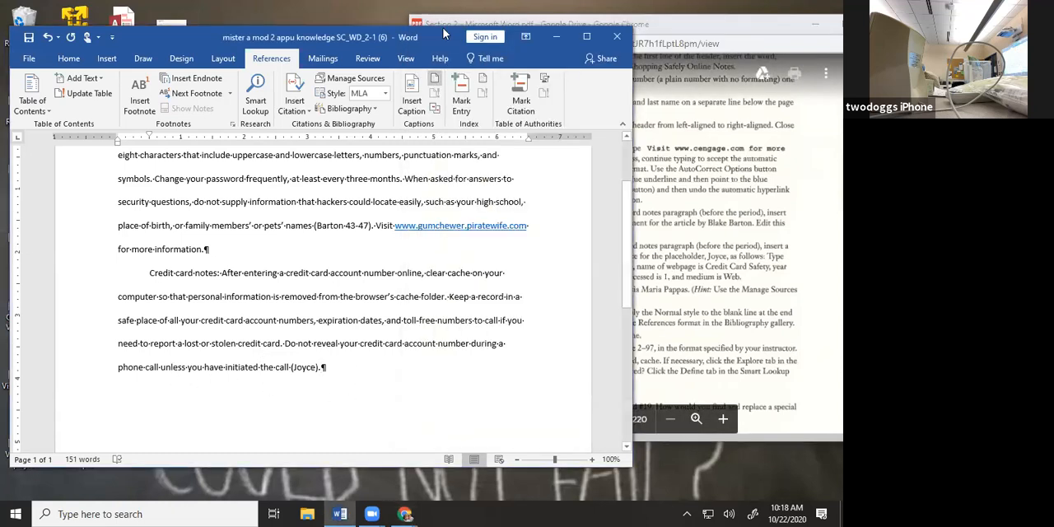
pyautogui.click(587, 36)
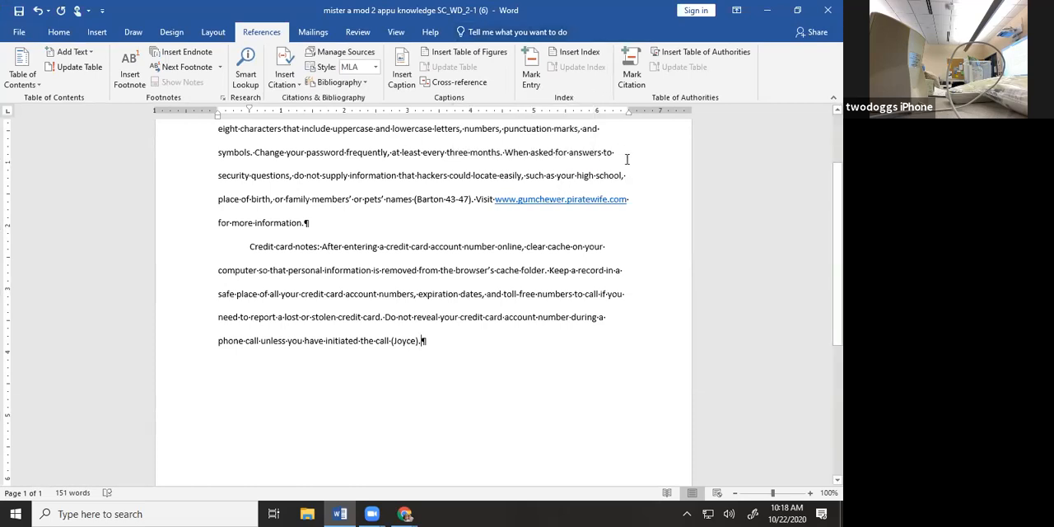
pyautogui.click(324, 56)
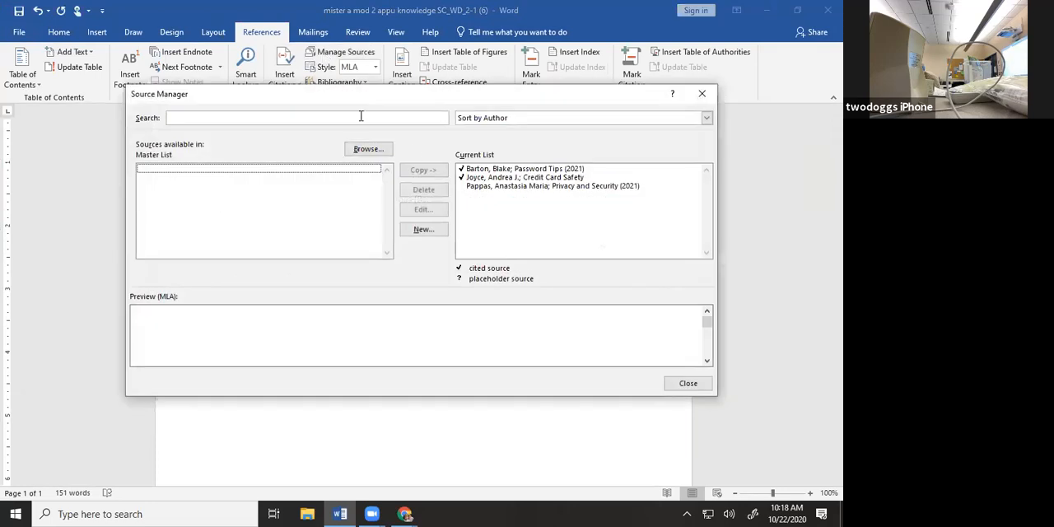
pyautogui.click(482, 188)
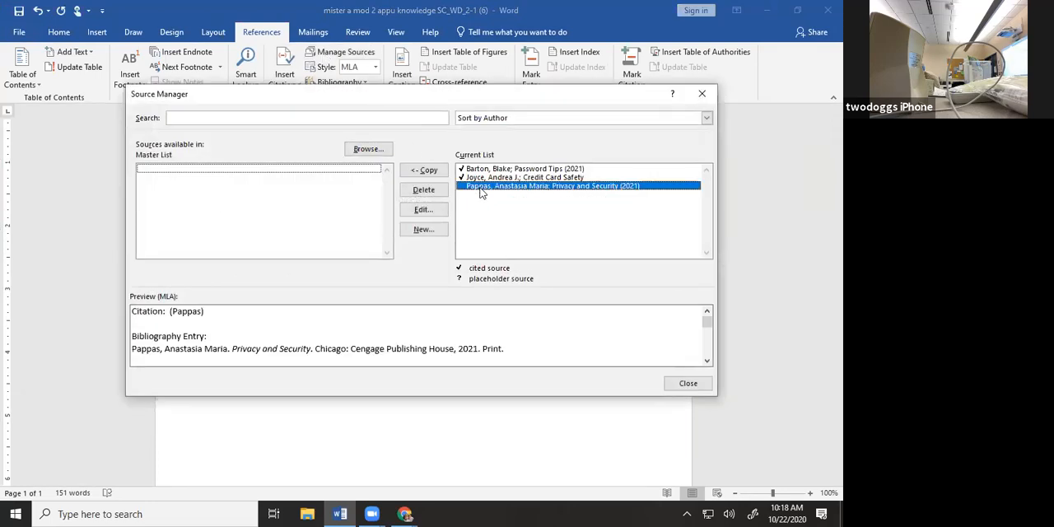
pyautogui.click(439, 192)
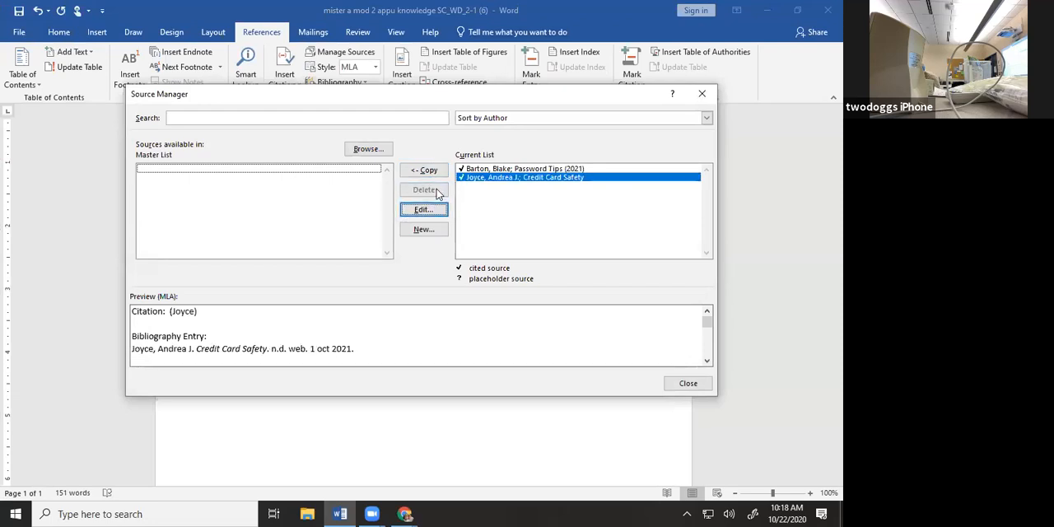
pyautogui.click(700, 93)
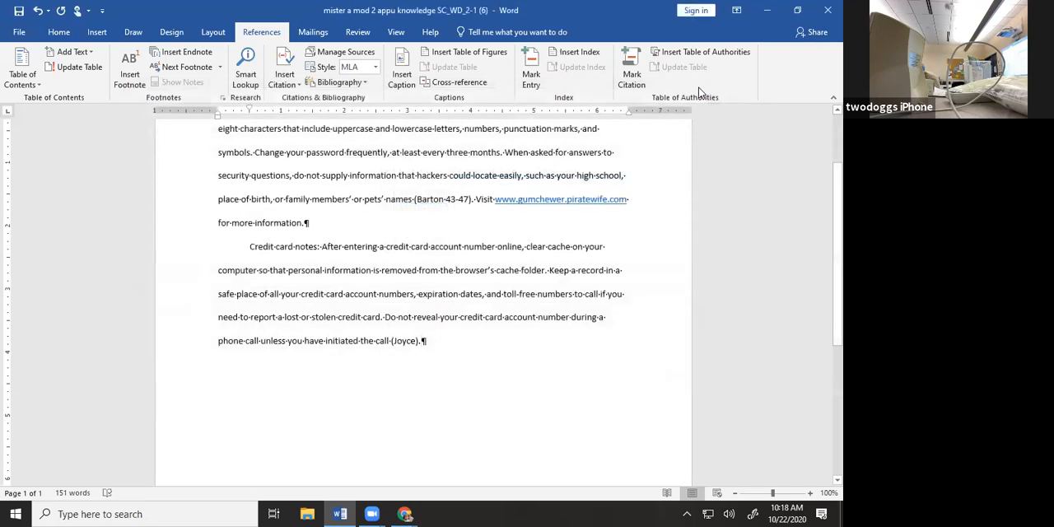
# Check task 16 in the PDF and add a blank line after the Credit card notes paragraph
pyautogui.click(799, 10)
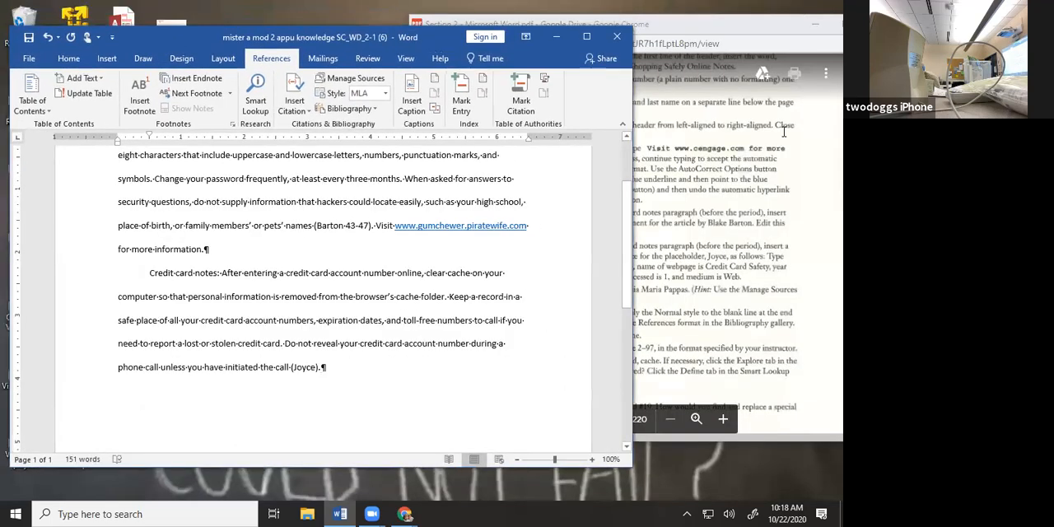
pyautogui.click(761, 213)
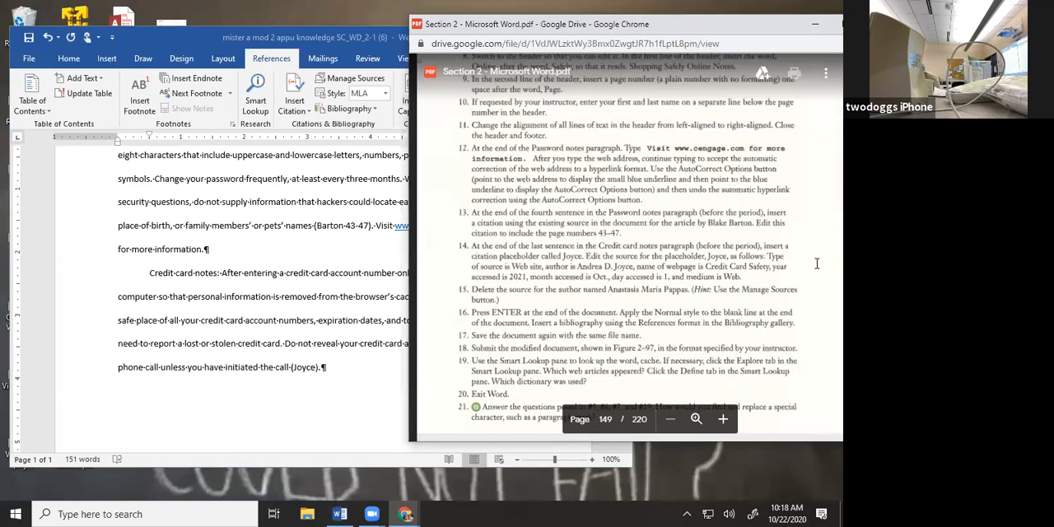
pyautogui.click(381, 388)
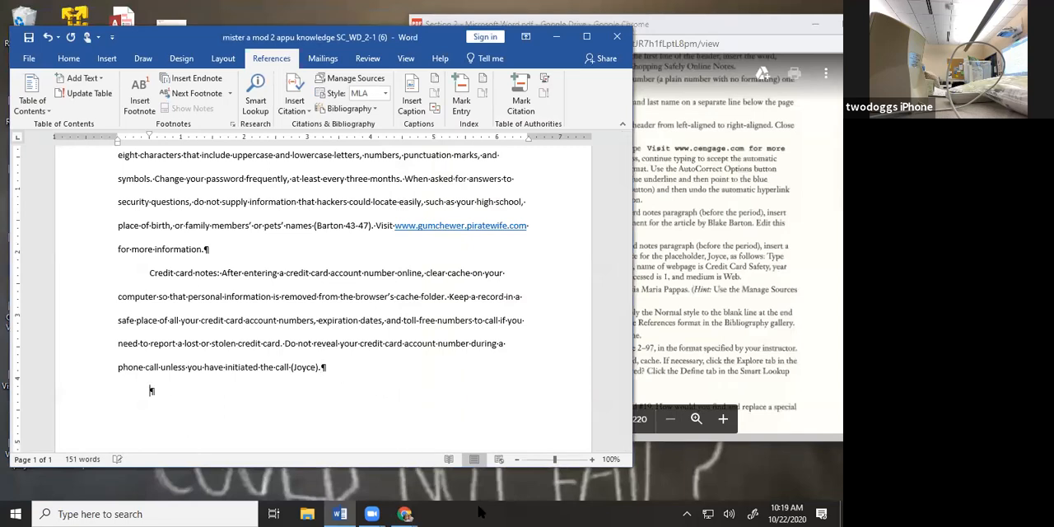
pyautogui.press('Return')
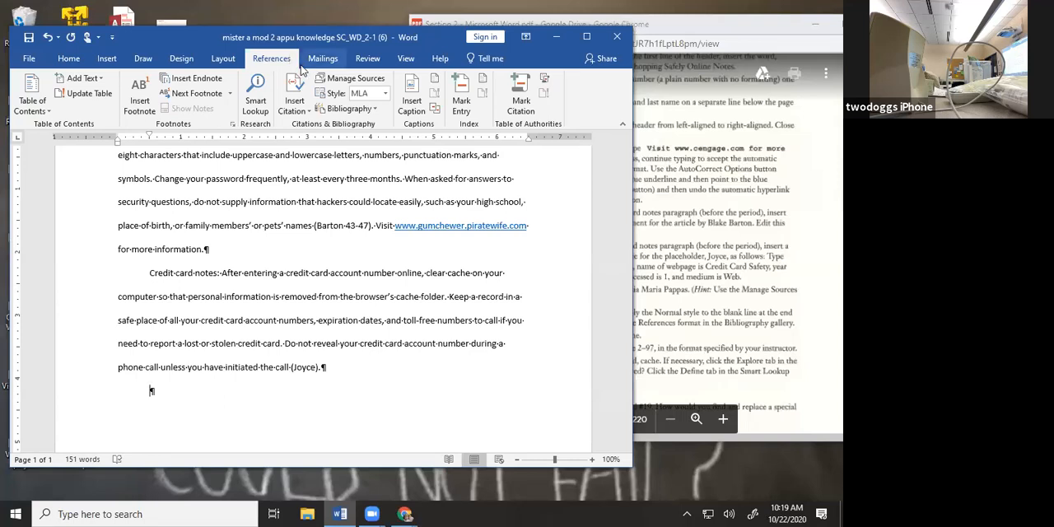
# Apply the Normal style to the blank line at the end of the document, as task 16 requires
pyautogui.click(384, 94)
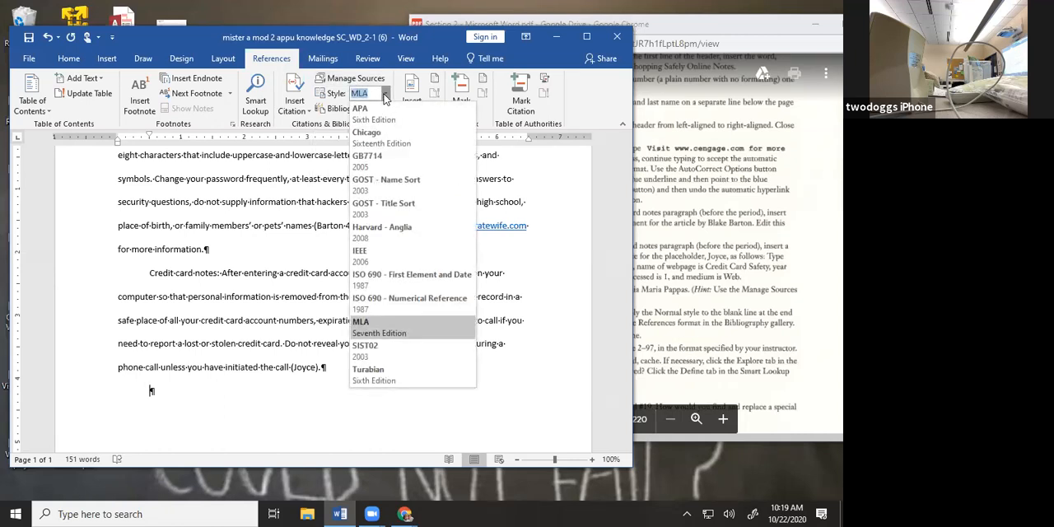
pyautogui.click(384, 93)
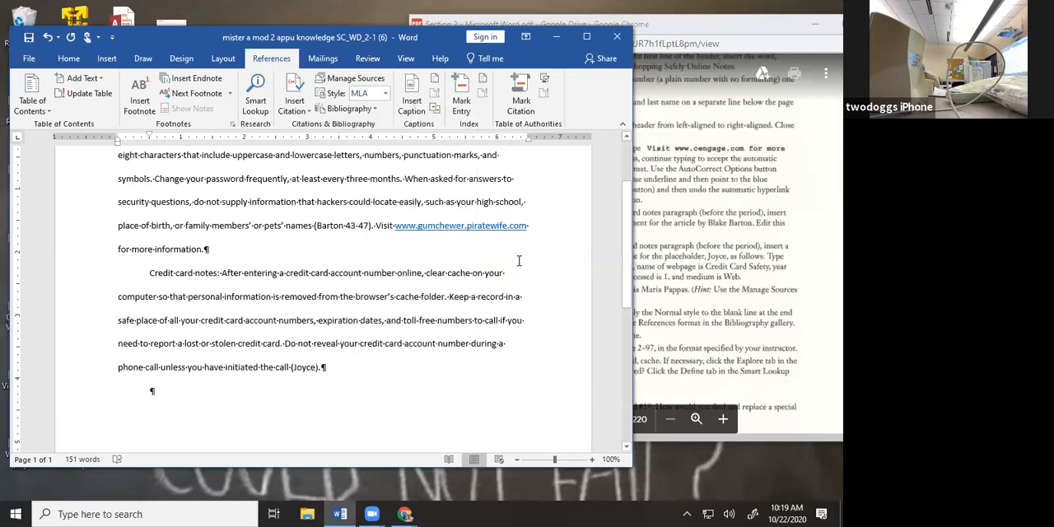
pyautogui.click(74, 59)
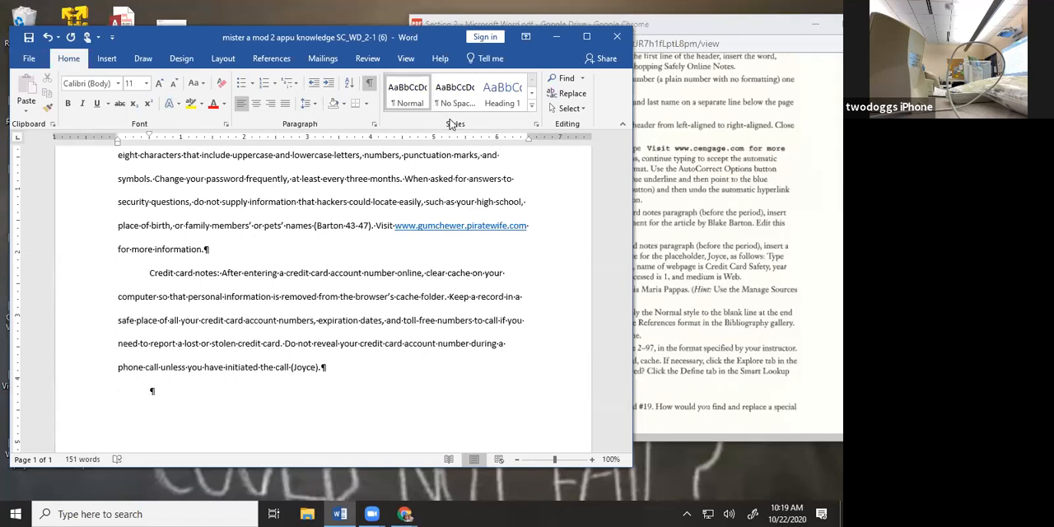
pyautogui.click(402, 98)
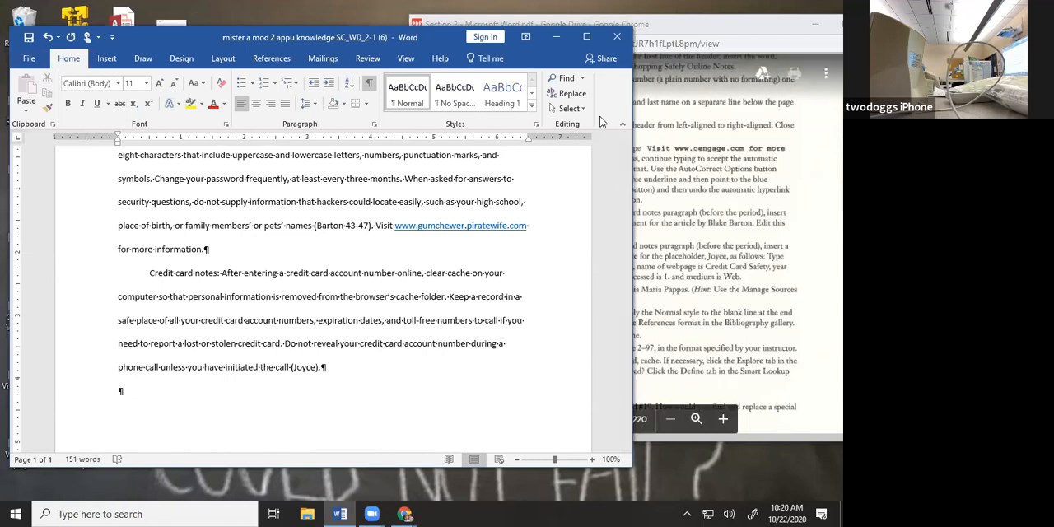
# Check task 17 in the PDF and save the document again with the same file name
pyautogui.click(647, 129)
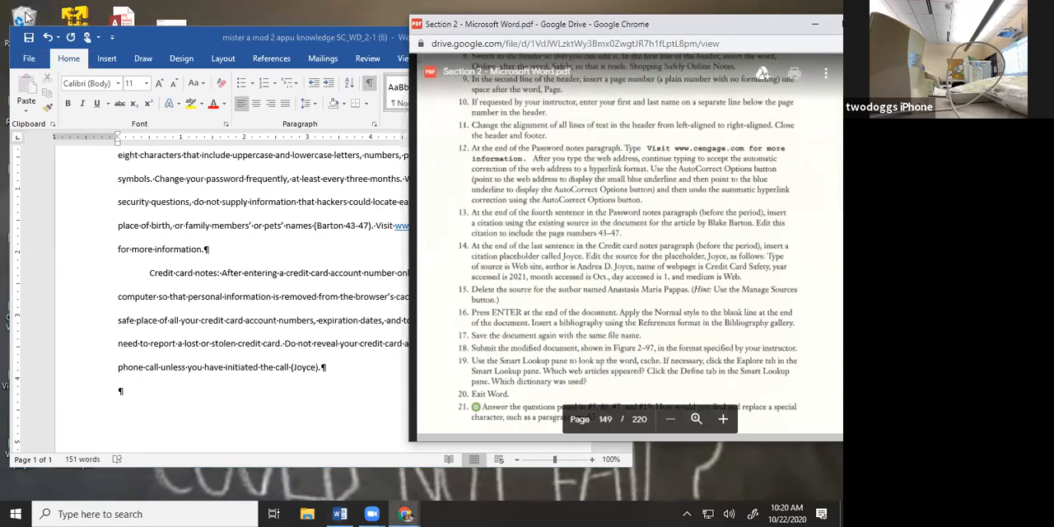
pyautogui.click(25, 40)
pyautogui.click(25, 39)
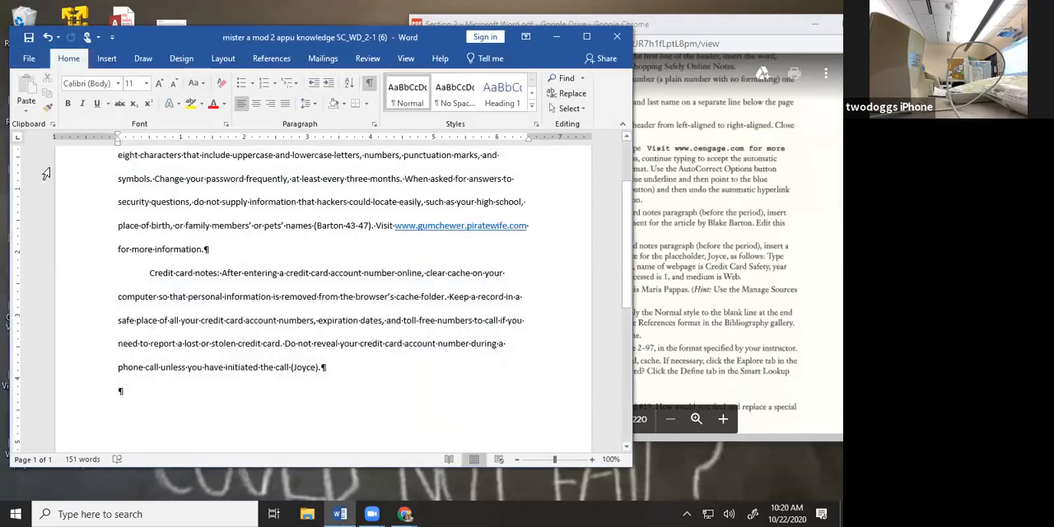
# Review the remaining Apply Your Knowledge tasks in the PDF and close the finished document, exiting Word
pyautogui.click(753, 273)
pyautogui.scroll(-2, 752, 273)
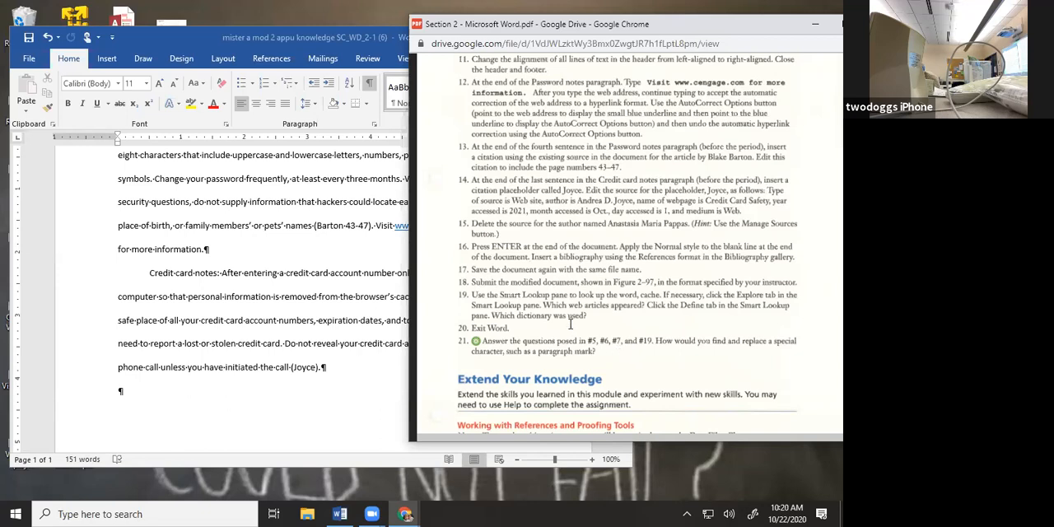
pyautogui.click(251, 403)
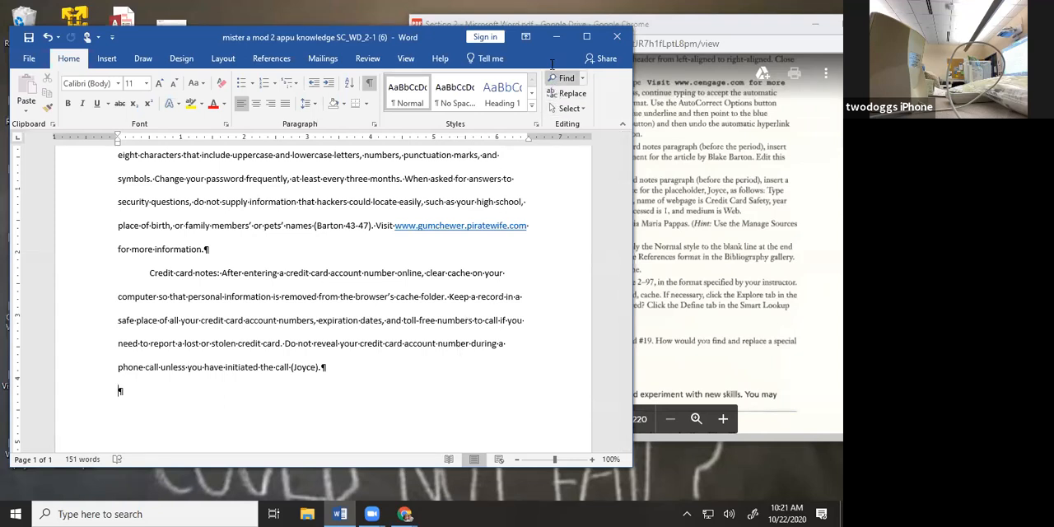
pyautogui.click(617, 37)
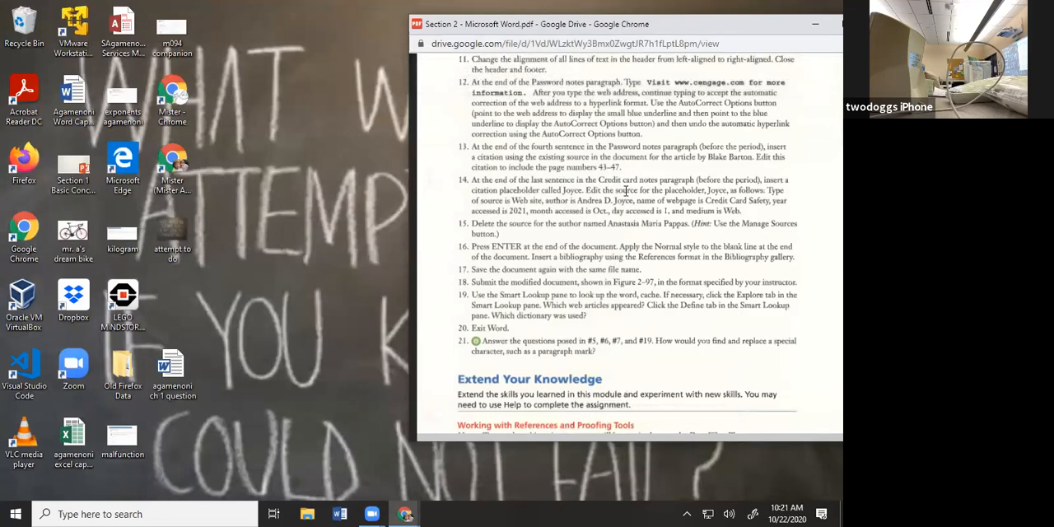
# Examine the Module 2 Extend Your Knowledge instructions and tasks on the PDF pages following the Apply Your Knowledge assignment
pyautogui.scroll(-3, 628, 195)
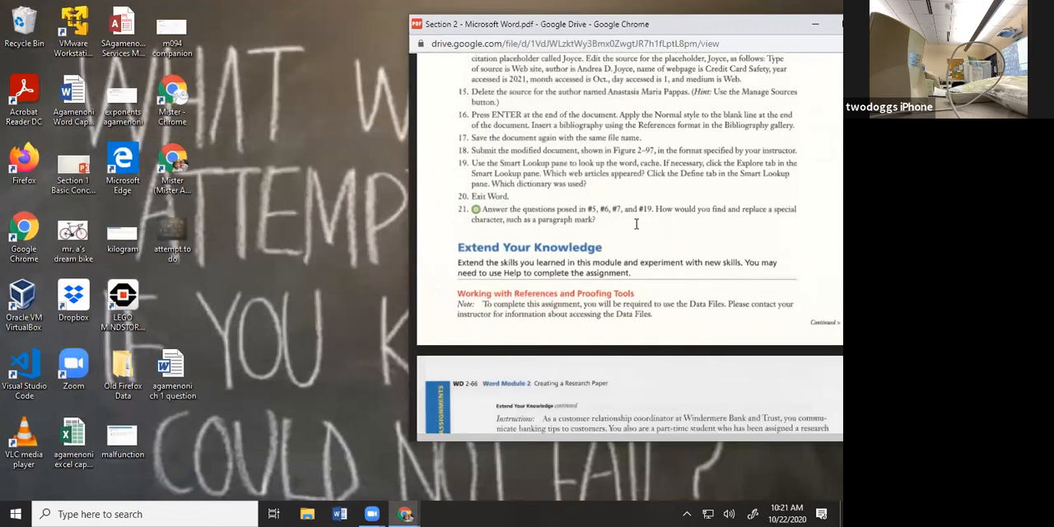
pyautogui.scroll(-4, 635, 222)
pyautogui.scroll(-7, 638, 235)
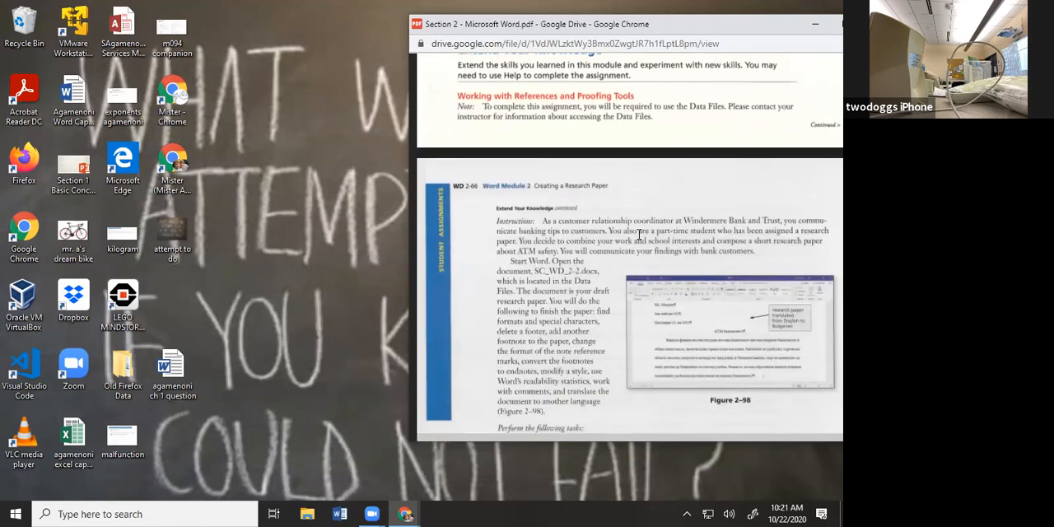
pyautogui.scroll(-8, 640, 243)
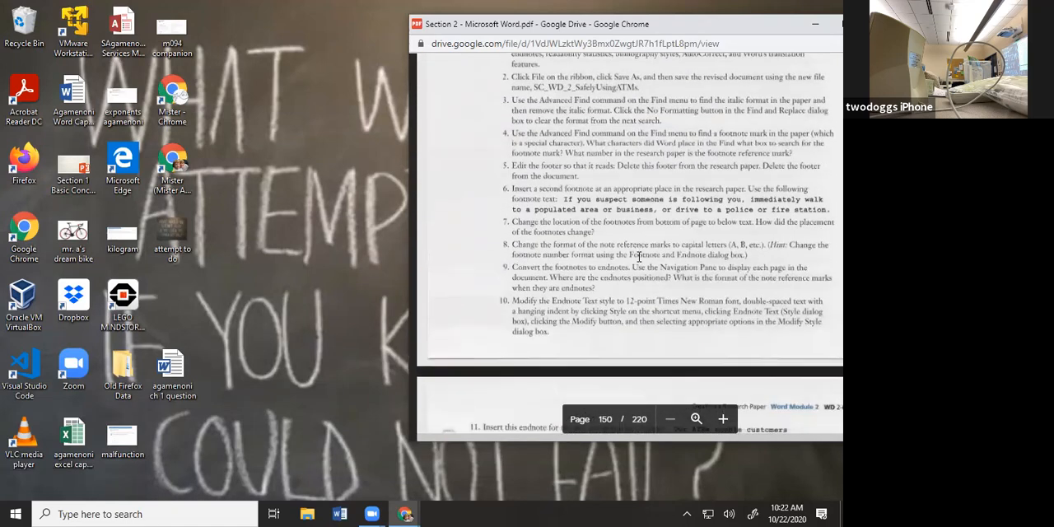
pyautogui.scroll(-5, 652, 269)
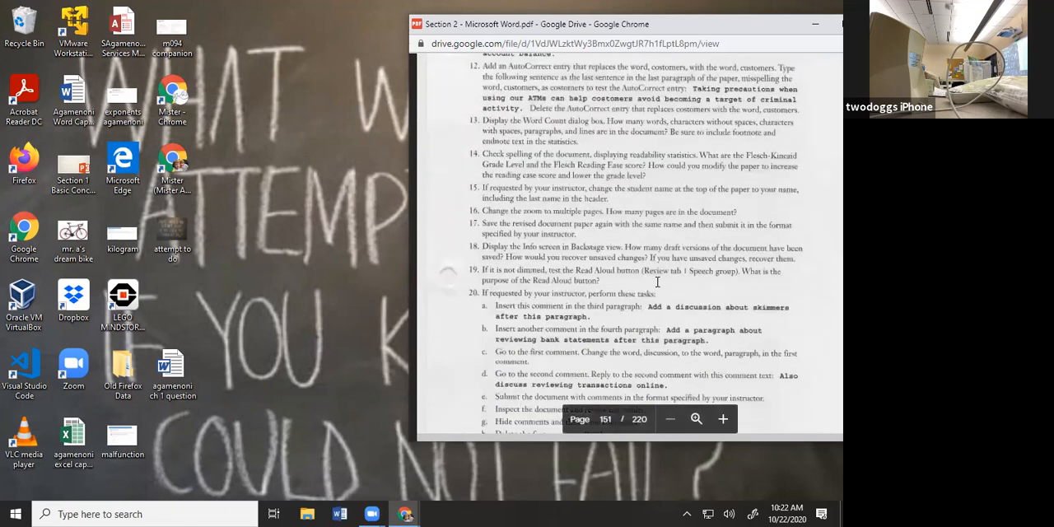
pyautogui.scroll(2, 658, 282)
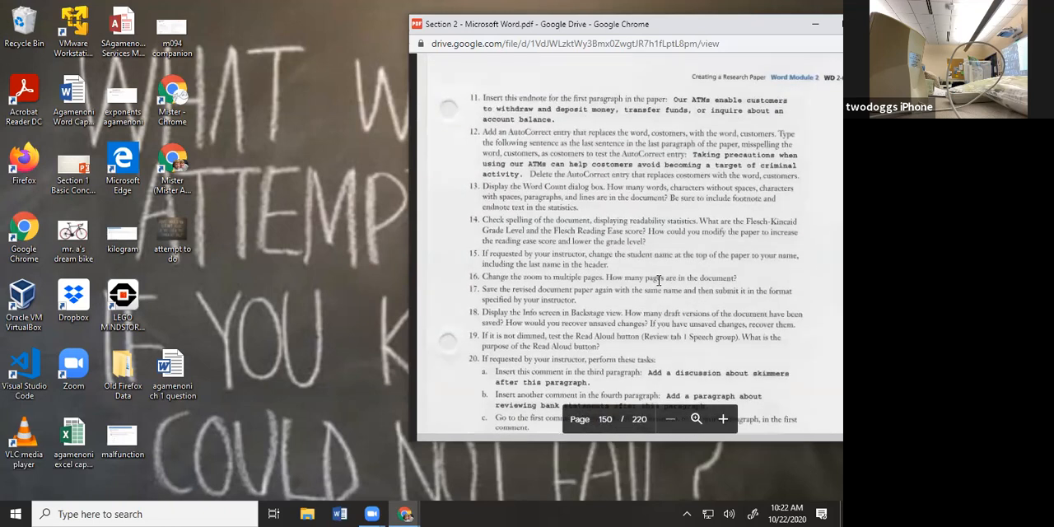
pyautogui.scroll(2, 659, 280)
pyautogui.scroll(-2, 659, 280)
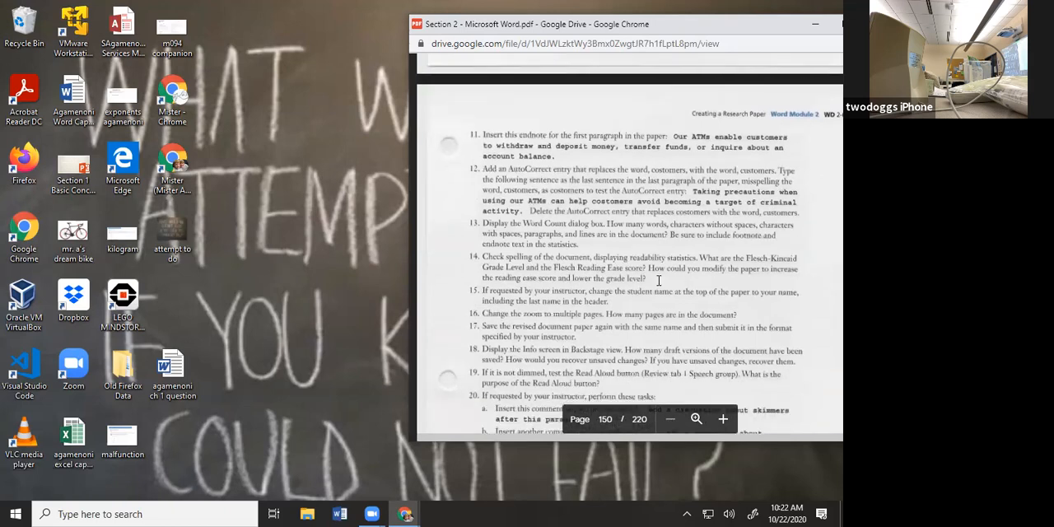
pyautogui.scroll(-4, 659, 280)
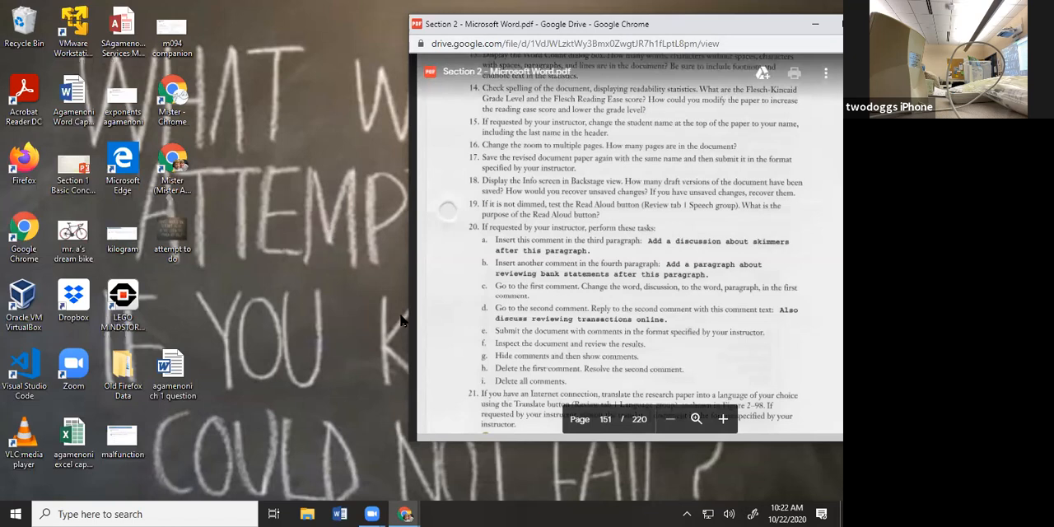
# Switch to the CAPP131 course page in Chrome, download SC_WD_2-2.docx from Module 2's Extend Your Knowledge folder and open it in Word
pyautogui.click(405, 514)
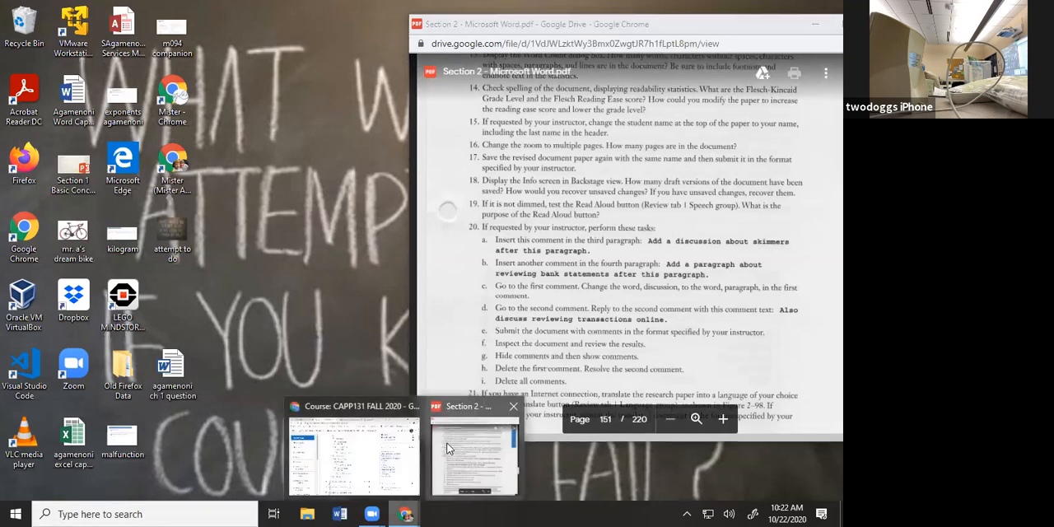
pyautogui.click(351, 431)
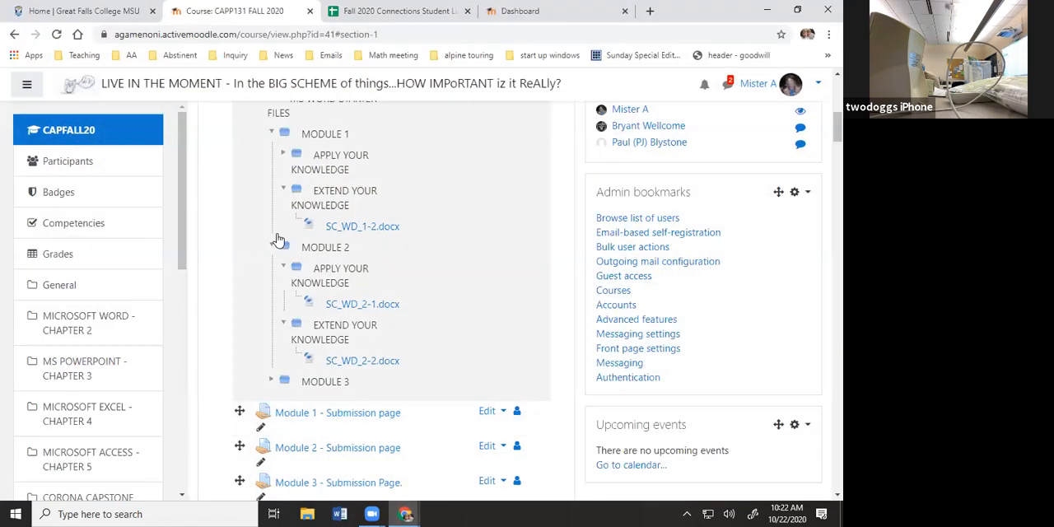
pyautogui.scroll(-3, 279, 239)
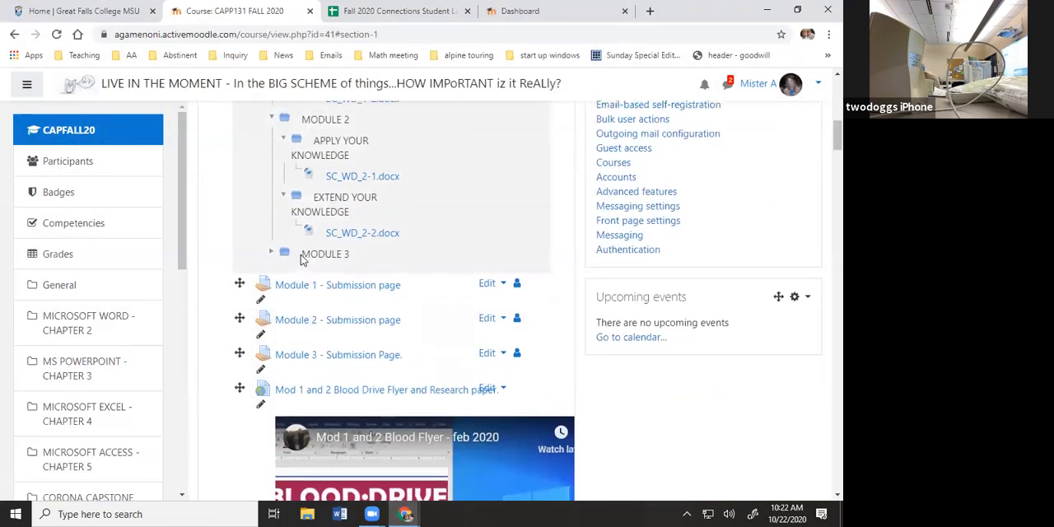
pyautogui.scroll(1, 303, 259)
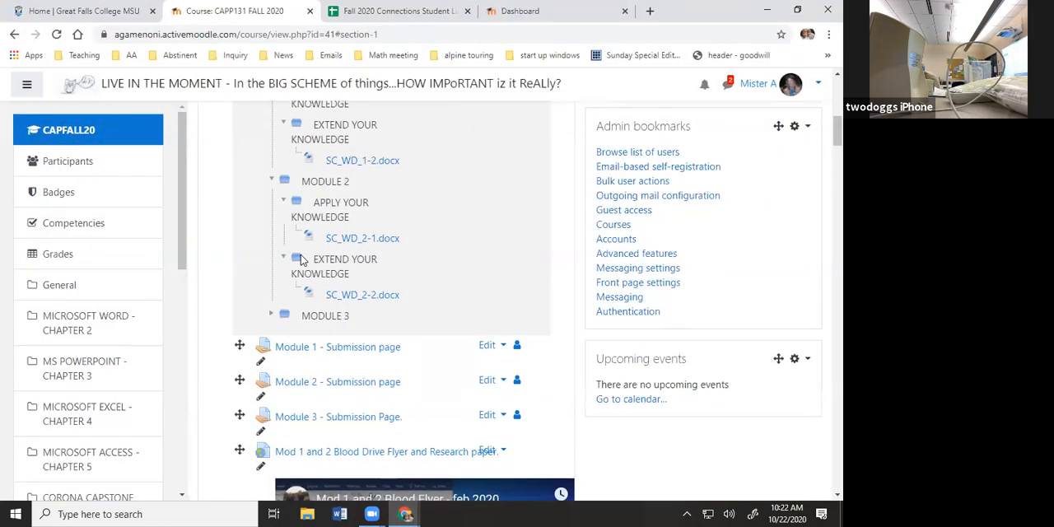
pyautogui.click(368, 297)
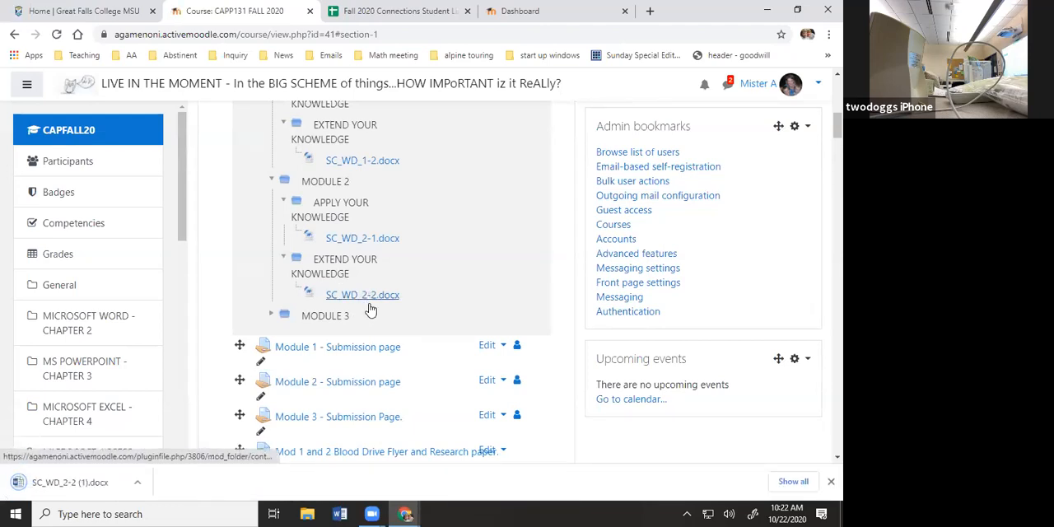
pyautogui.click(36, 485)
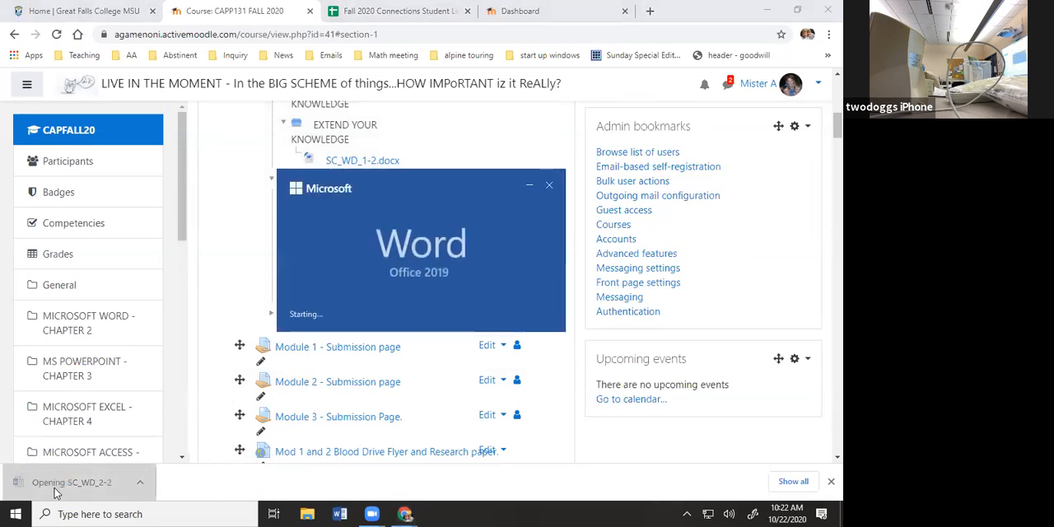